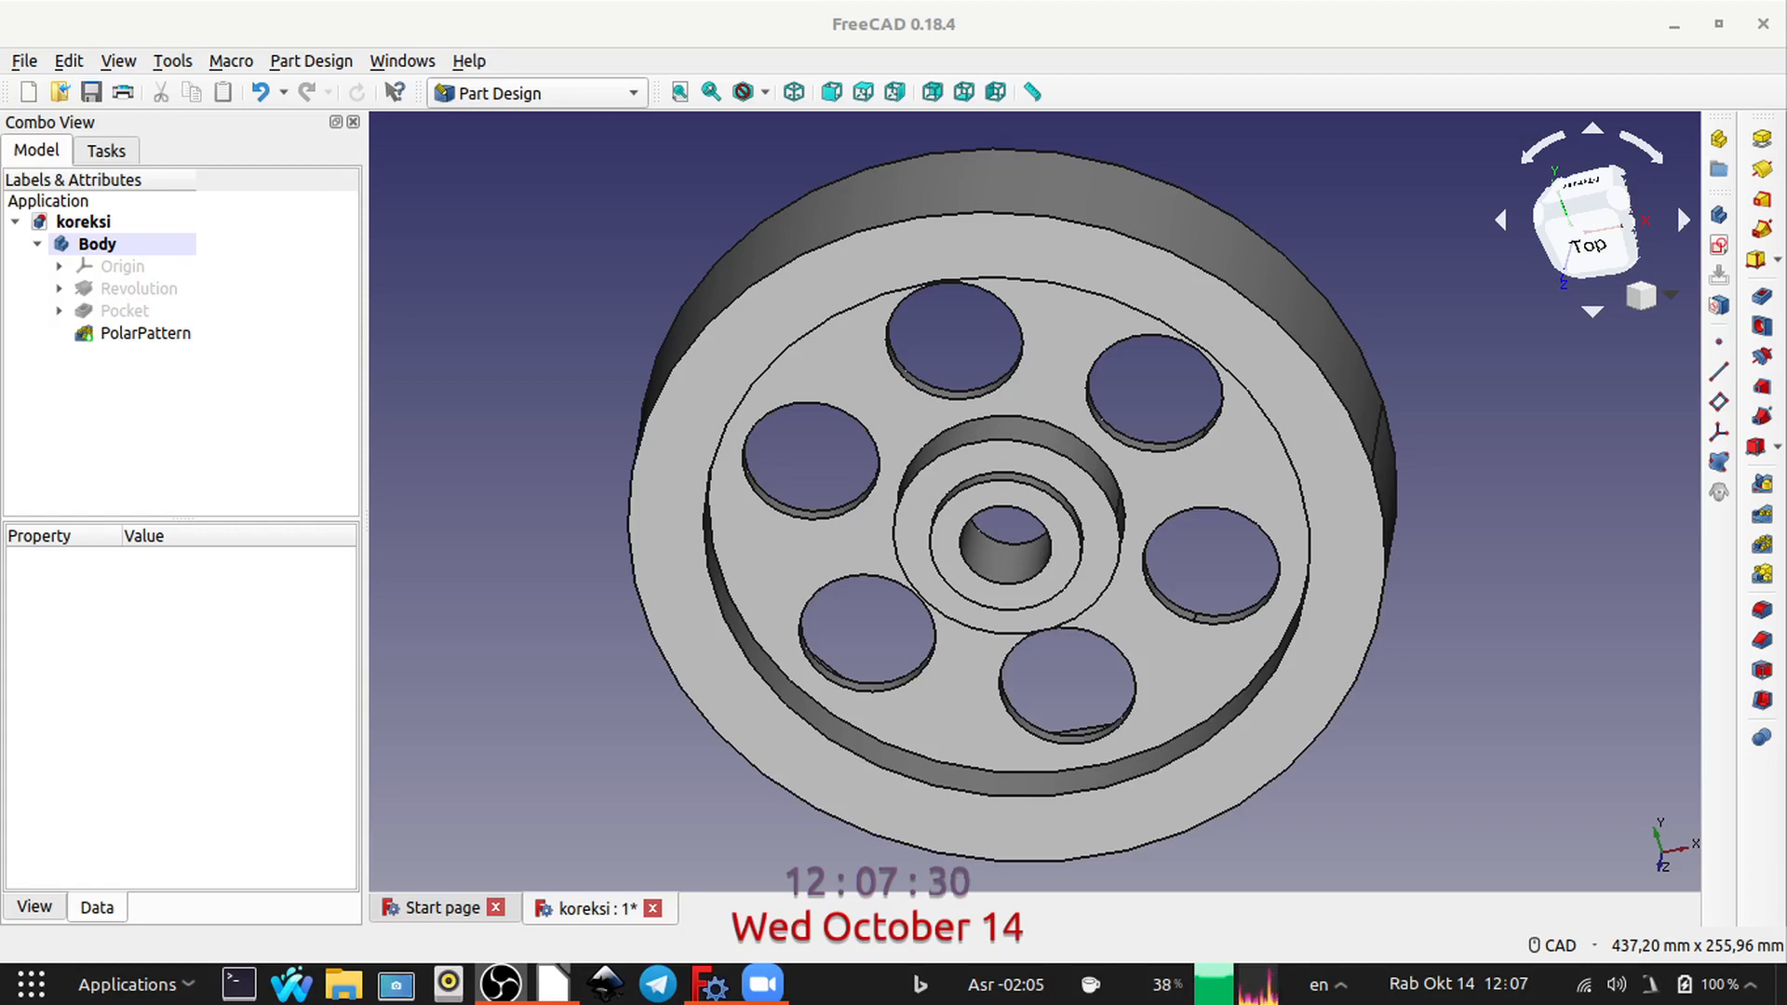
Step: Create a sketch on the wheel's front rim face and reference its outer circular edge as external geometry
click(1191, 323)
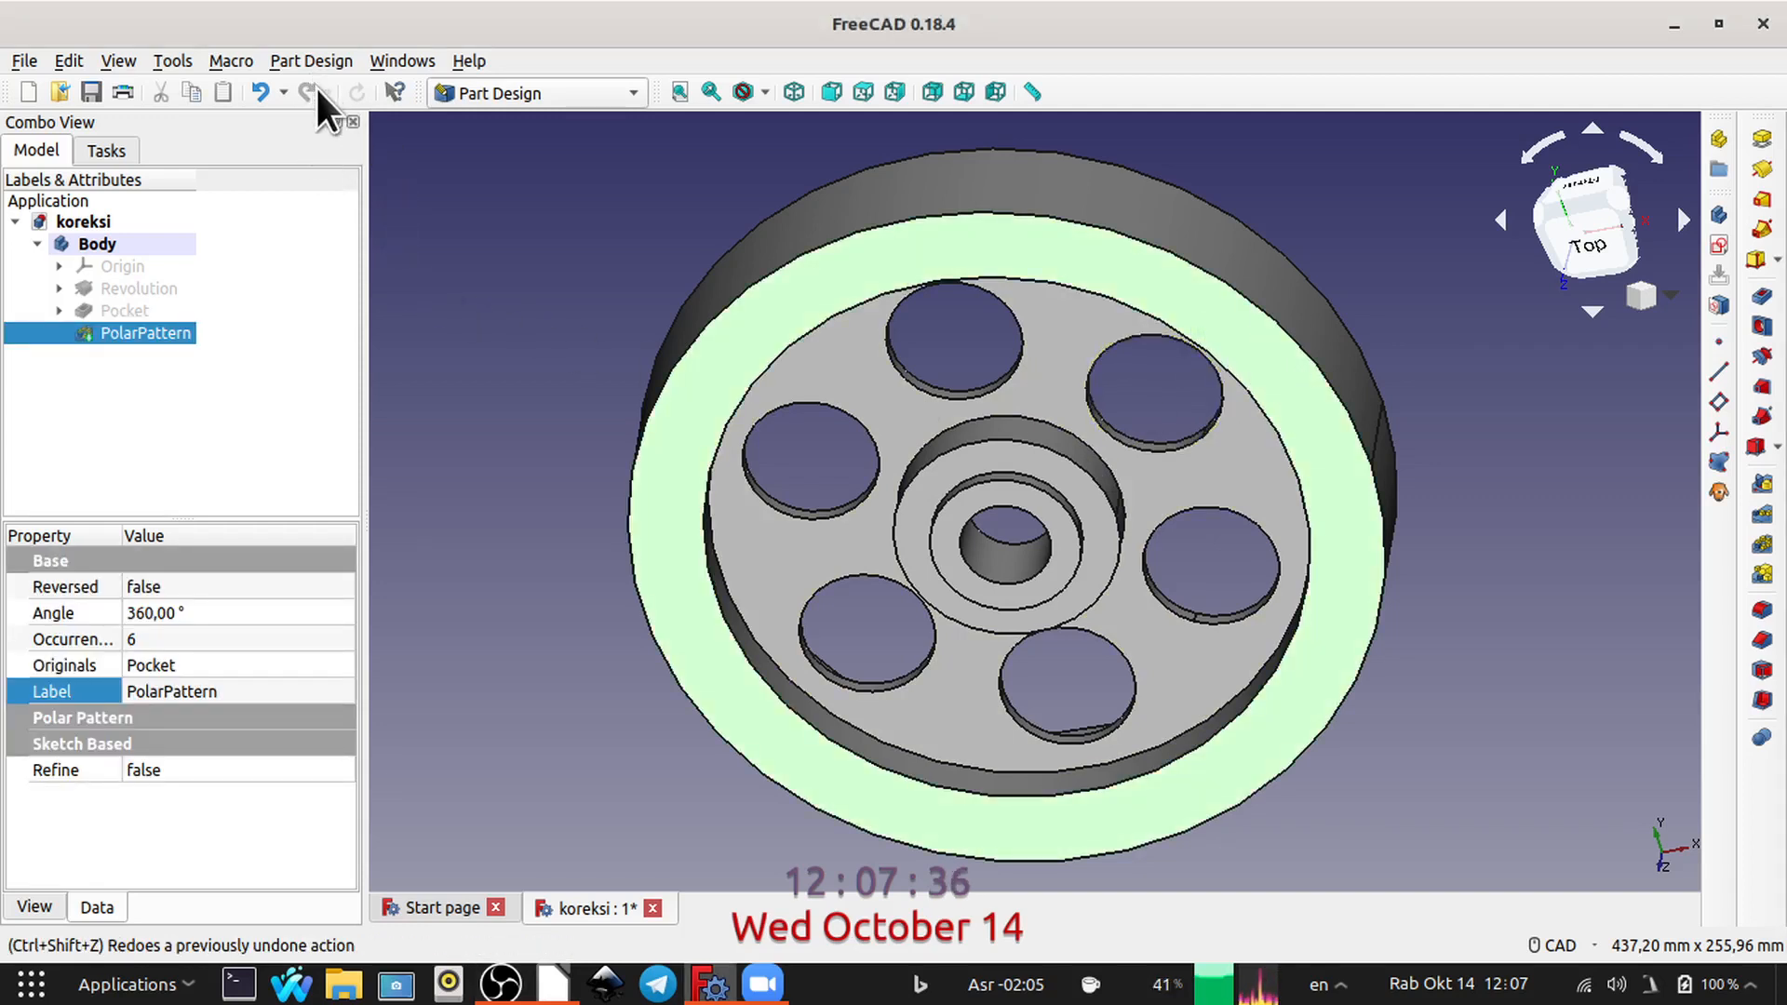
click(331, 63)
click(428, 44)
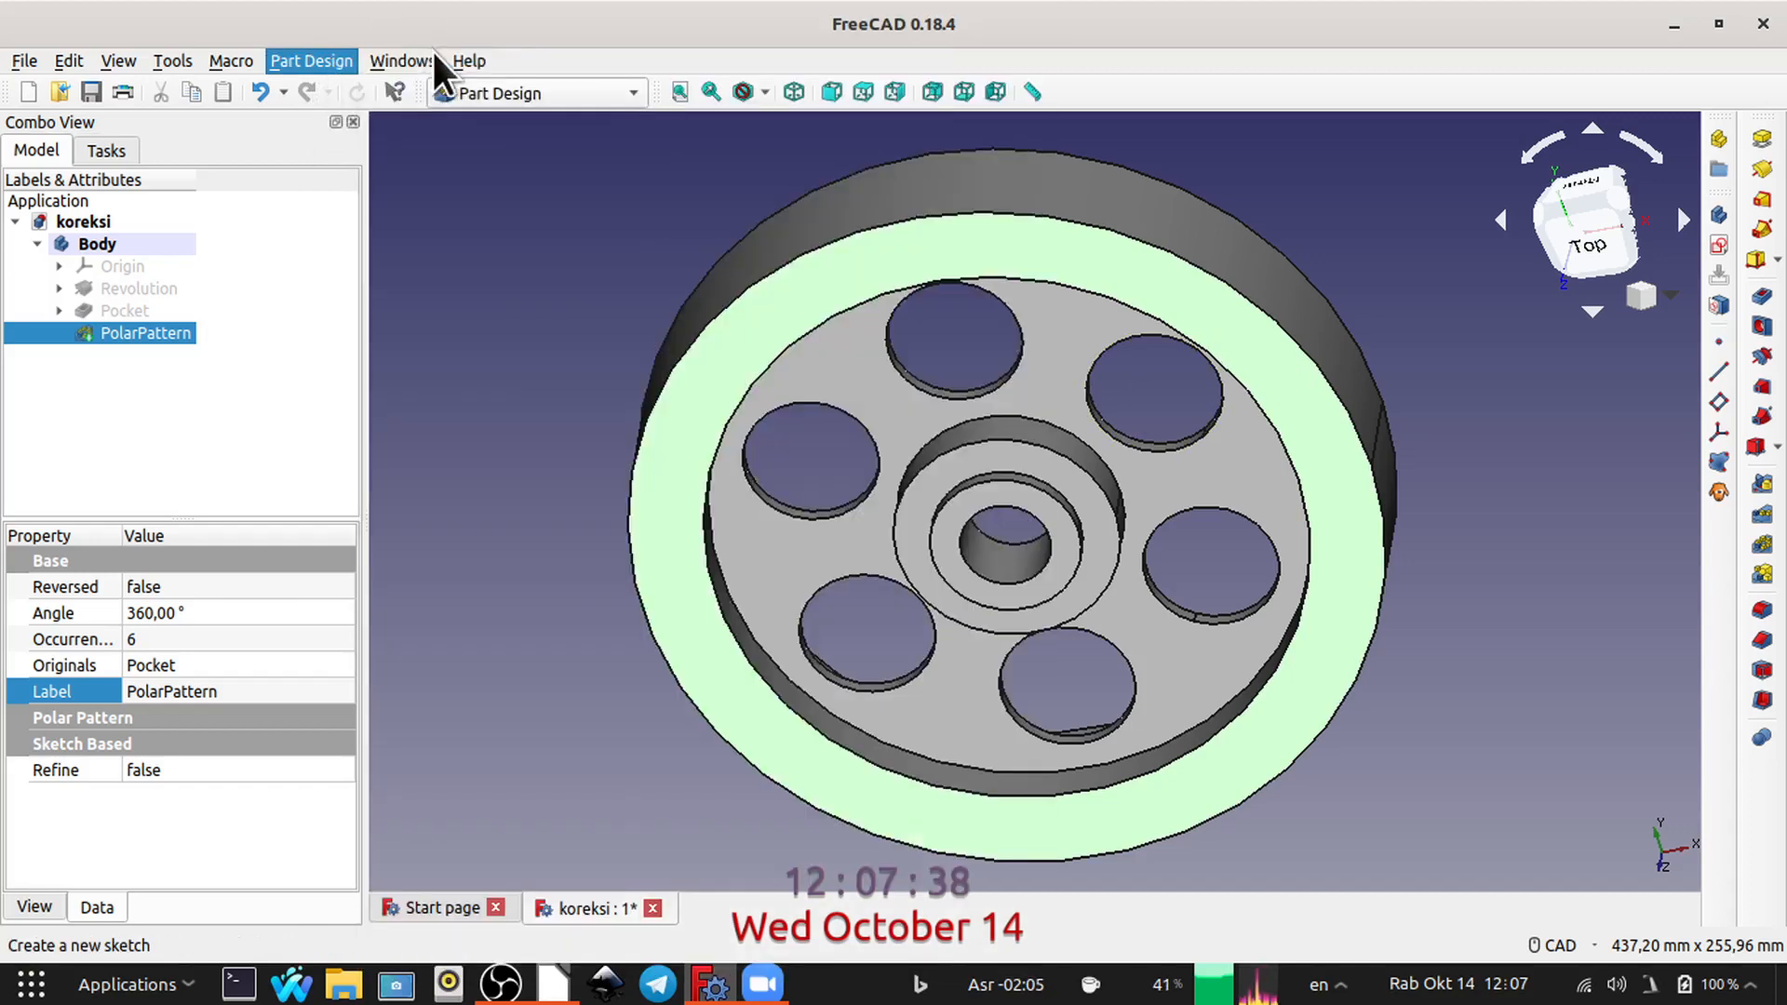
mouse_move(1199, 196)
middle_down()
mouse_move(1198, 272)
mouse_move(1019, 337)
middle_up()
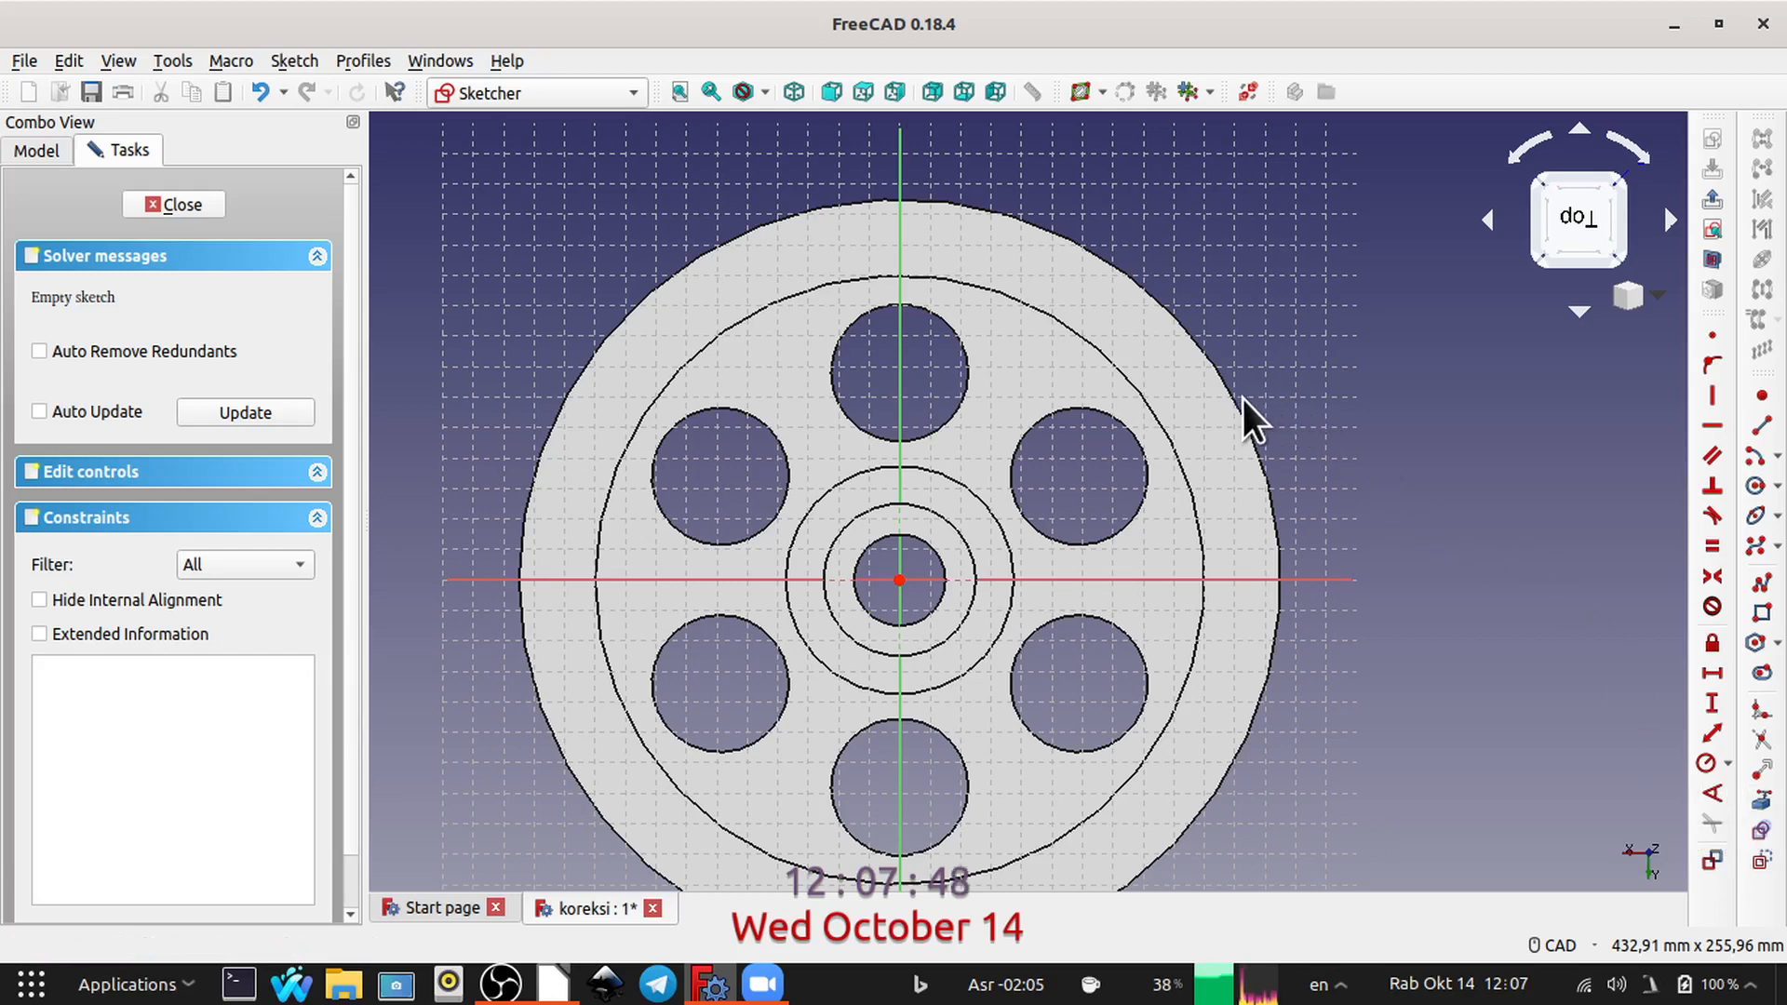
click(1712, 732)
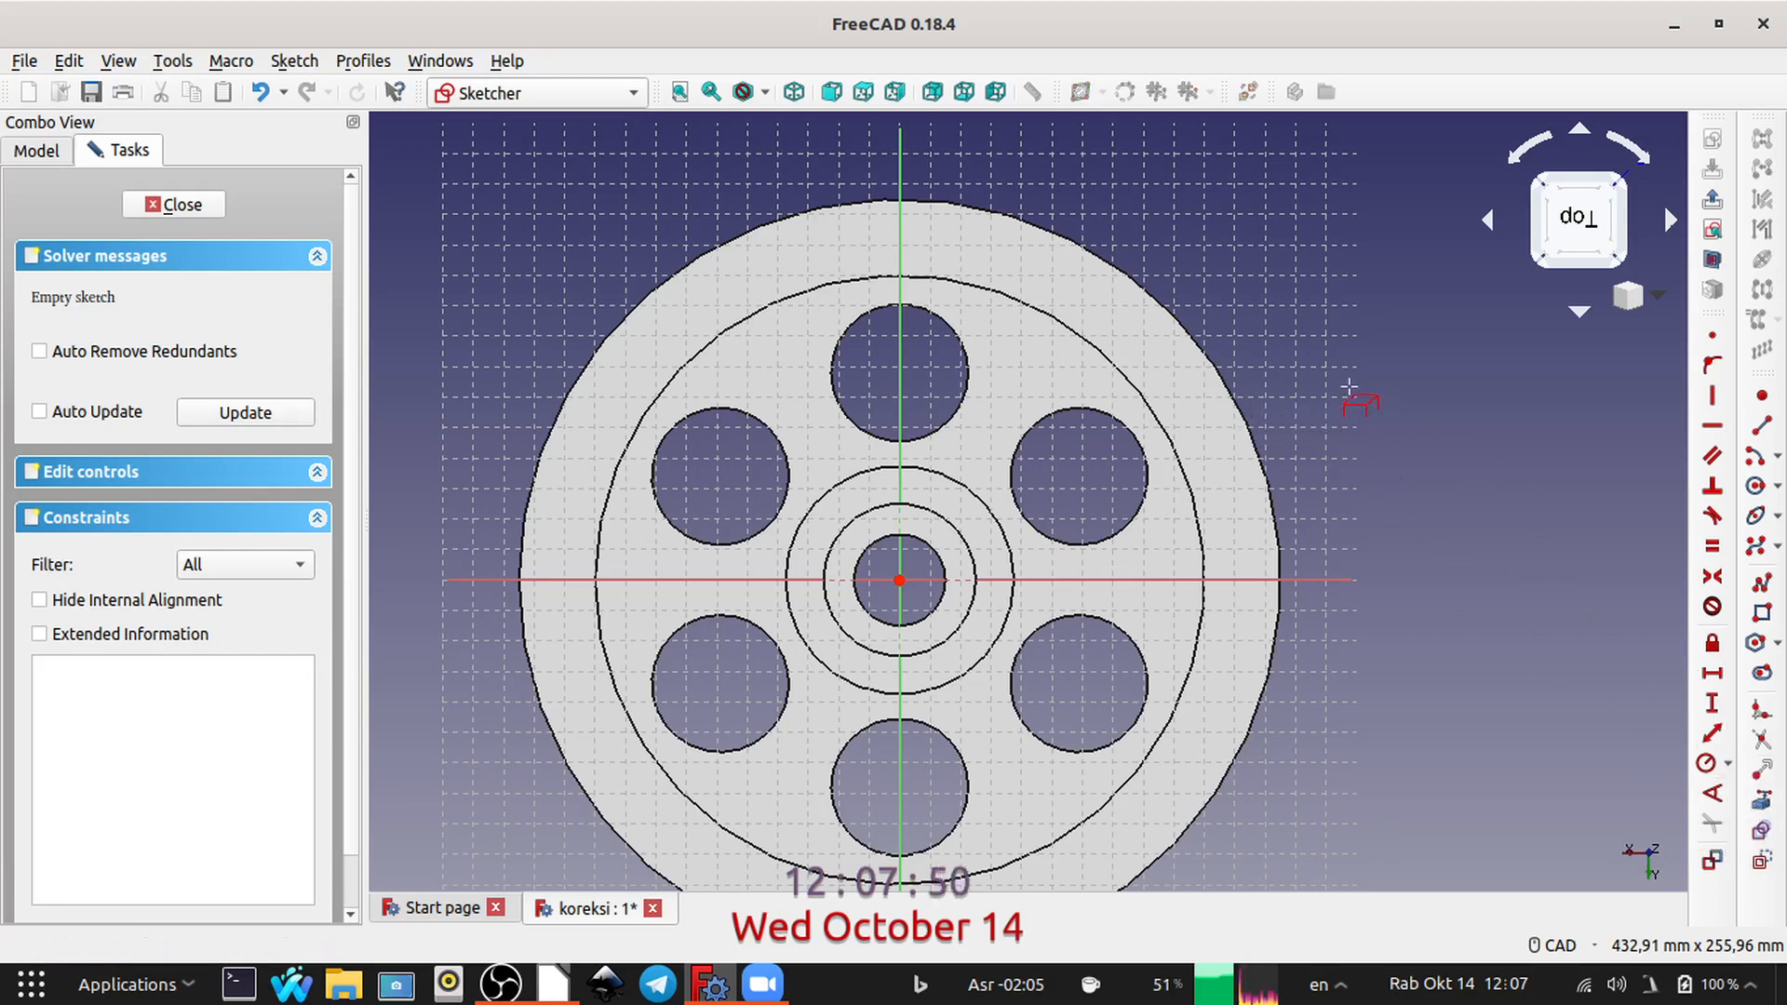
click(1237, 380)
right_click(1444, 404)
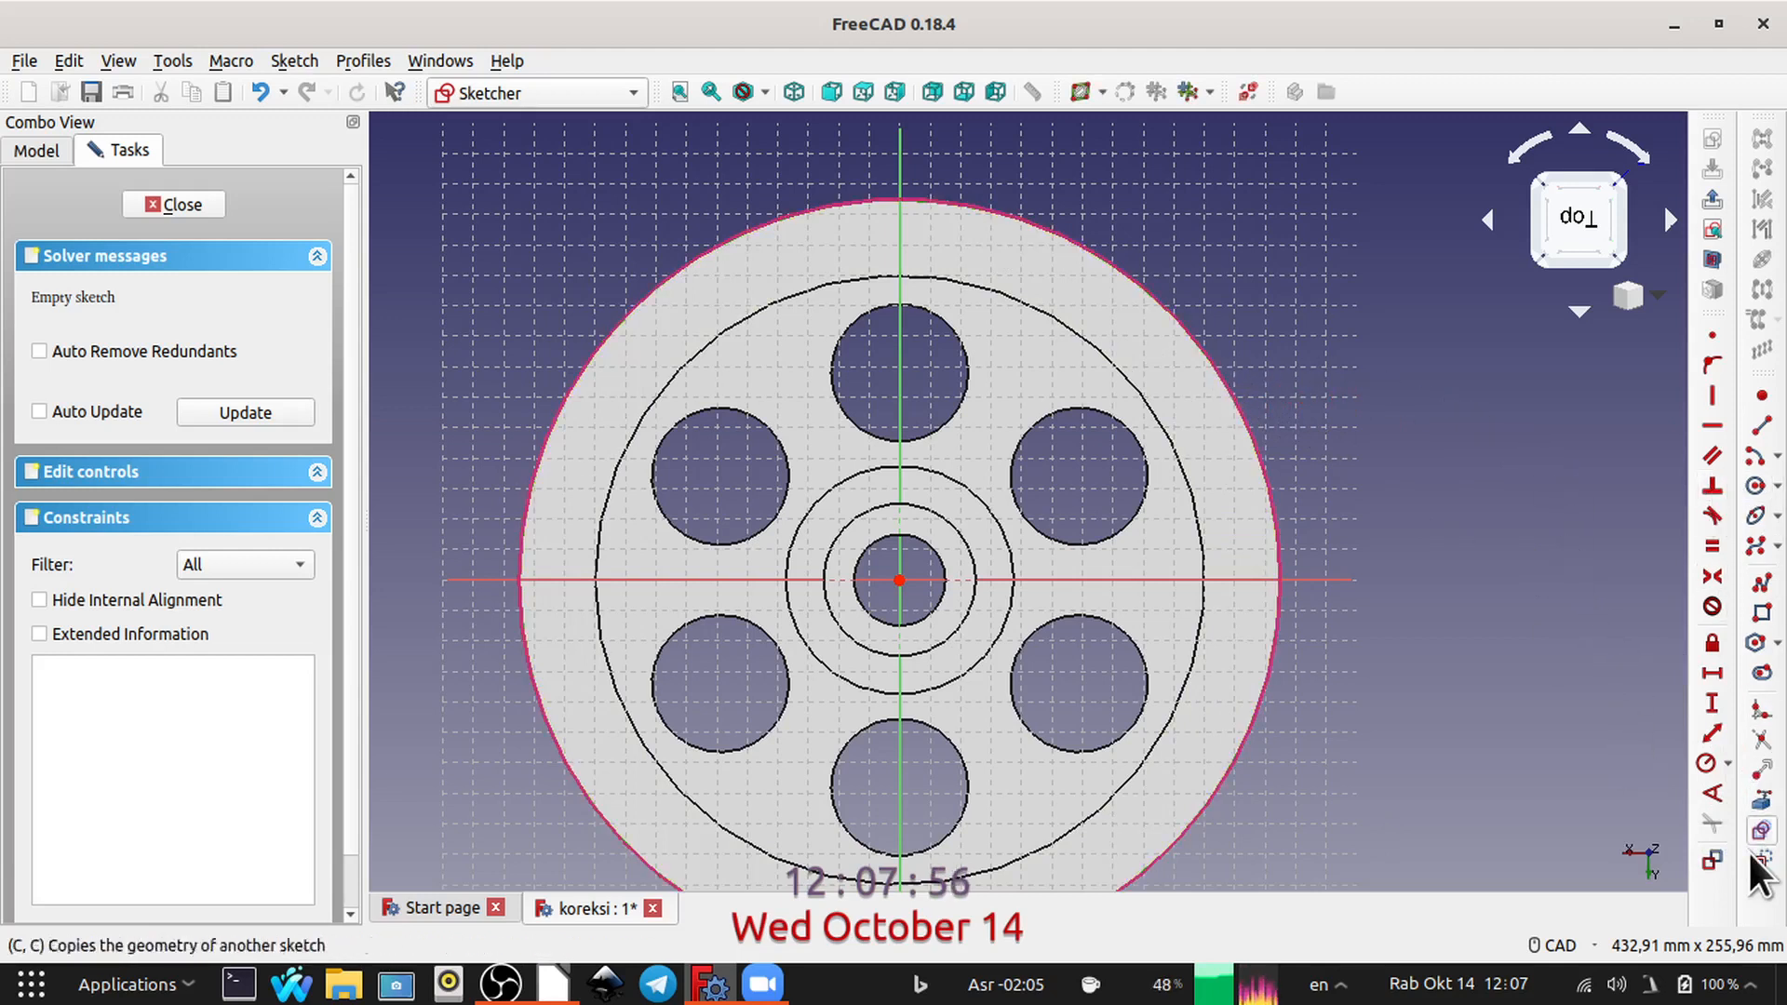
Step: Draw two lines from the origin to the outer circle in the first quadrant, at about 73° and 45°
click(1762, 426)
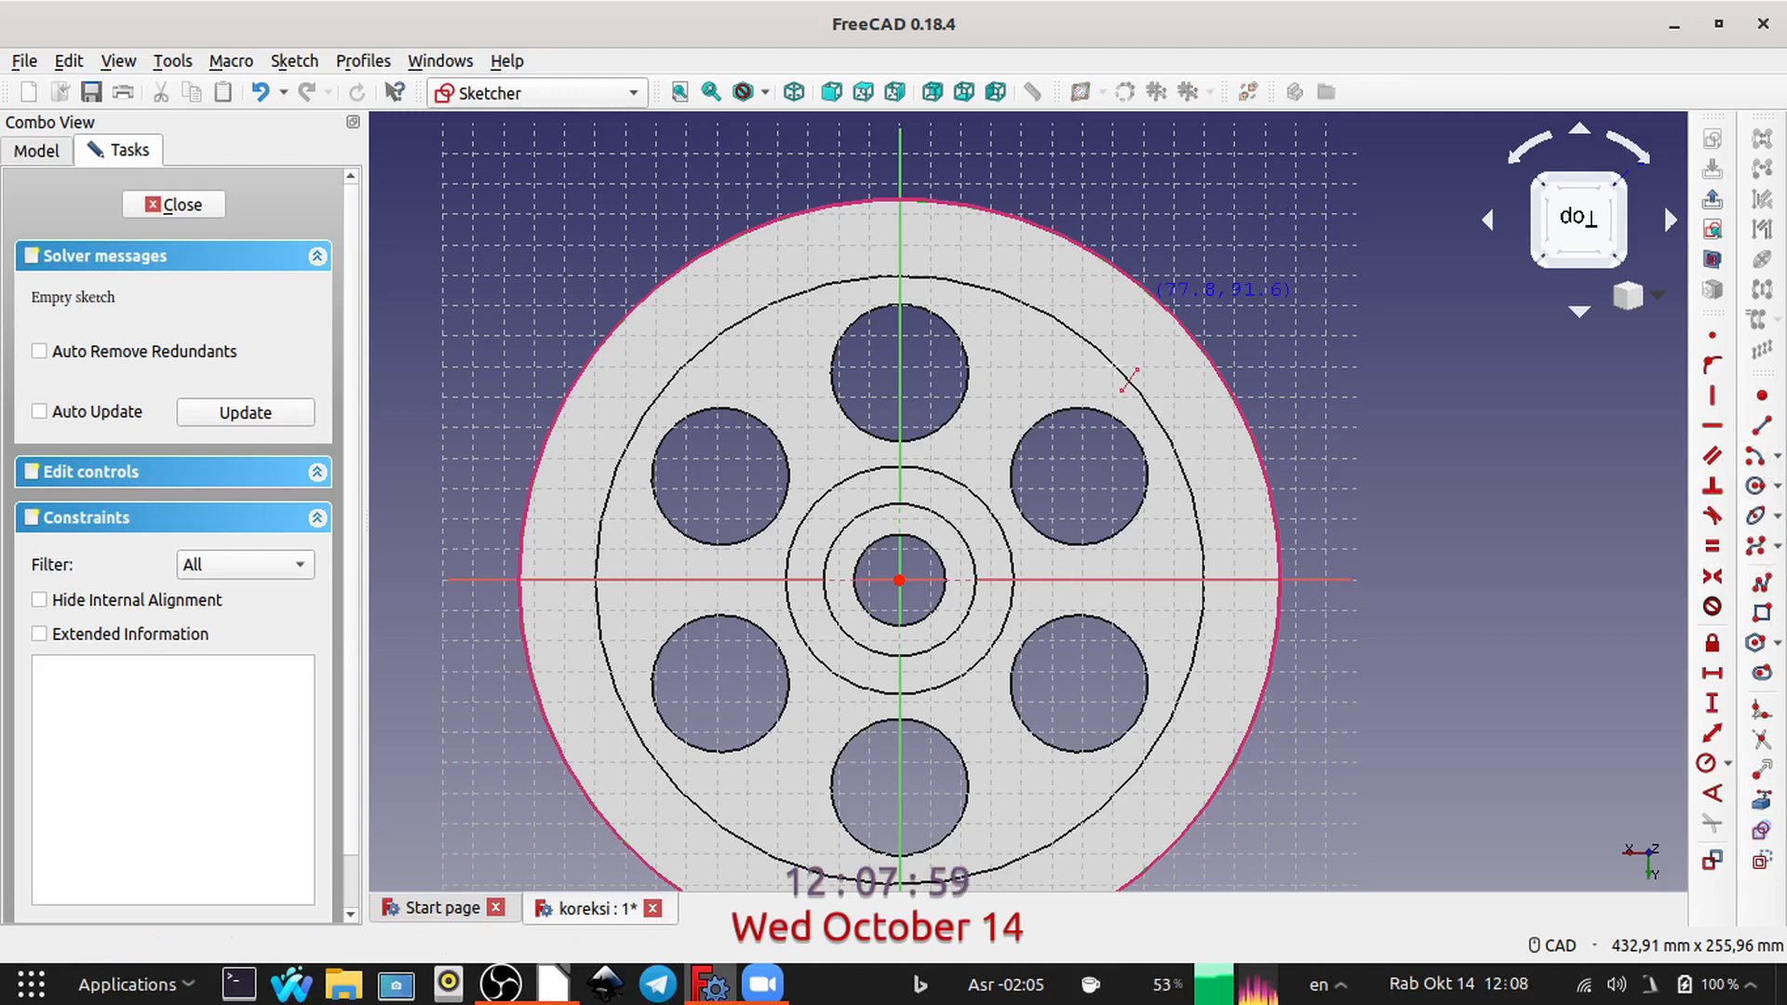
click(899, 580)
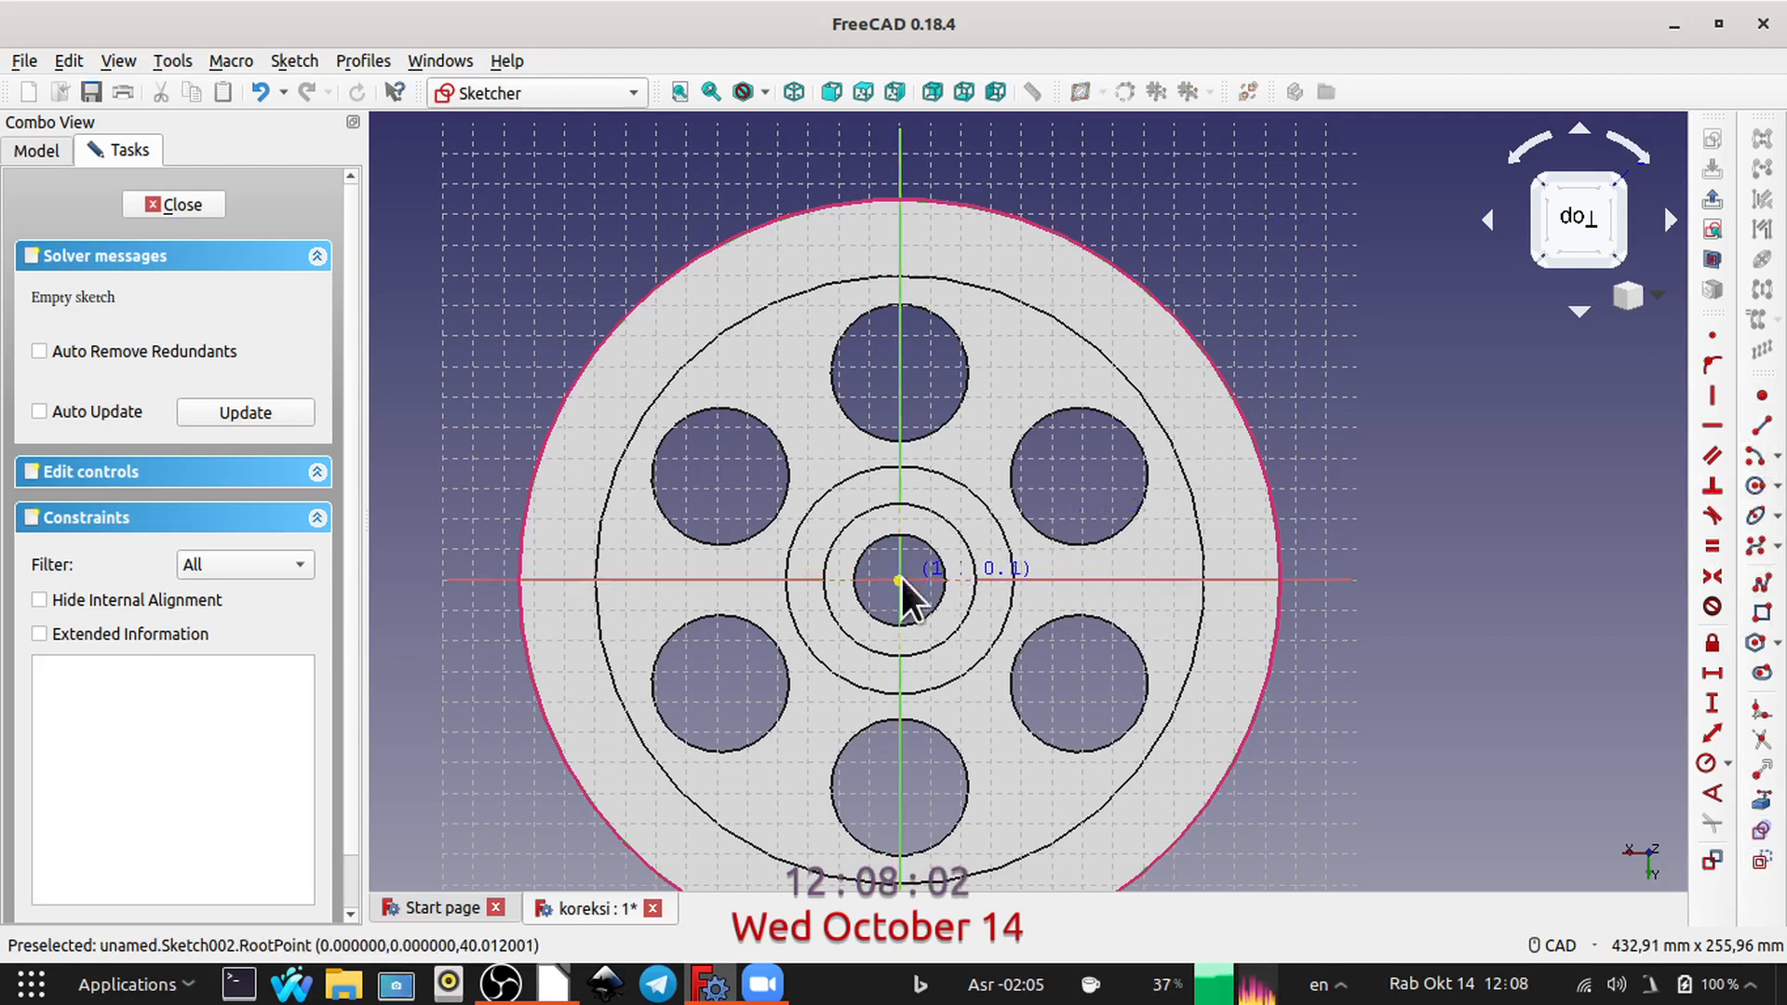
click(1012, 216)
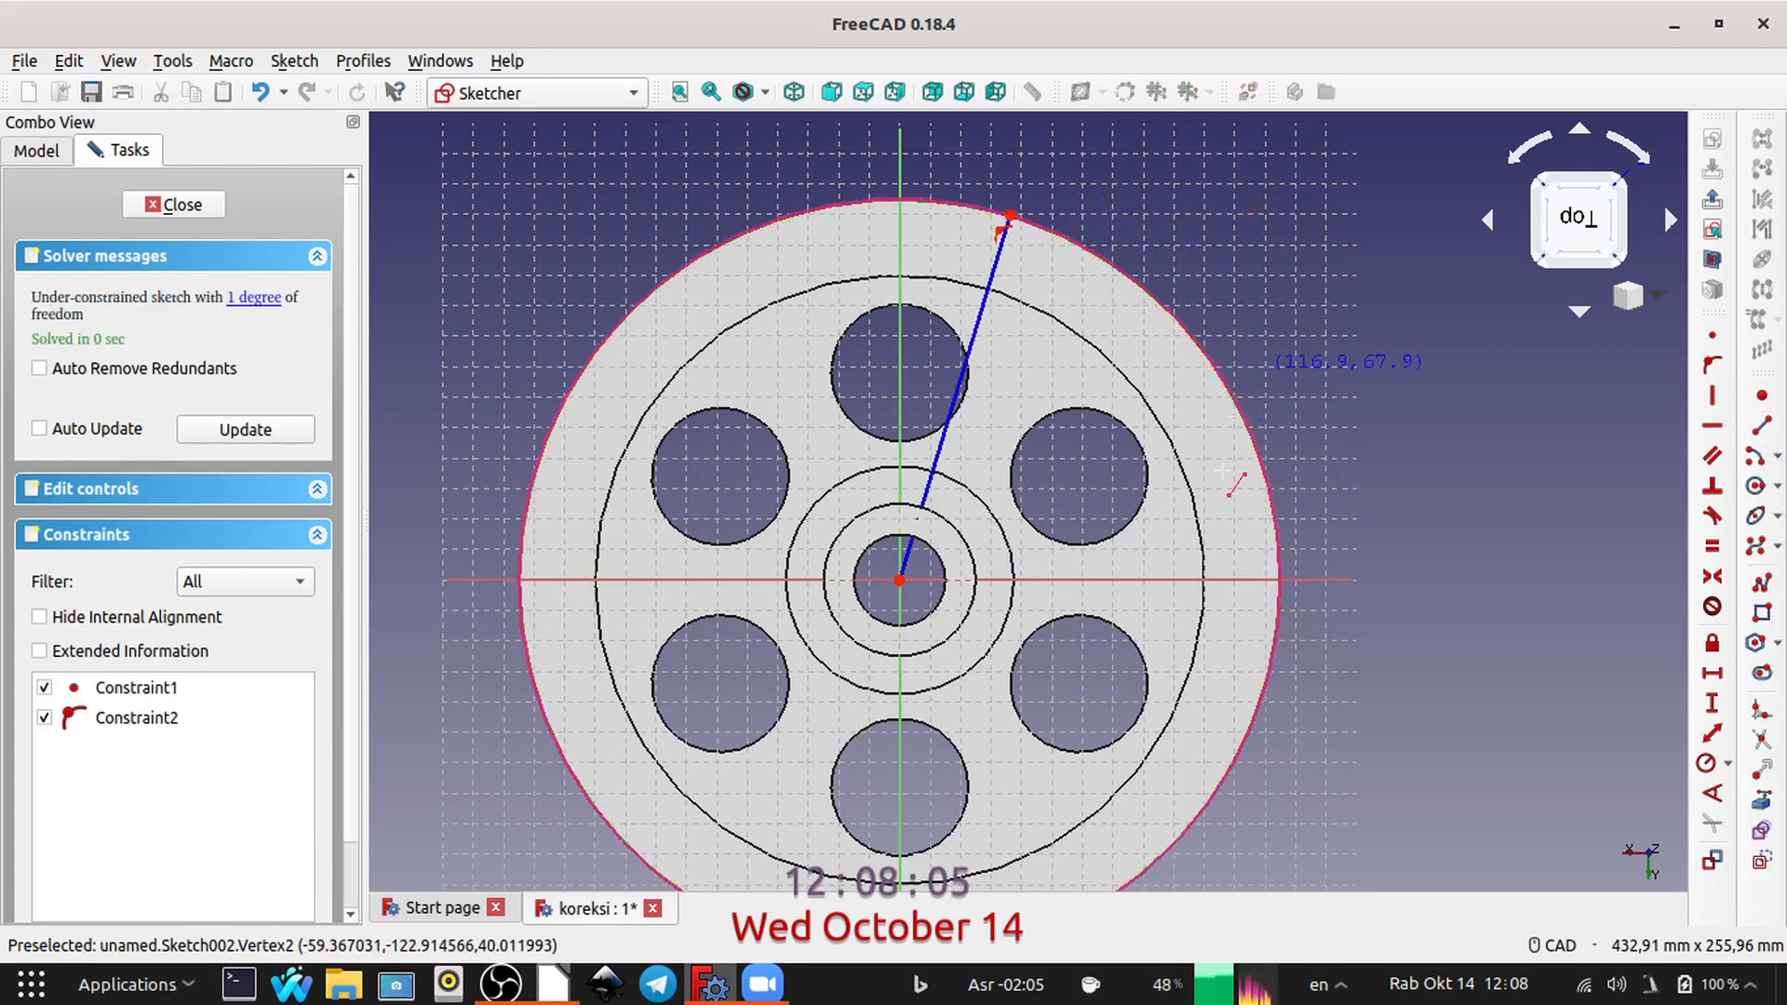
click(899, 580)
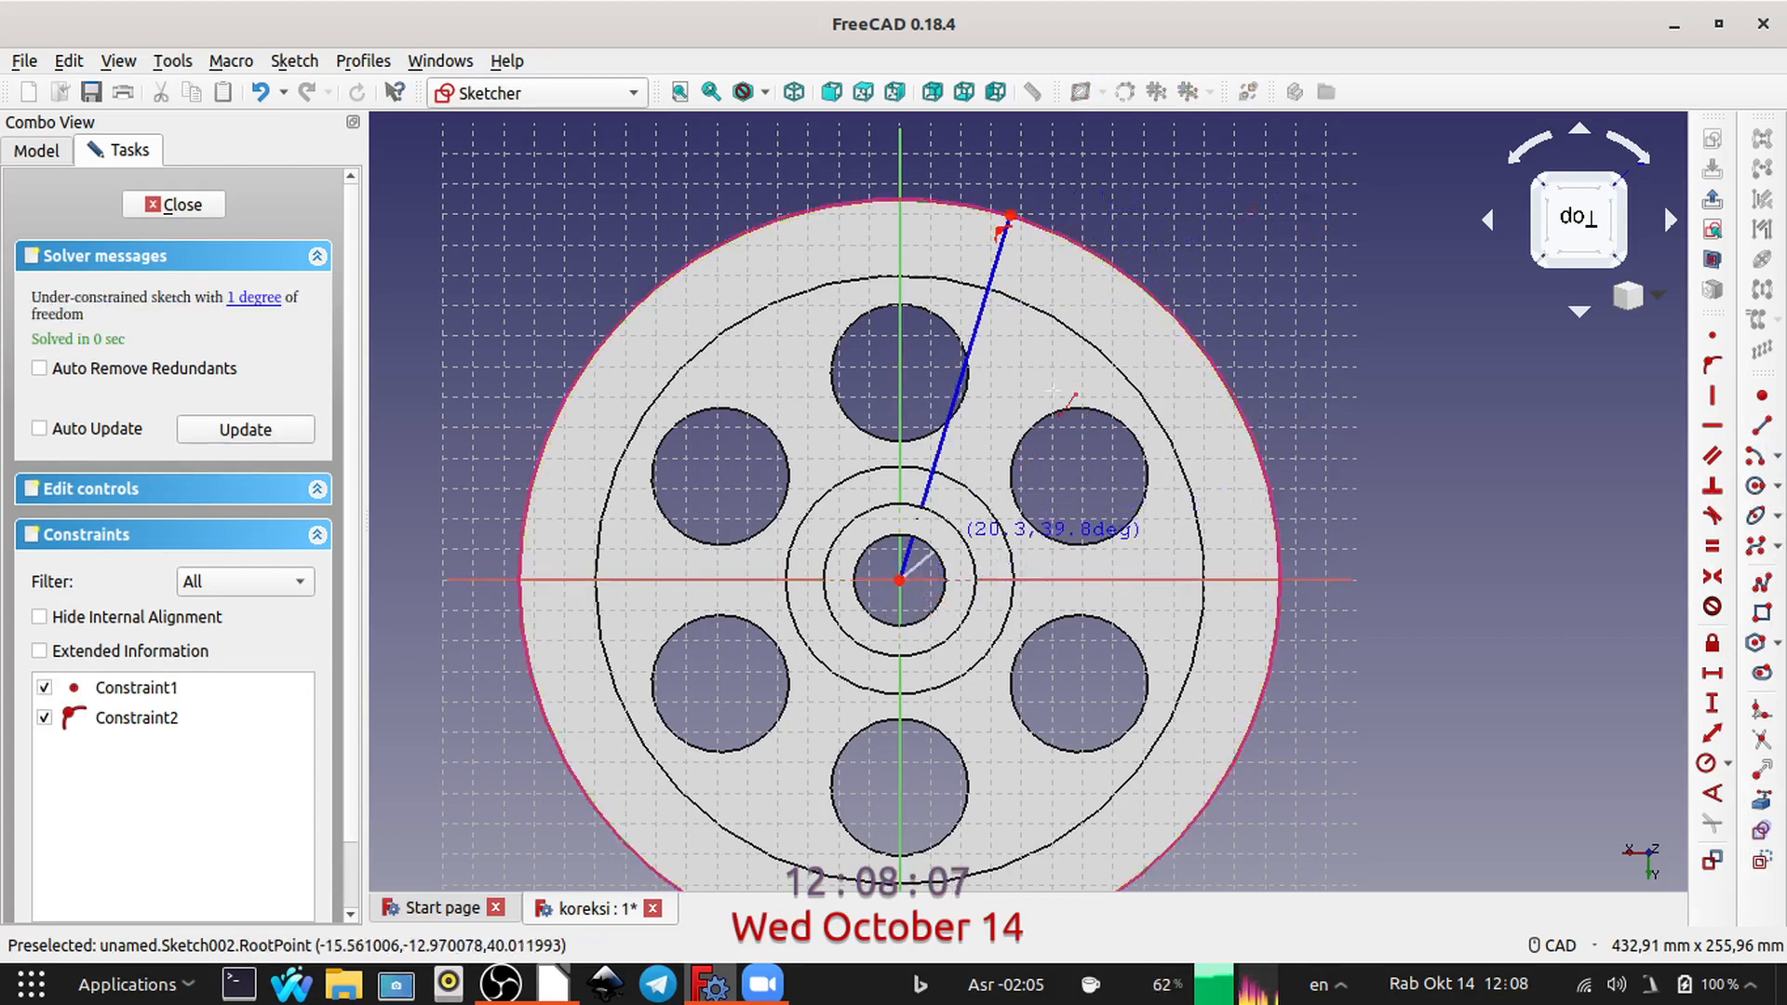
click(1169, 310)
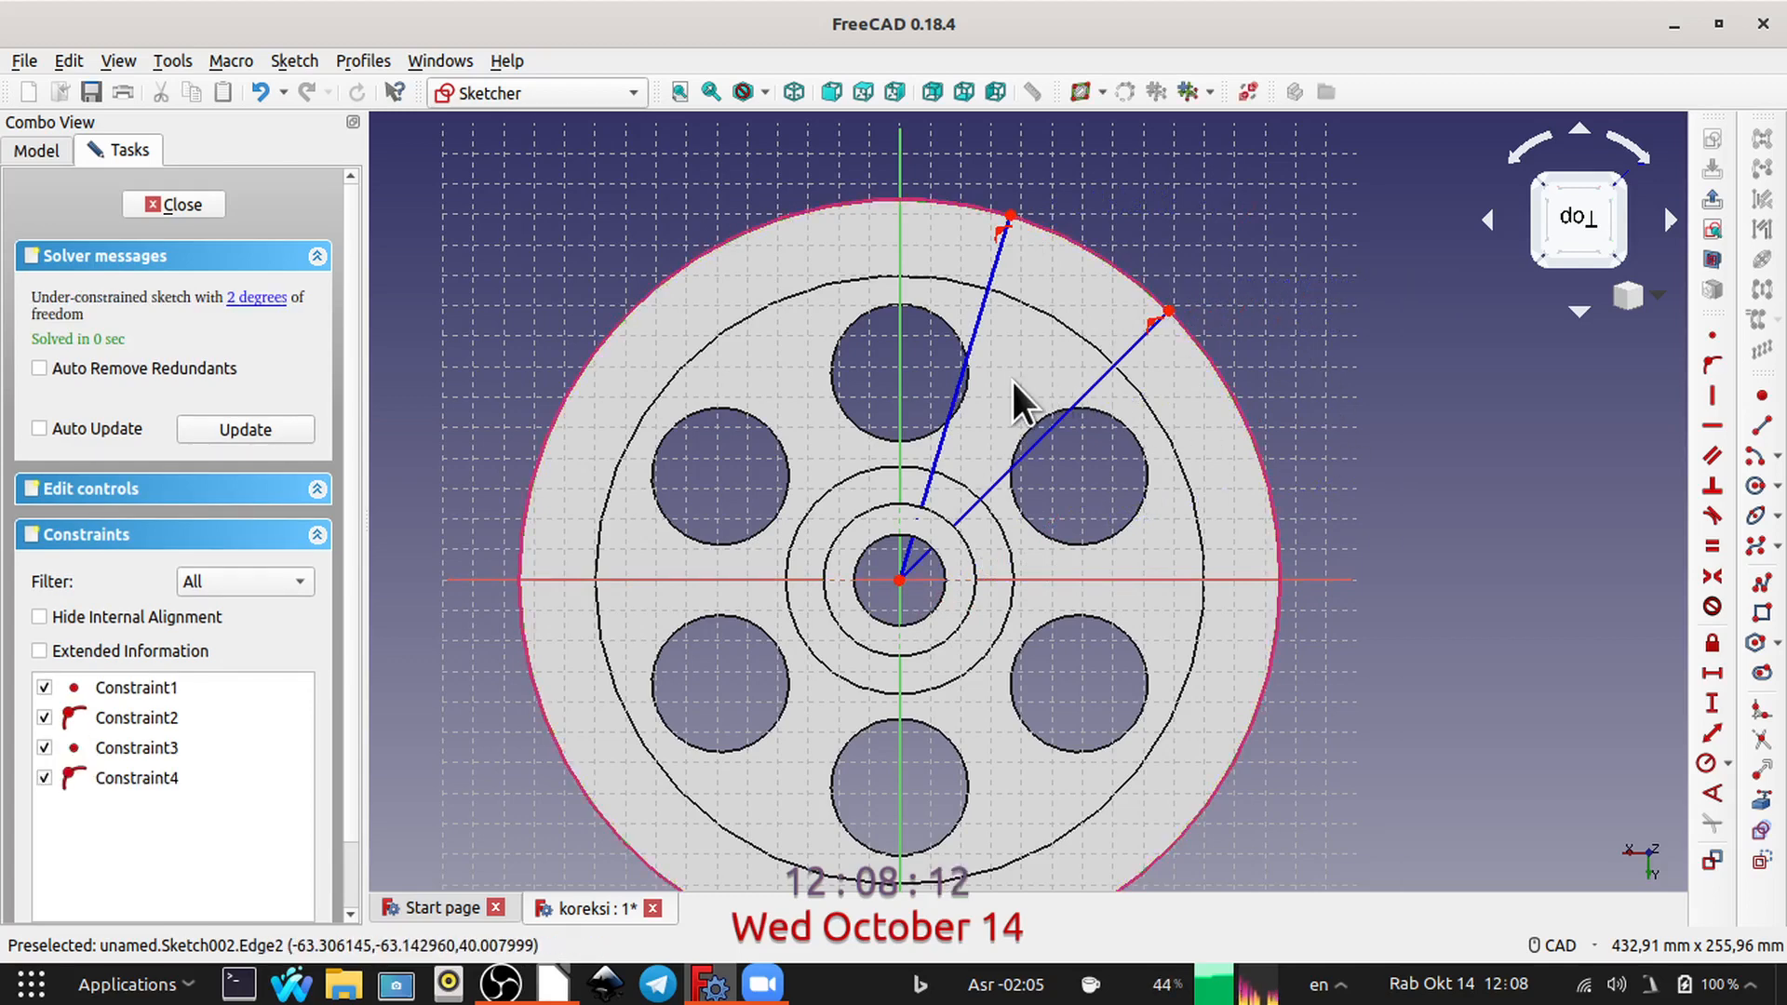
Step: Constrain the angle between the two radial lines to 24°
click(979, 312)
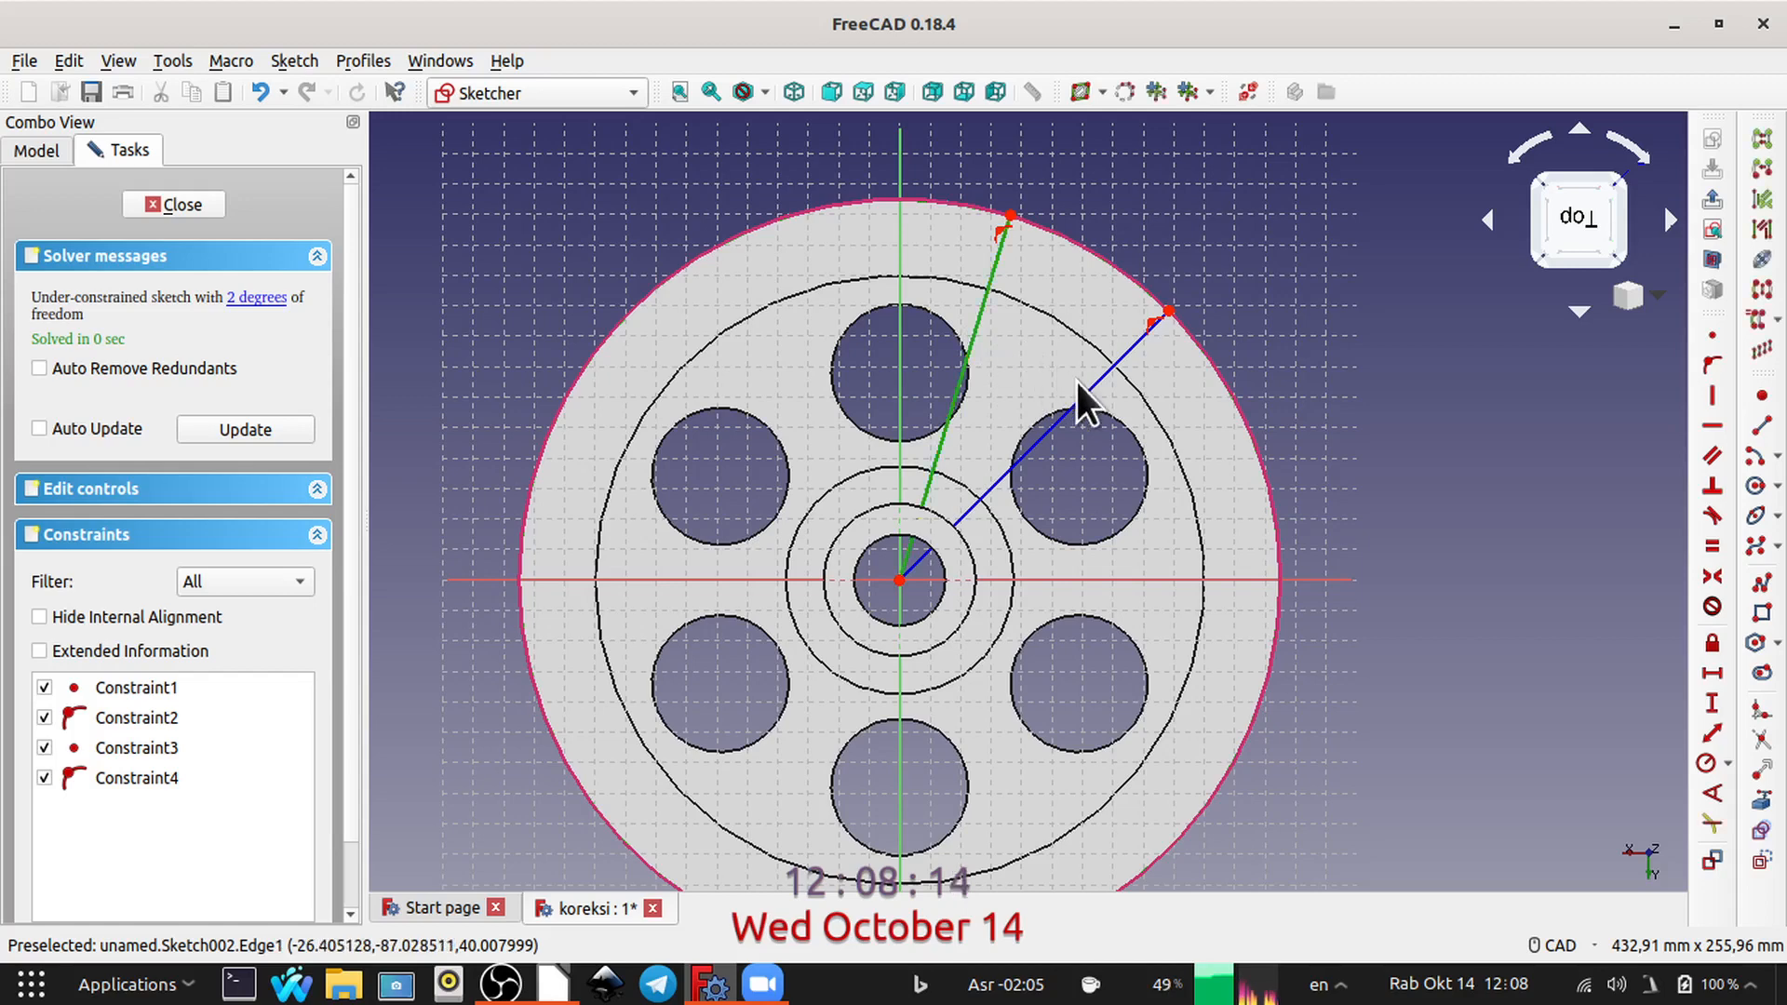
click(1083, 395)
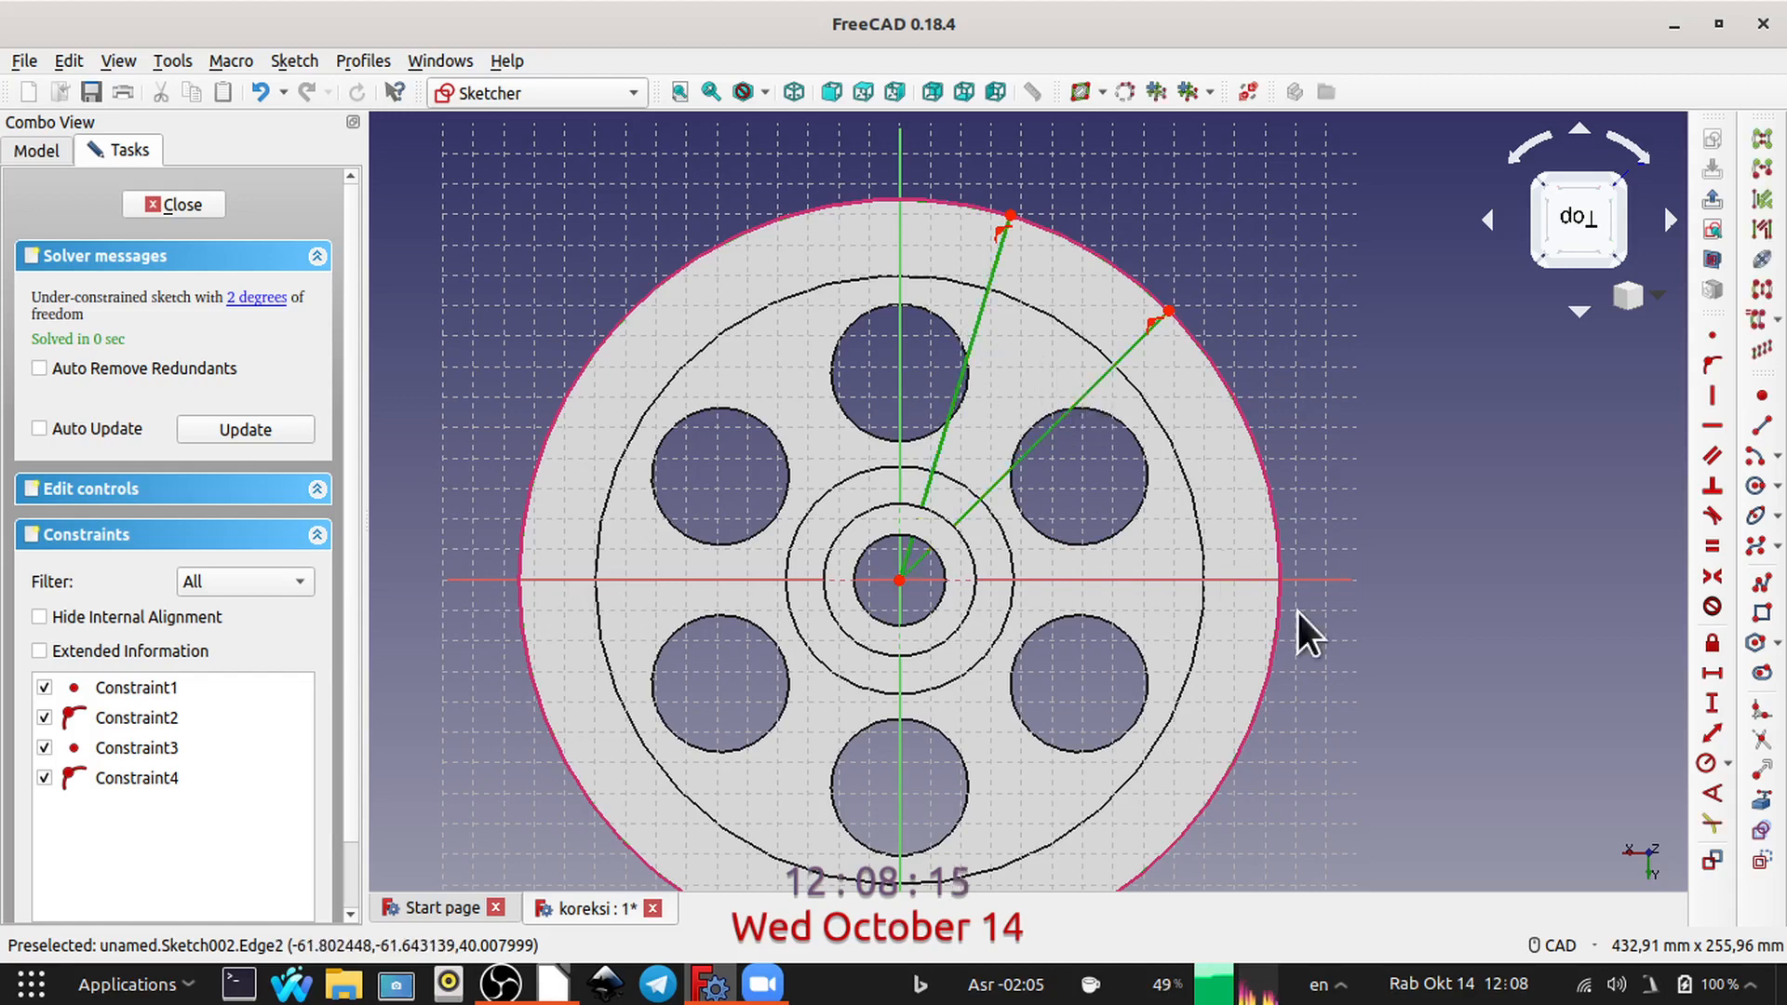
click(1708, 792)
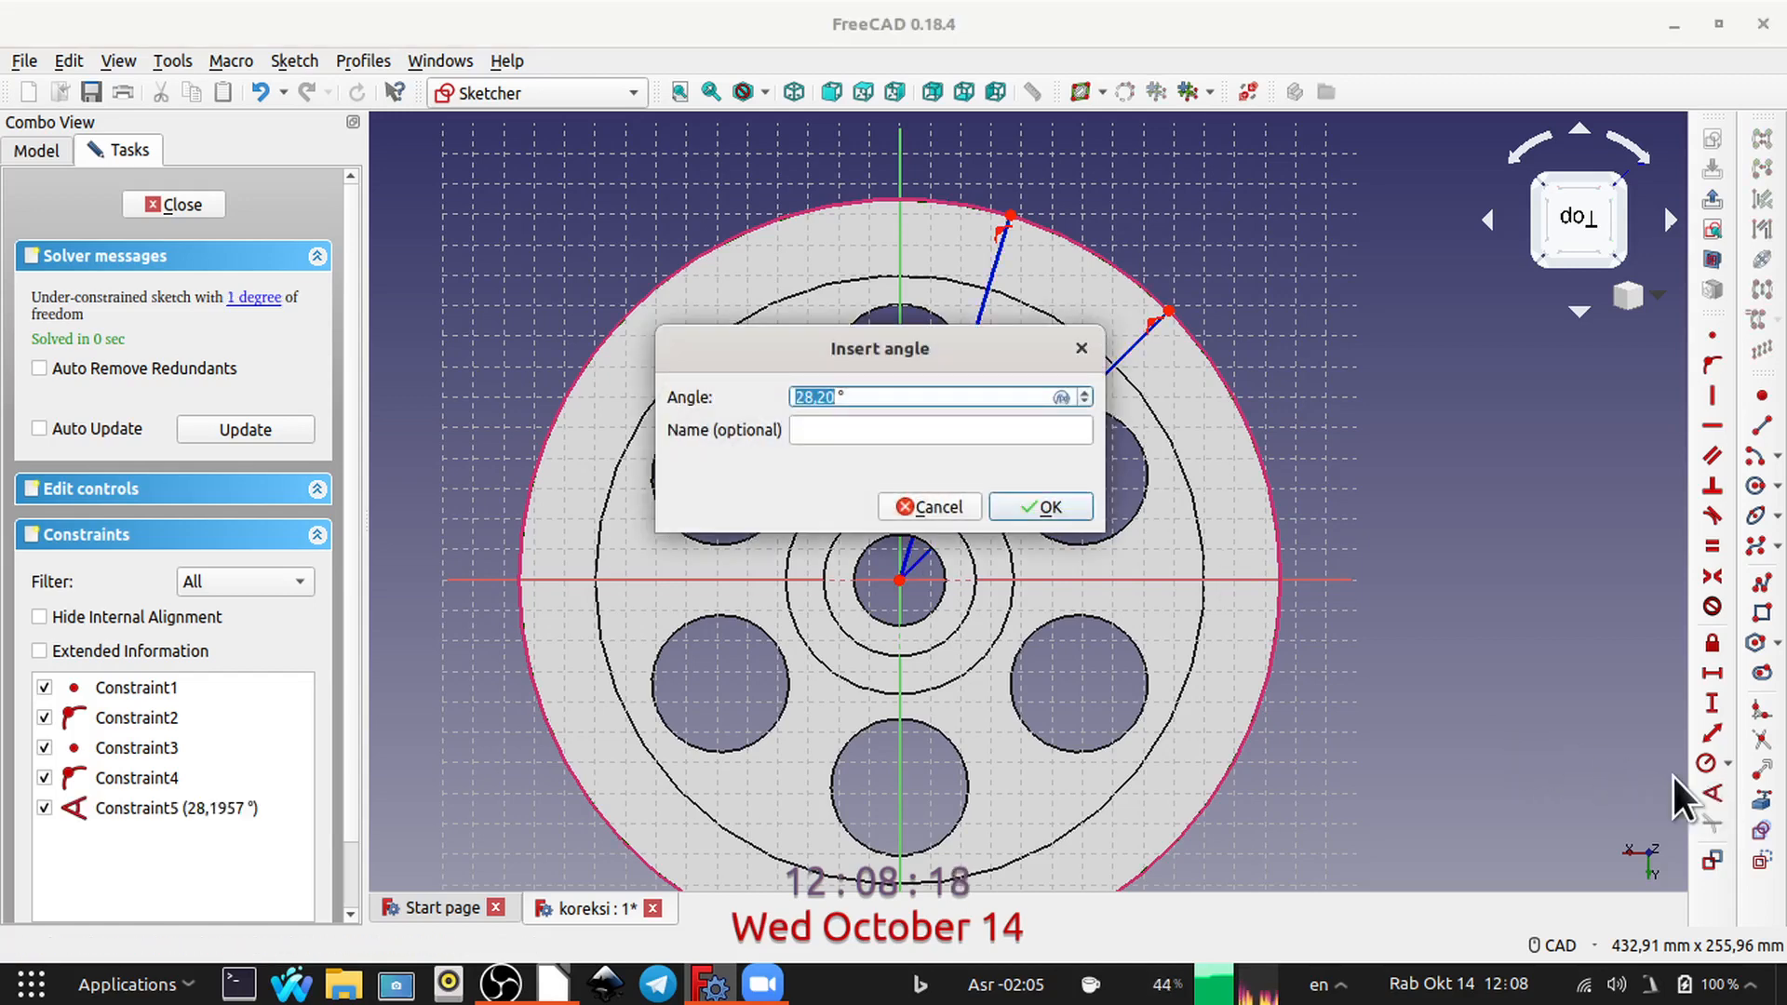
text(2)
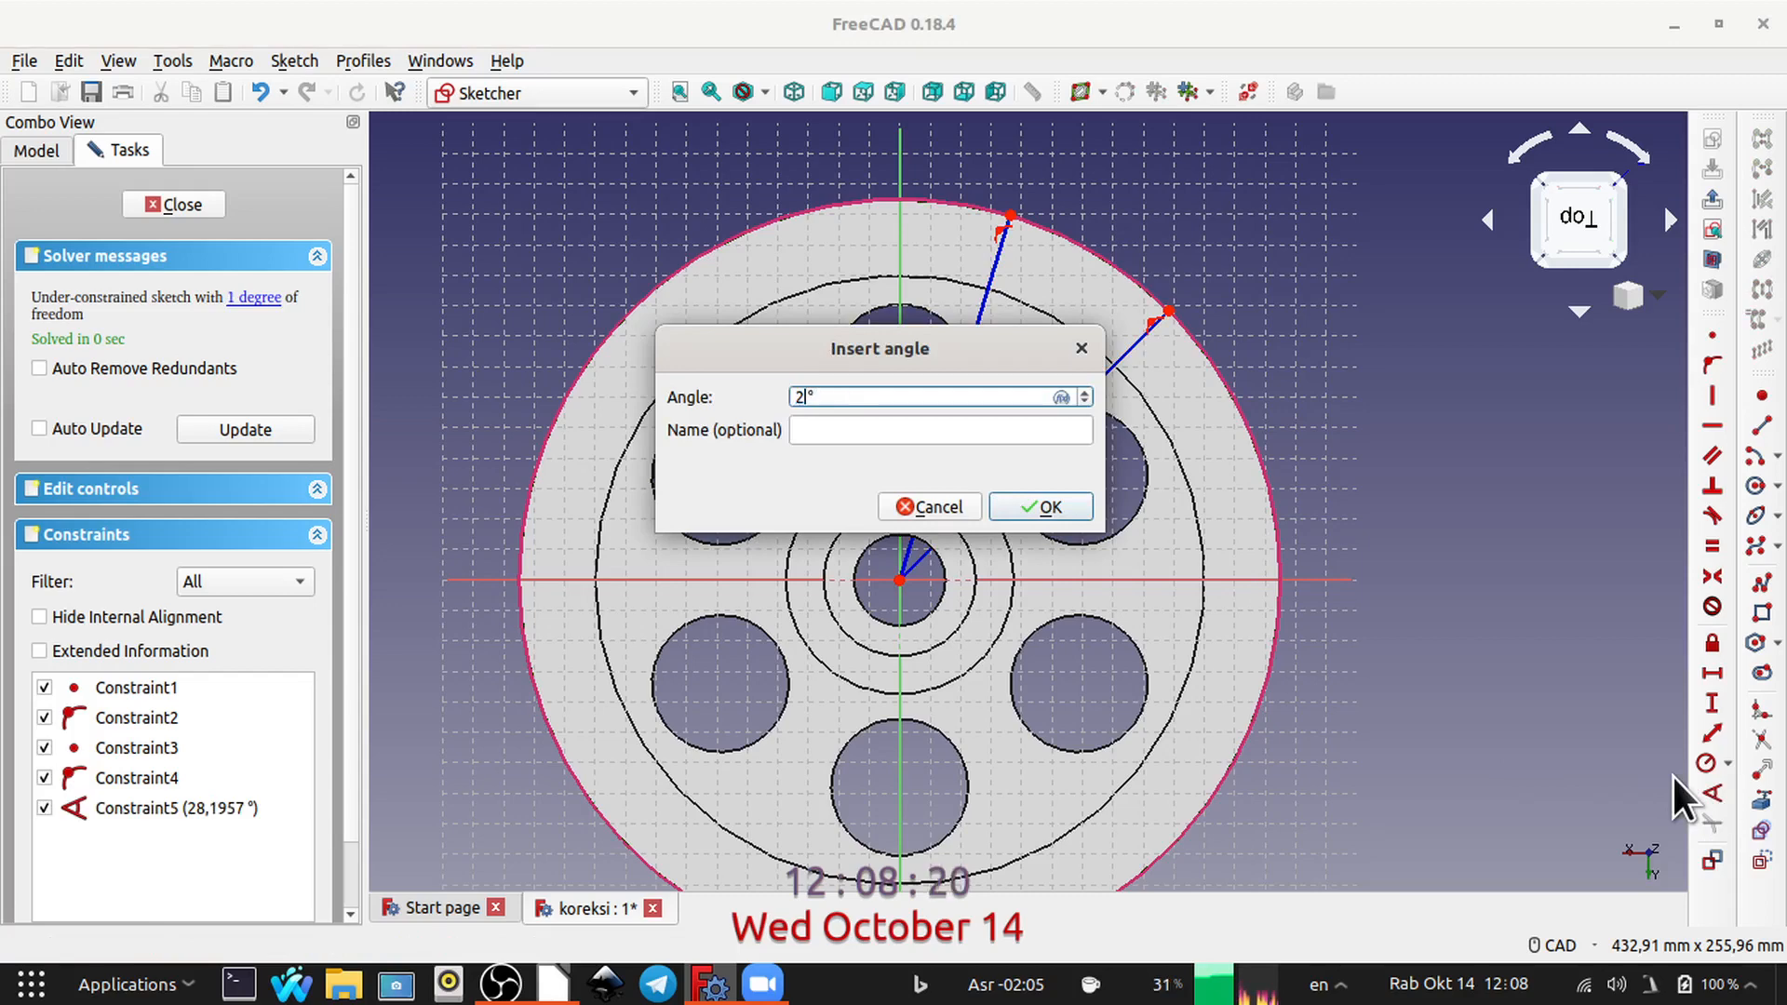
text(4)
key(Return)
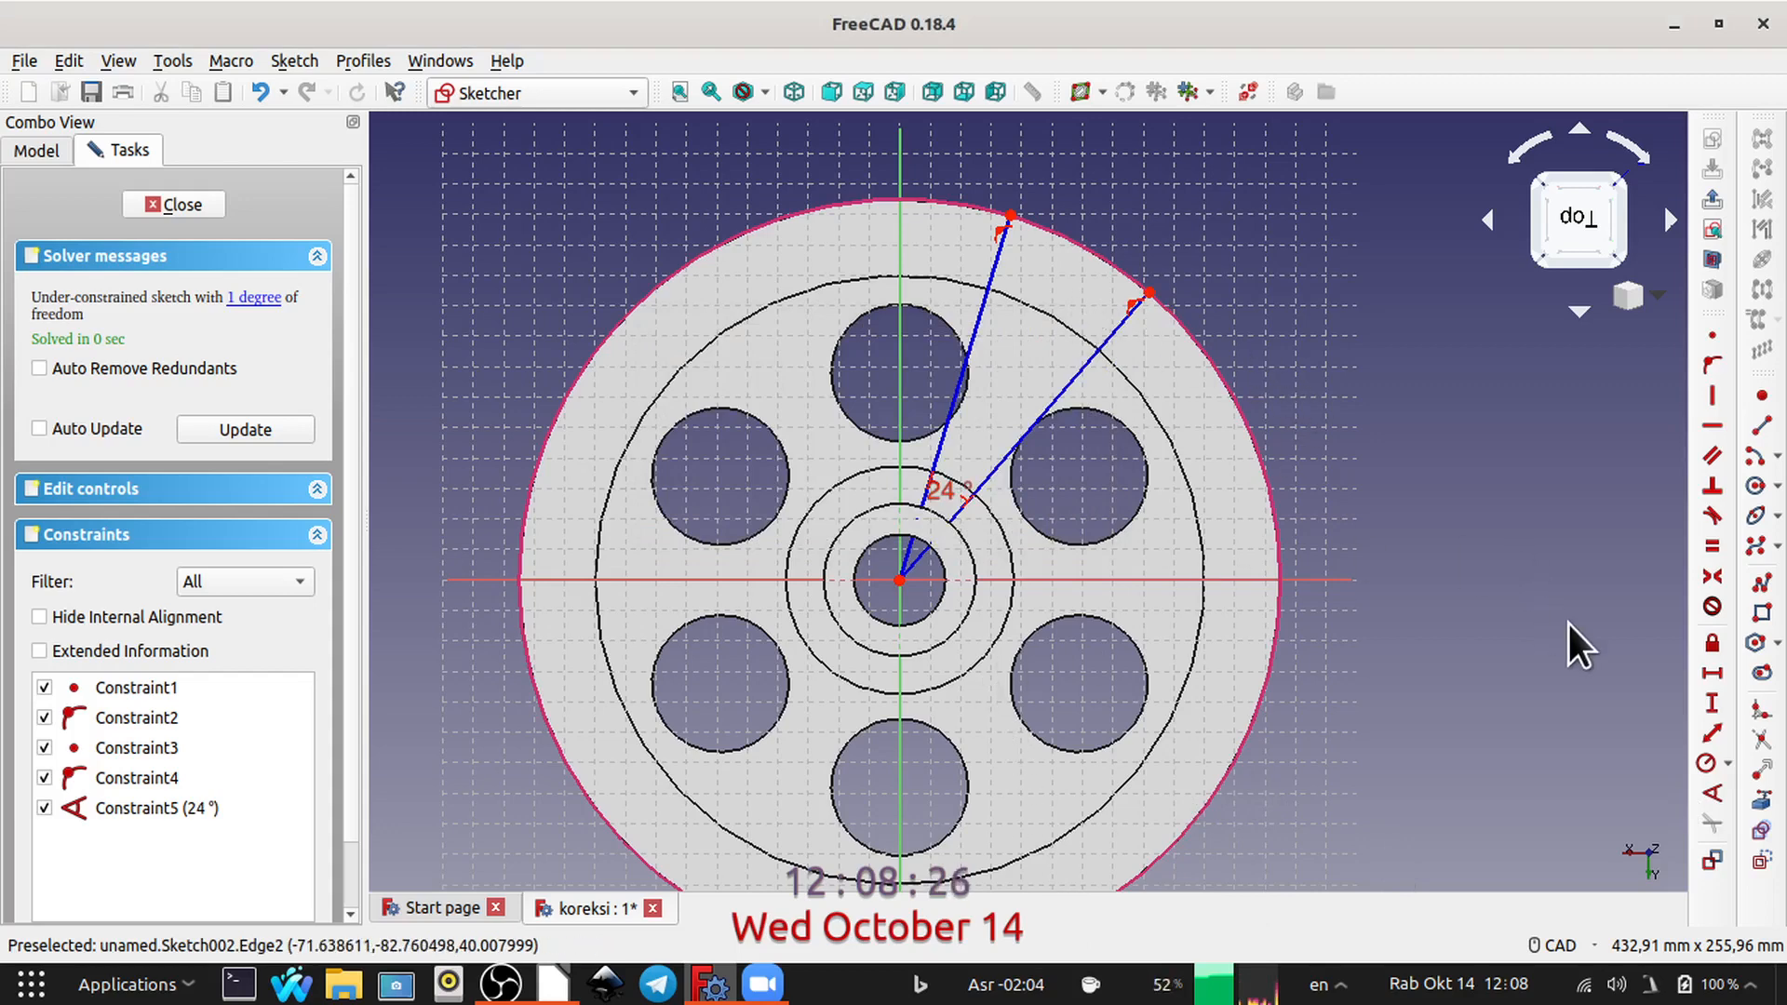
Step: Draw an origin-centred arc of about 109 mm radius between the two radial lines, within the rim
scroll(1528, 579, up, 2)
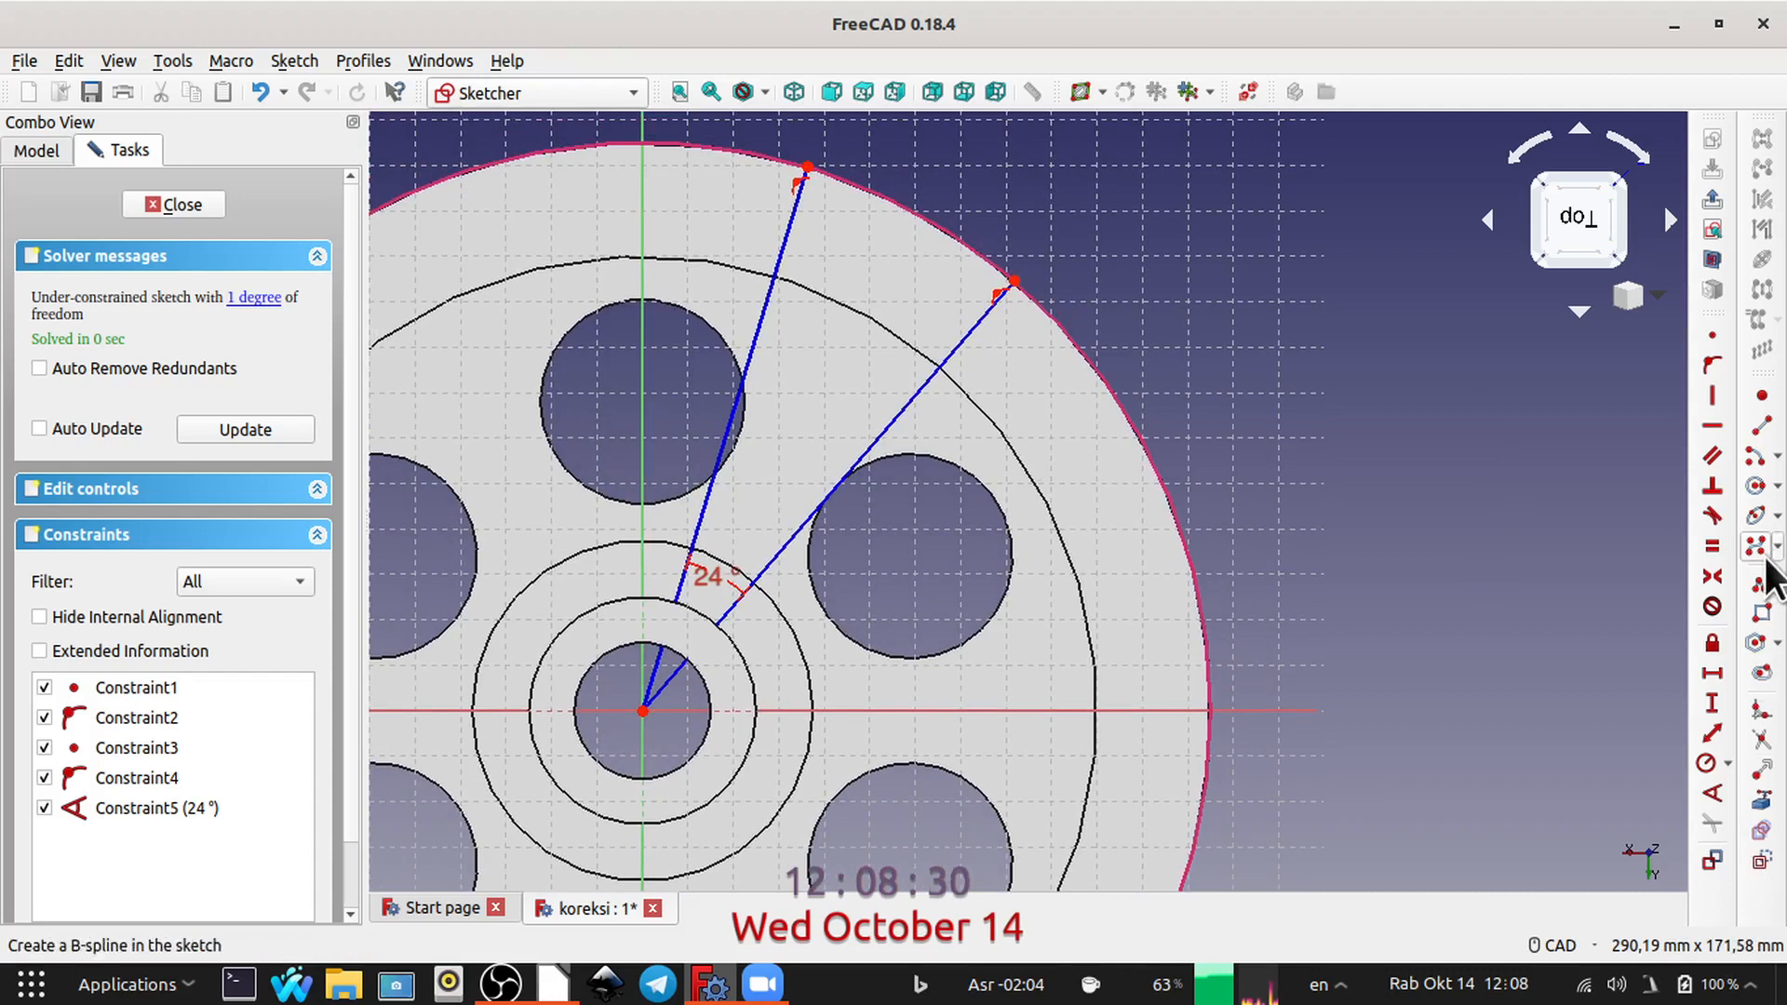
click(1758, 465)
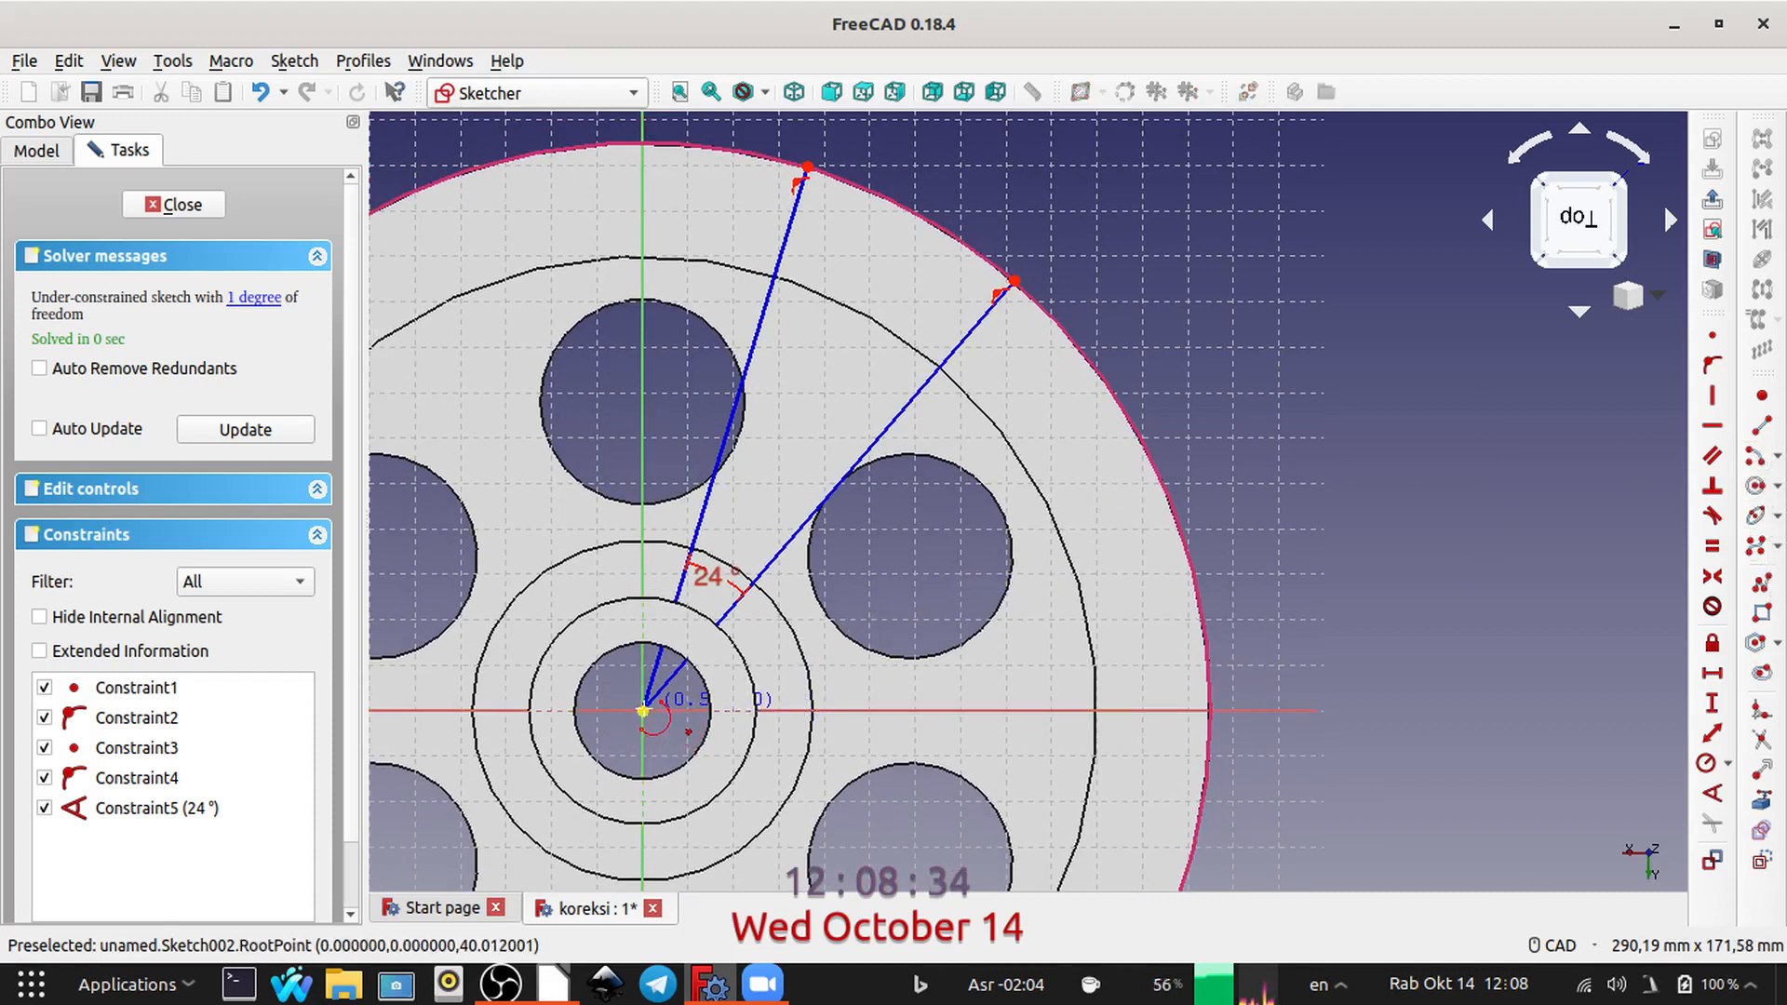
click(643, 710)
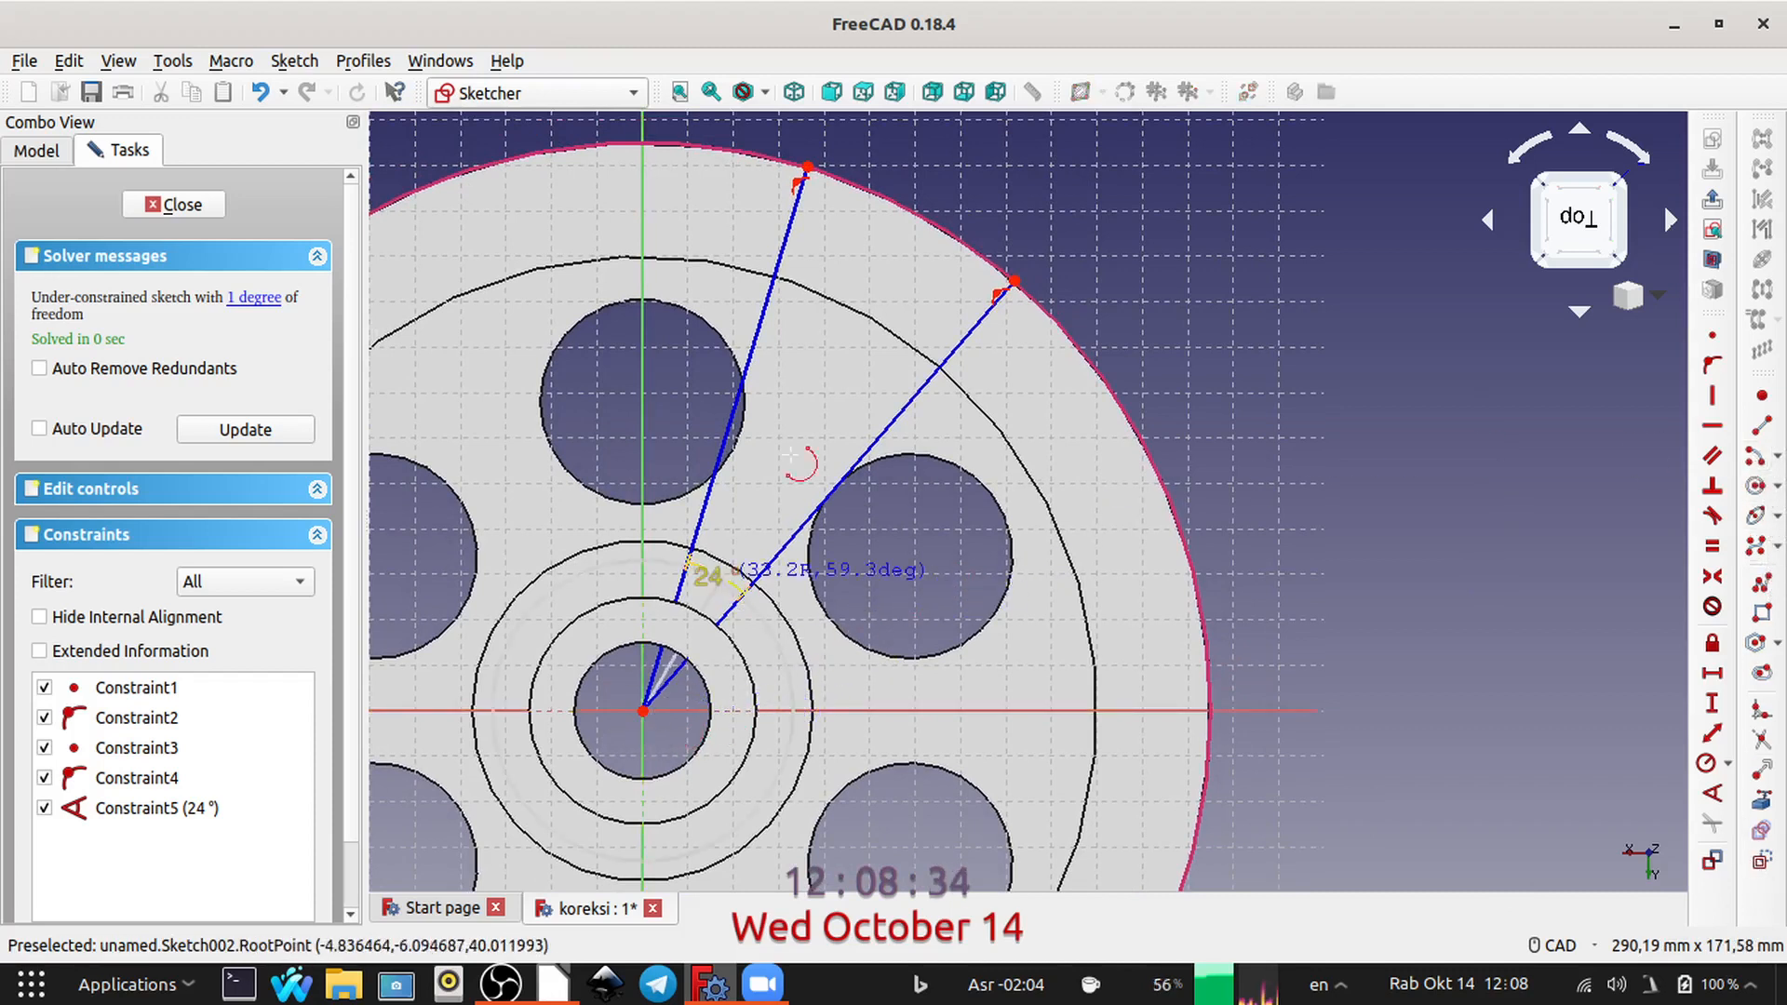
click(814, 241)
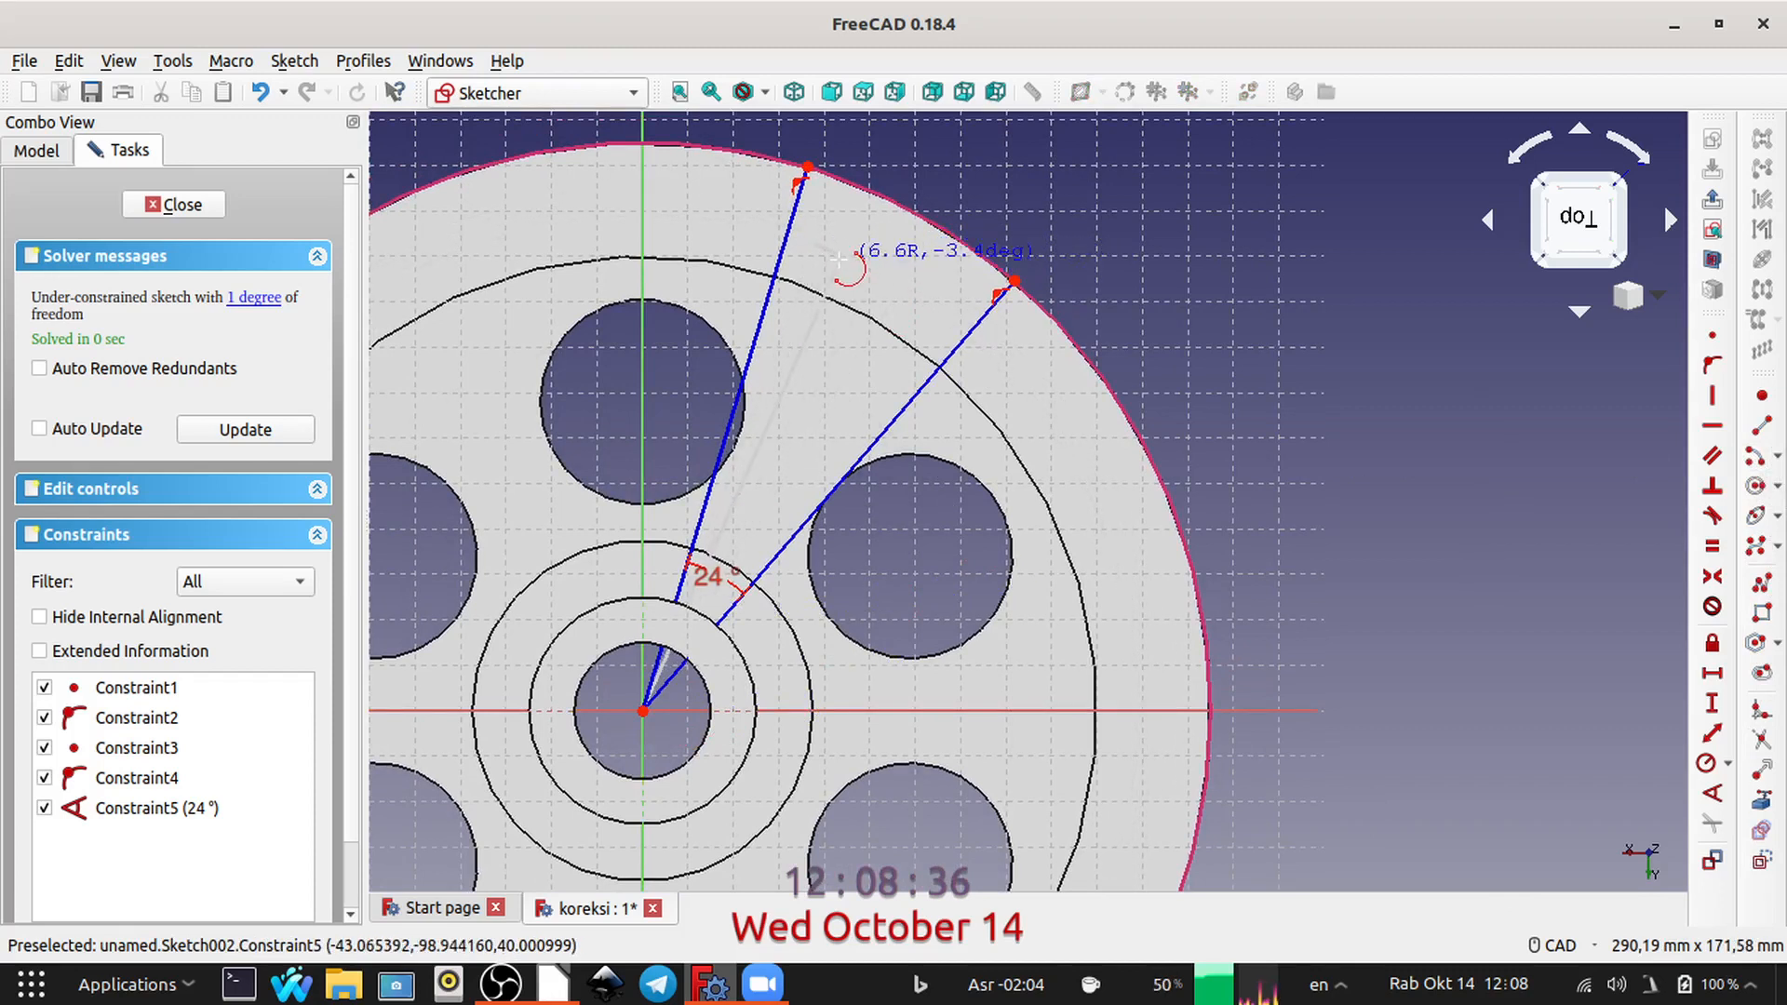
click(934, 308)
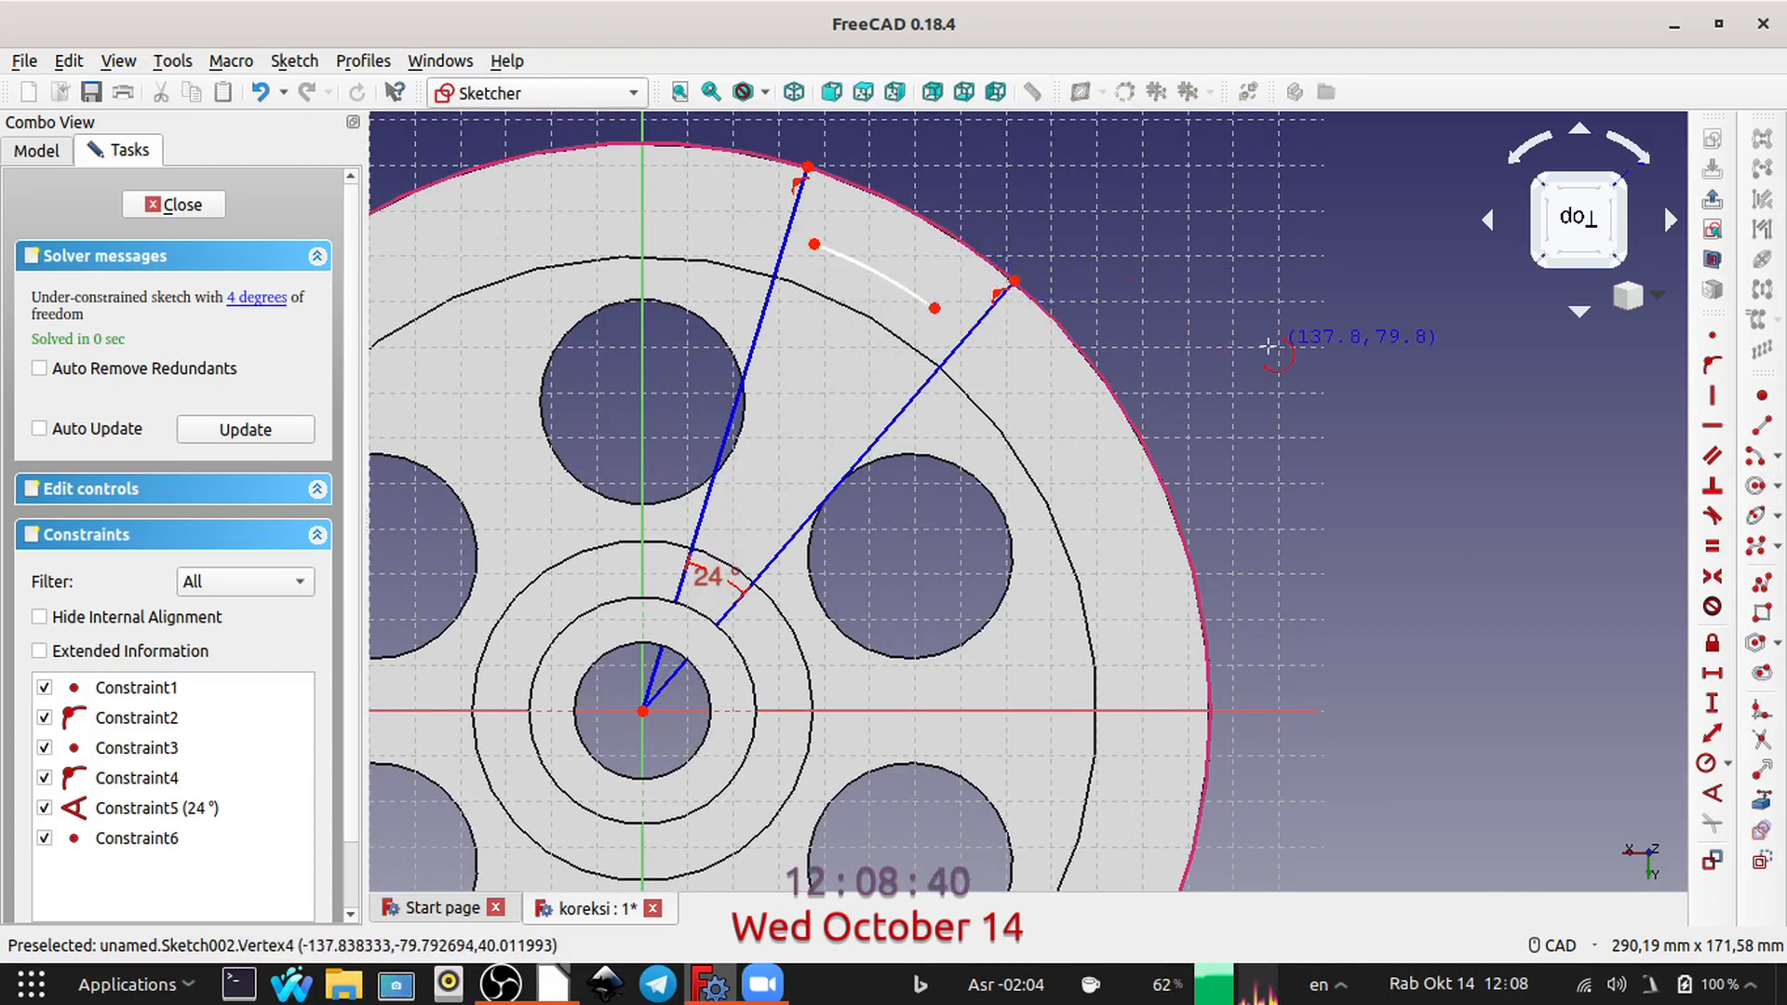
key(Escape)
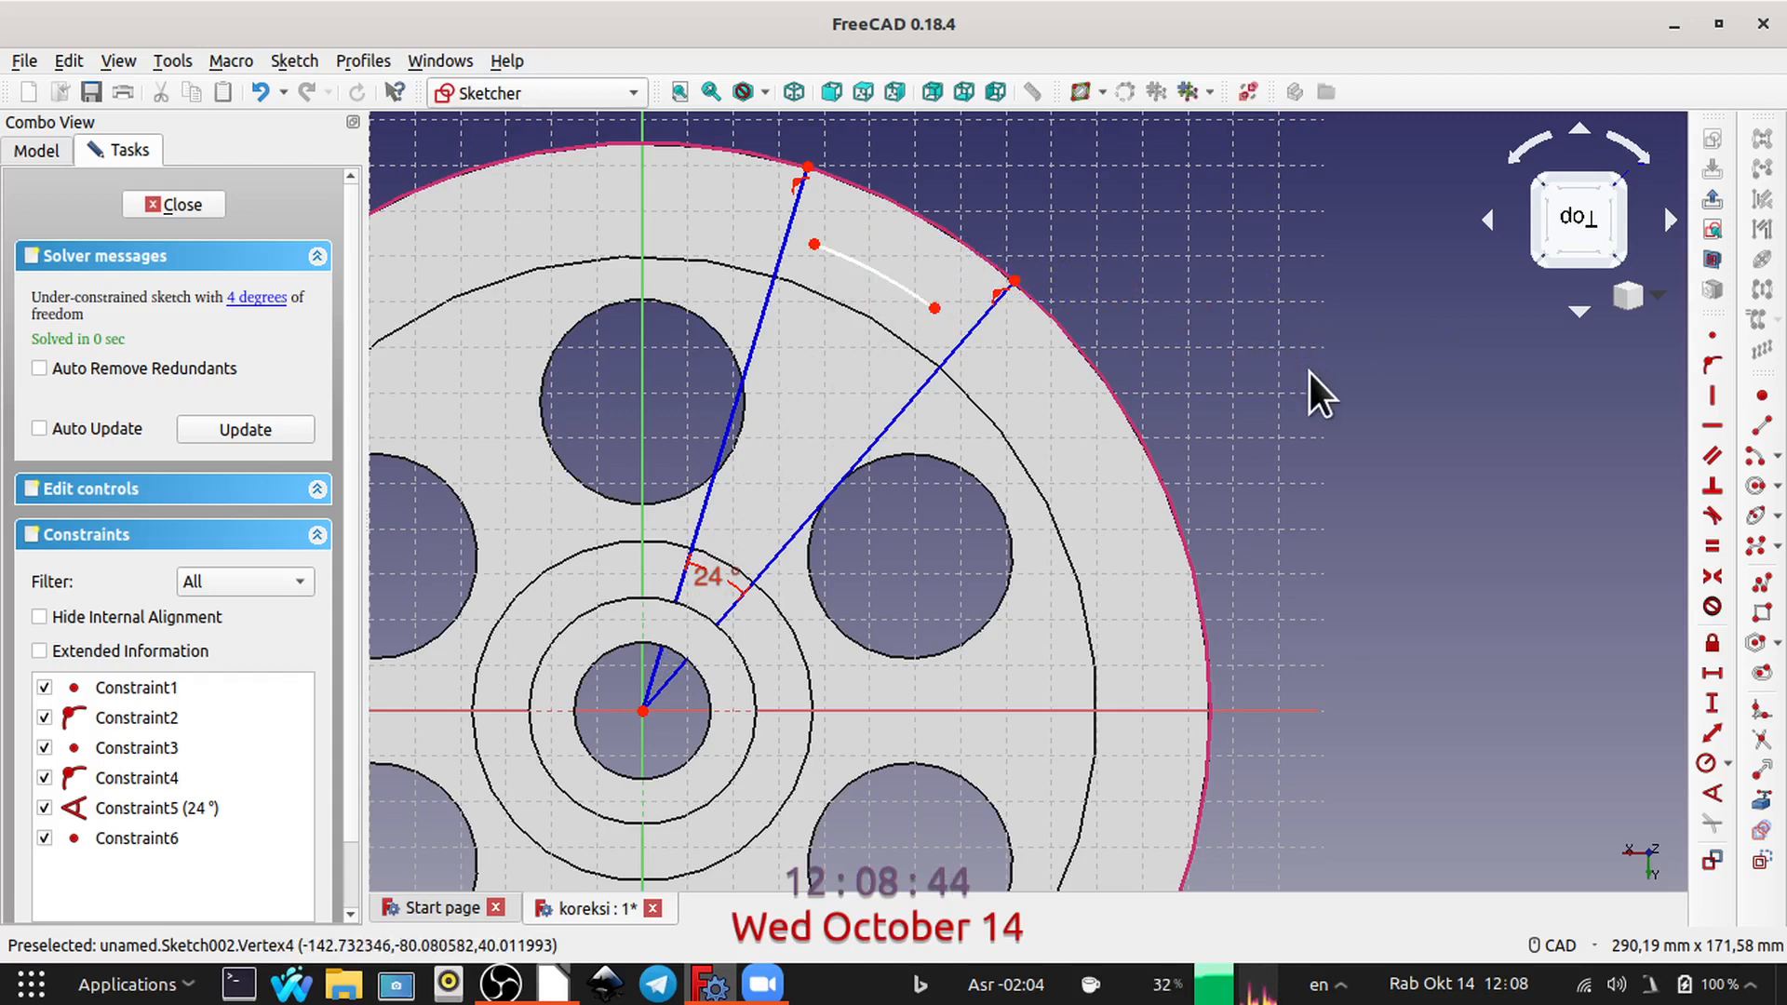
Step: Constrain the arc's radius to 109,41 mm and move its dimension label outside the wheel
click(909, 292)
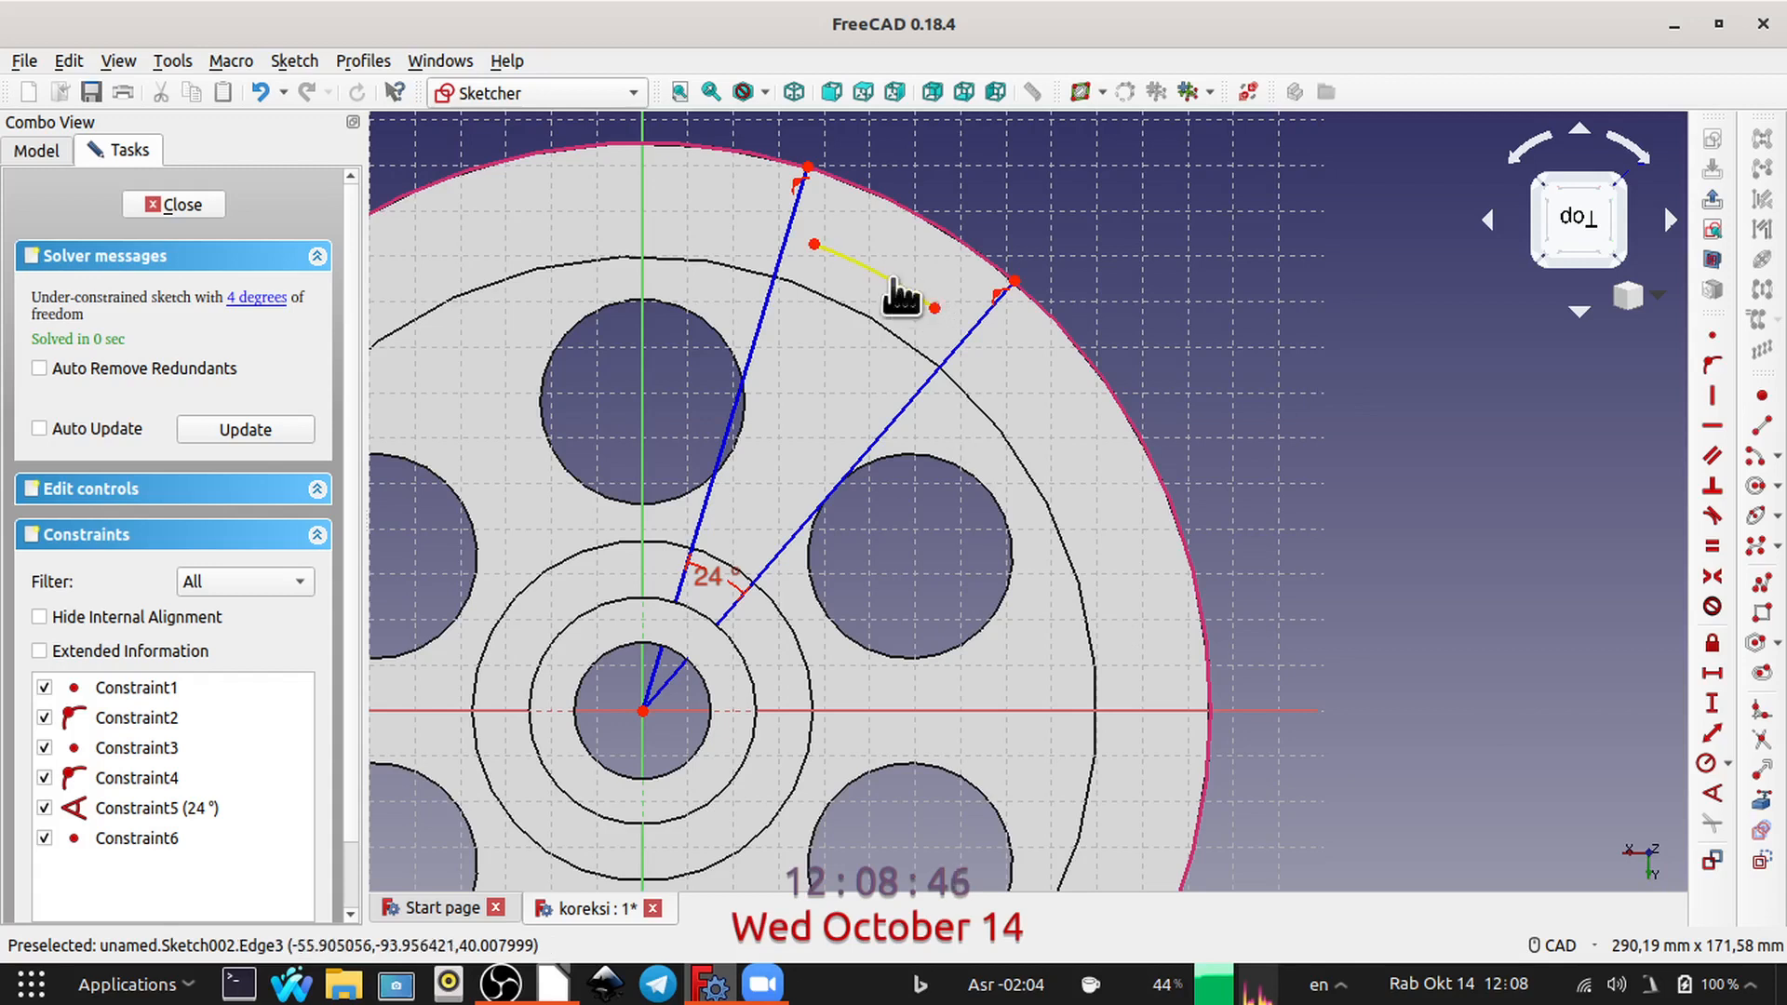
click(1701, 760)
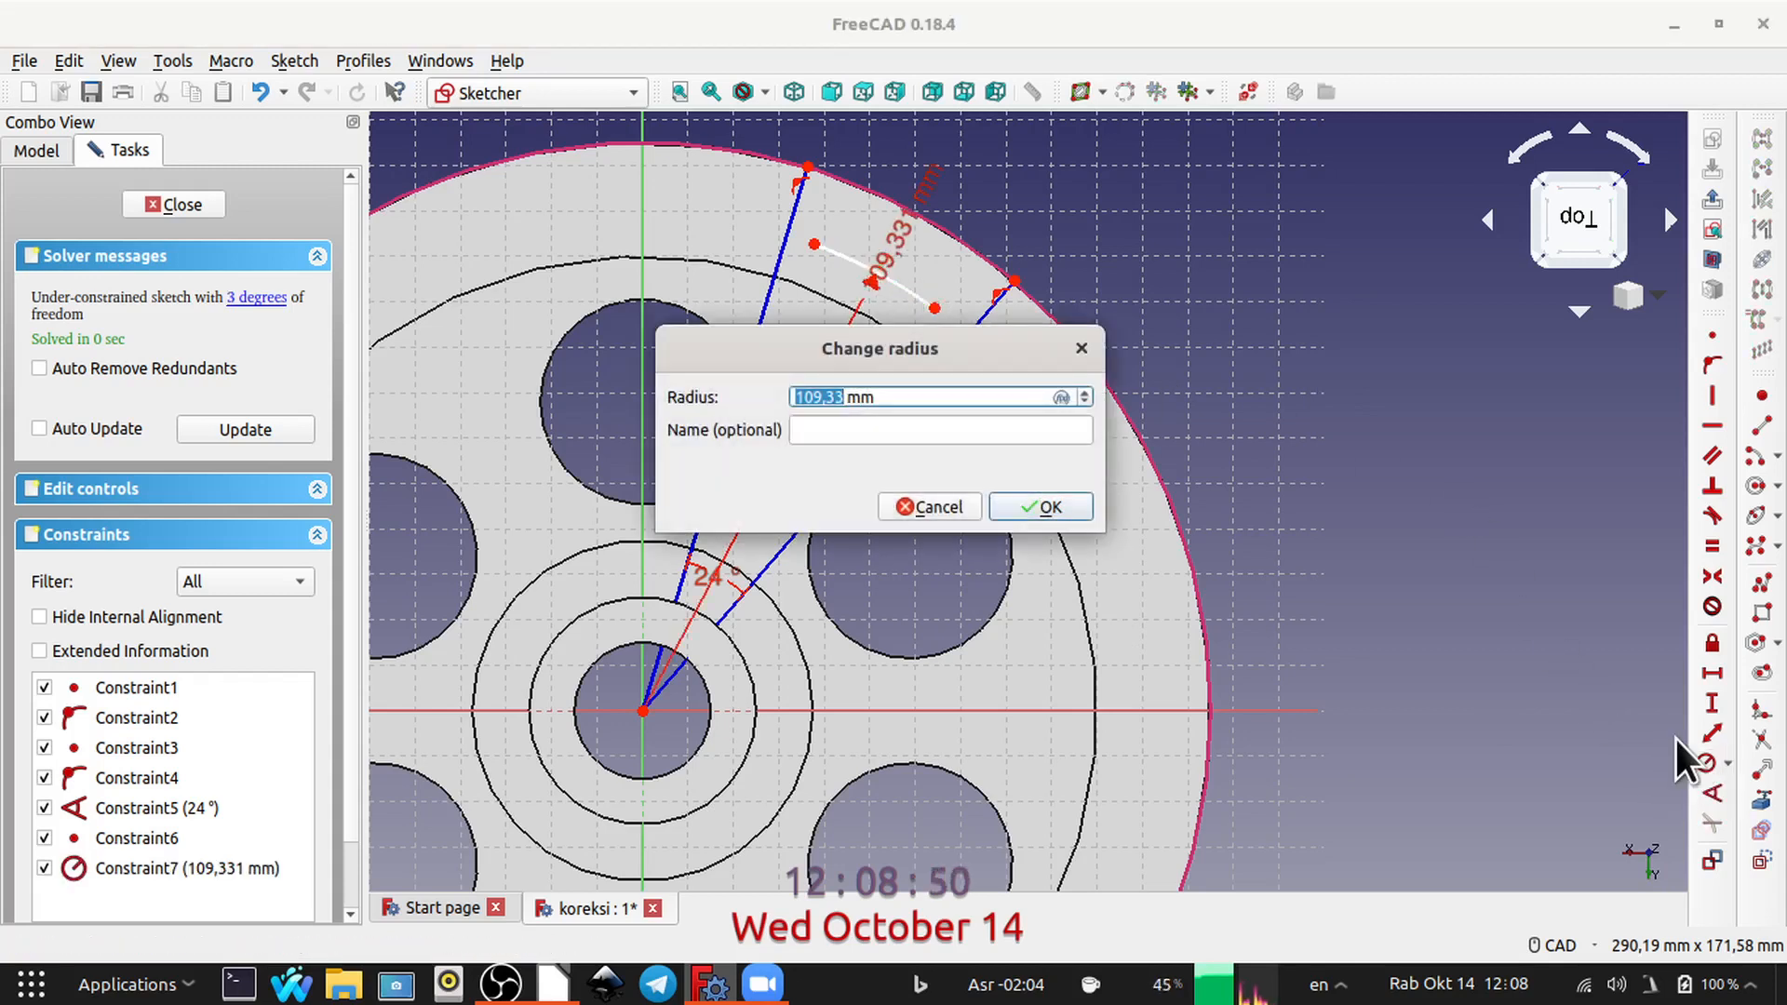
text(109)
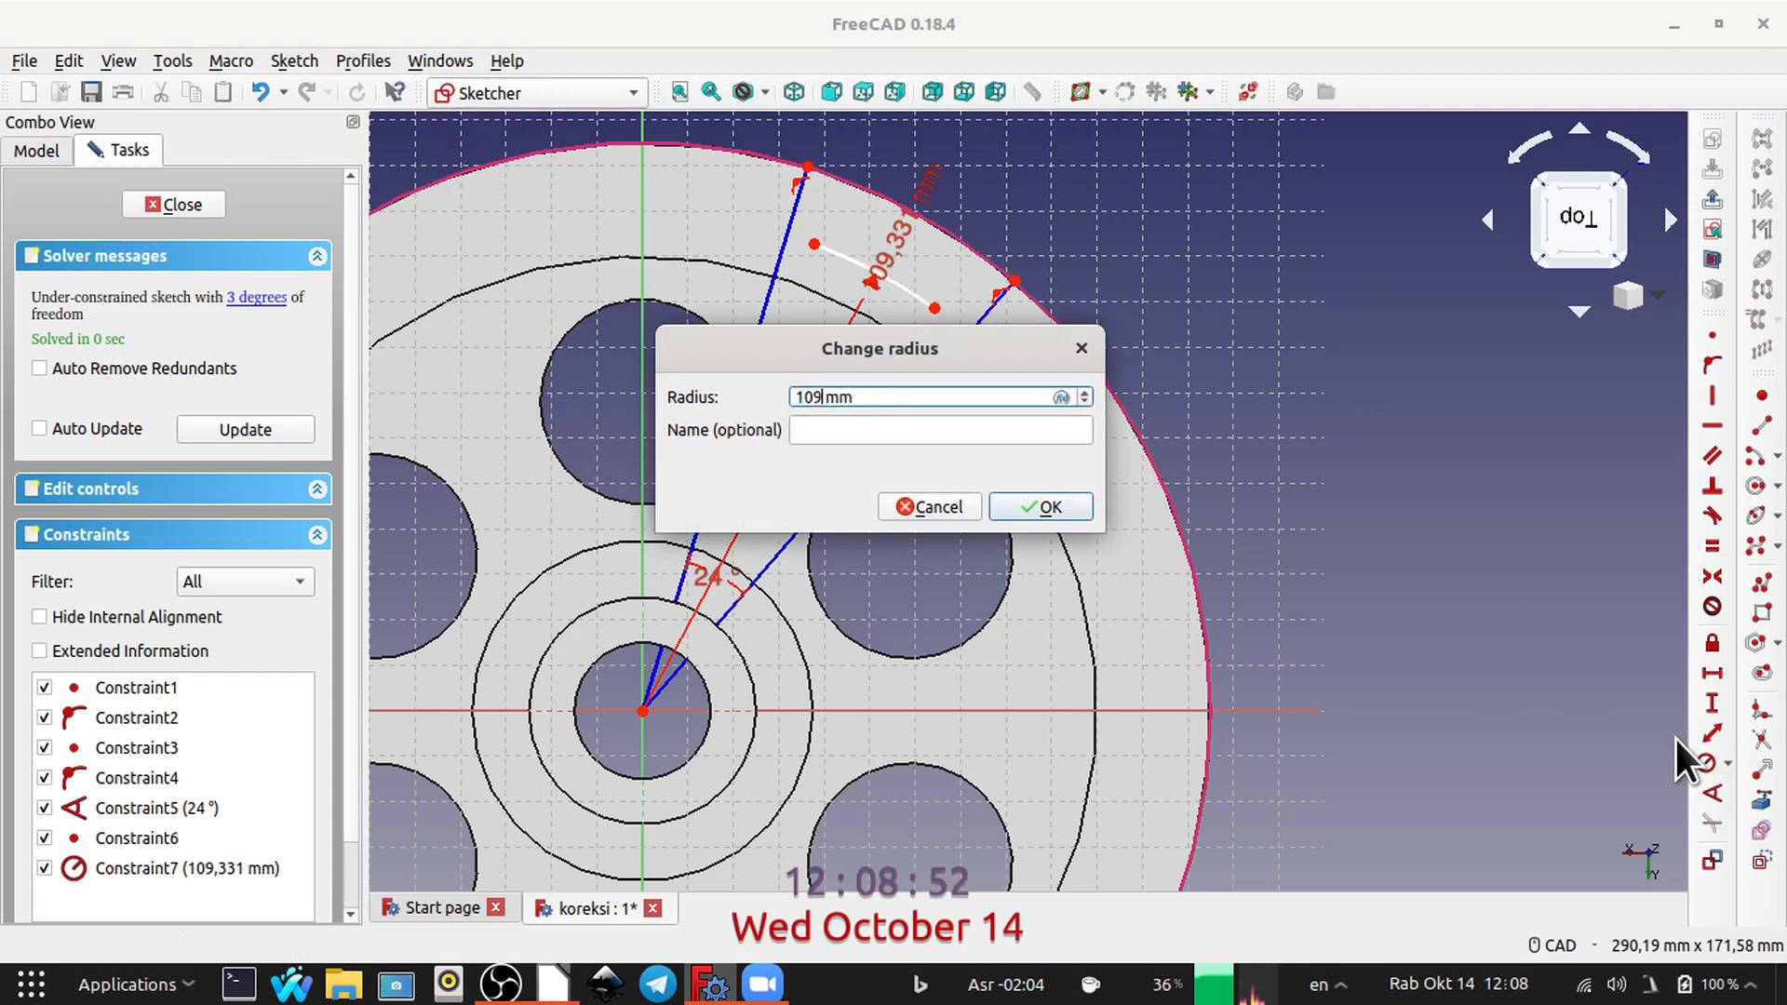
text(,41)
key(Return)
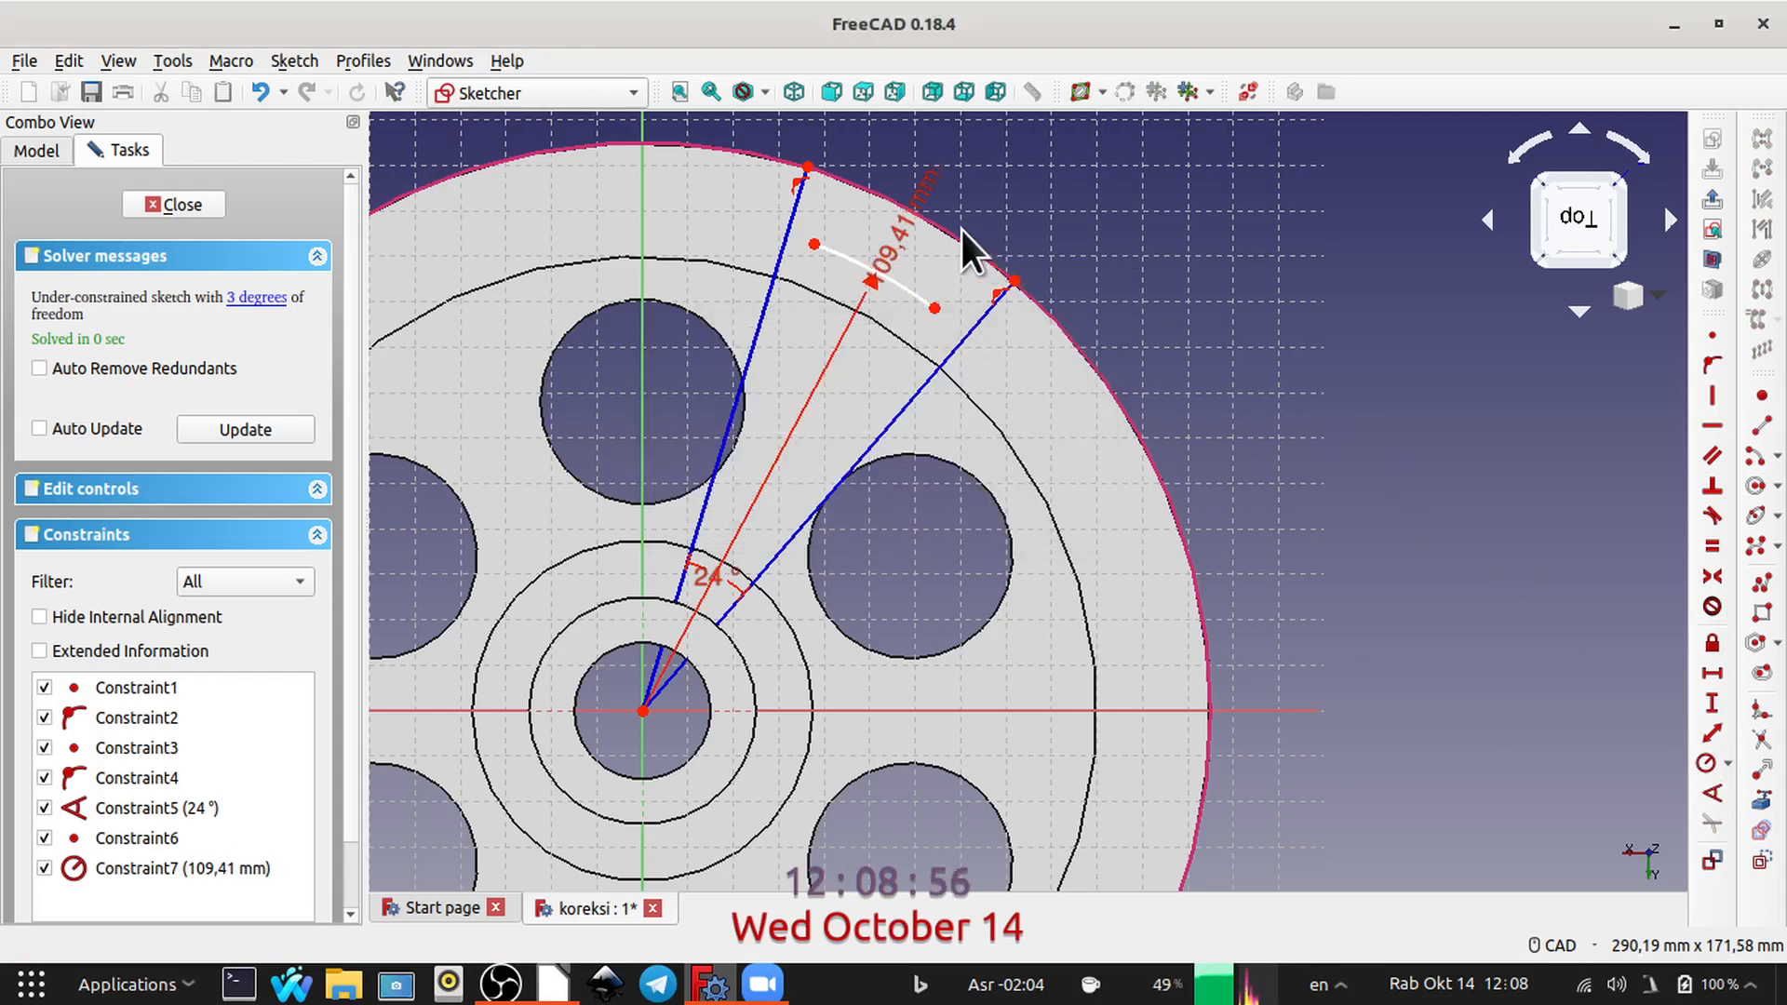
drag(925, 208, 1354, 570)
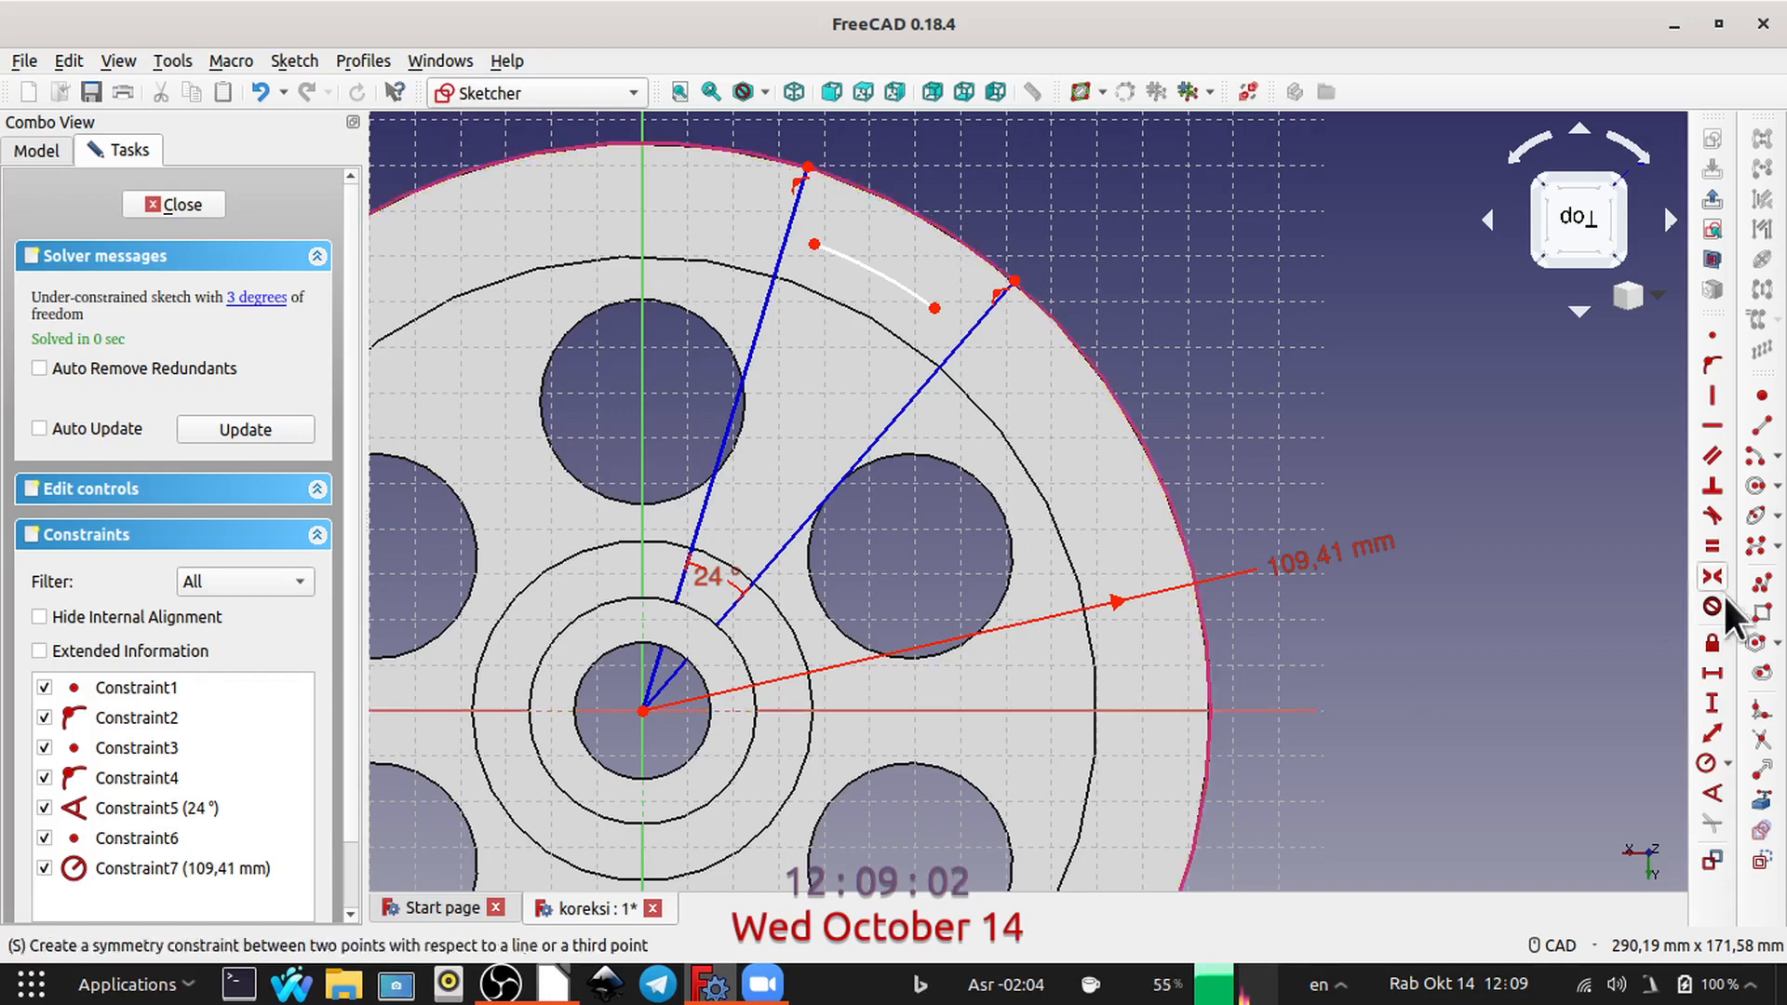
Step: Draw a second origin-centred arc of about 124 mm radius between the radial lines, starting on the outer circle
click(1755, 485)
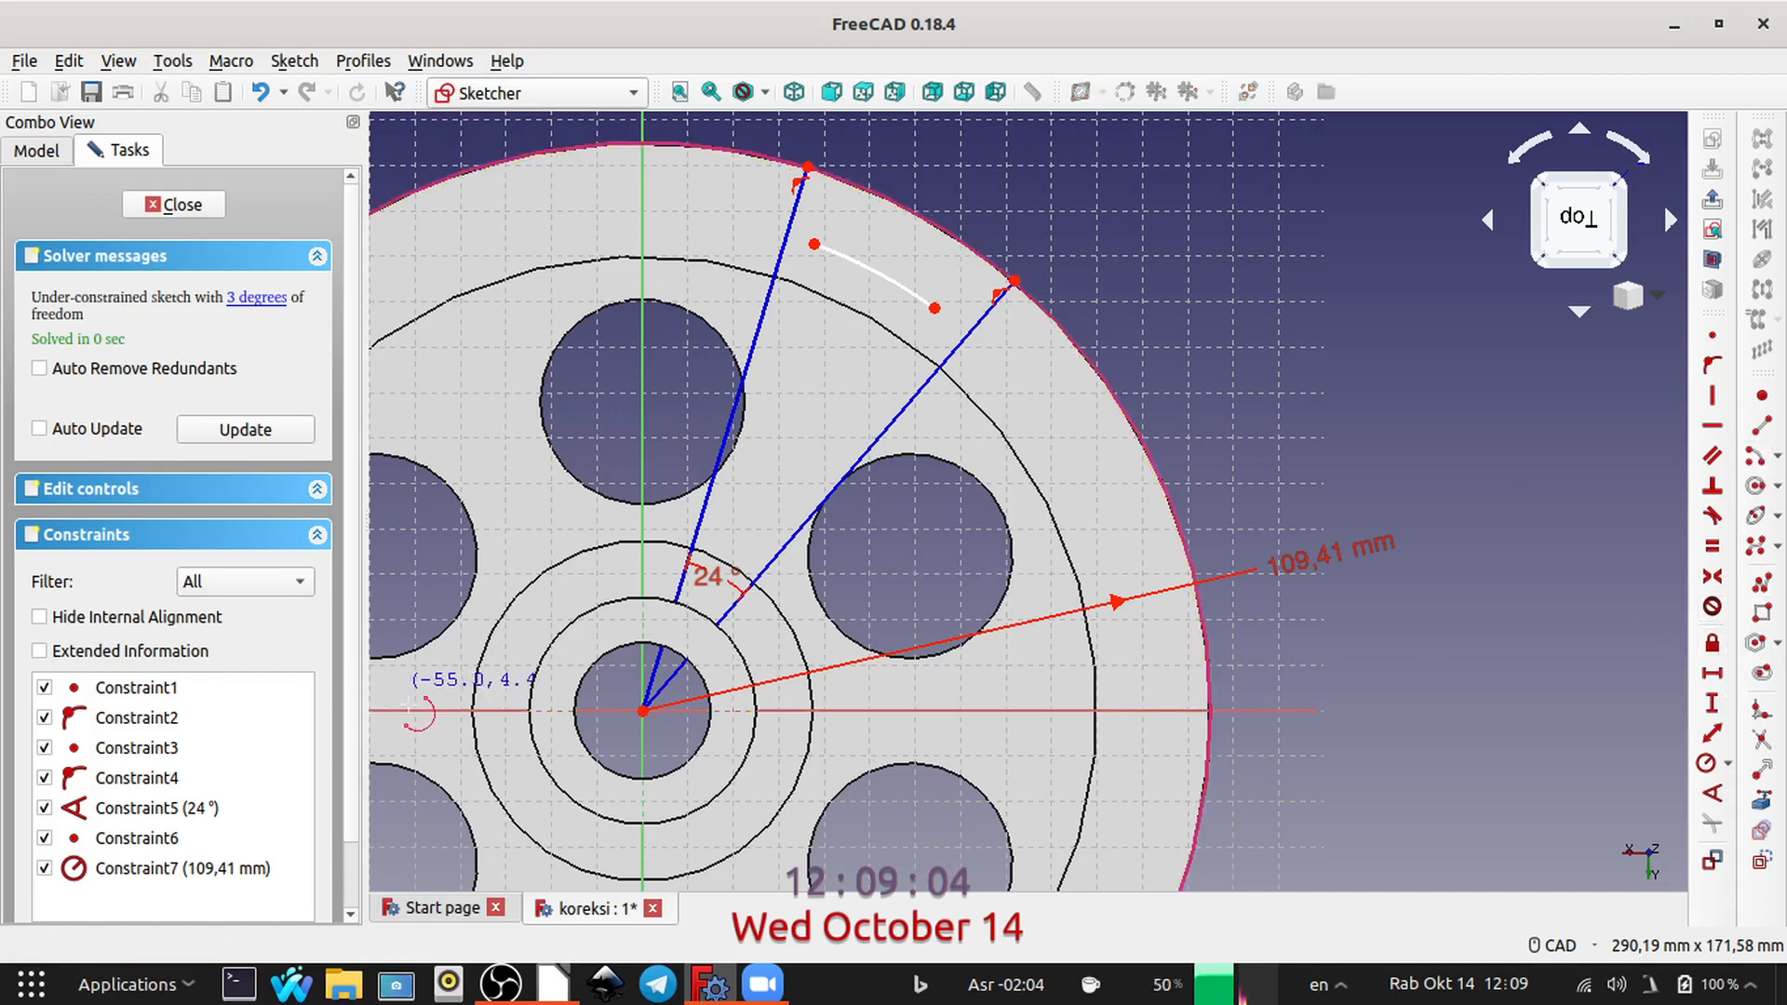
click(642, 711)
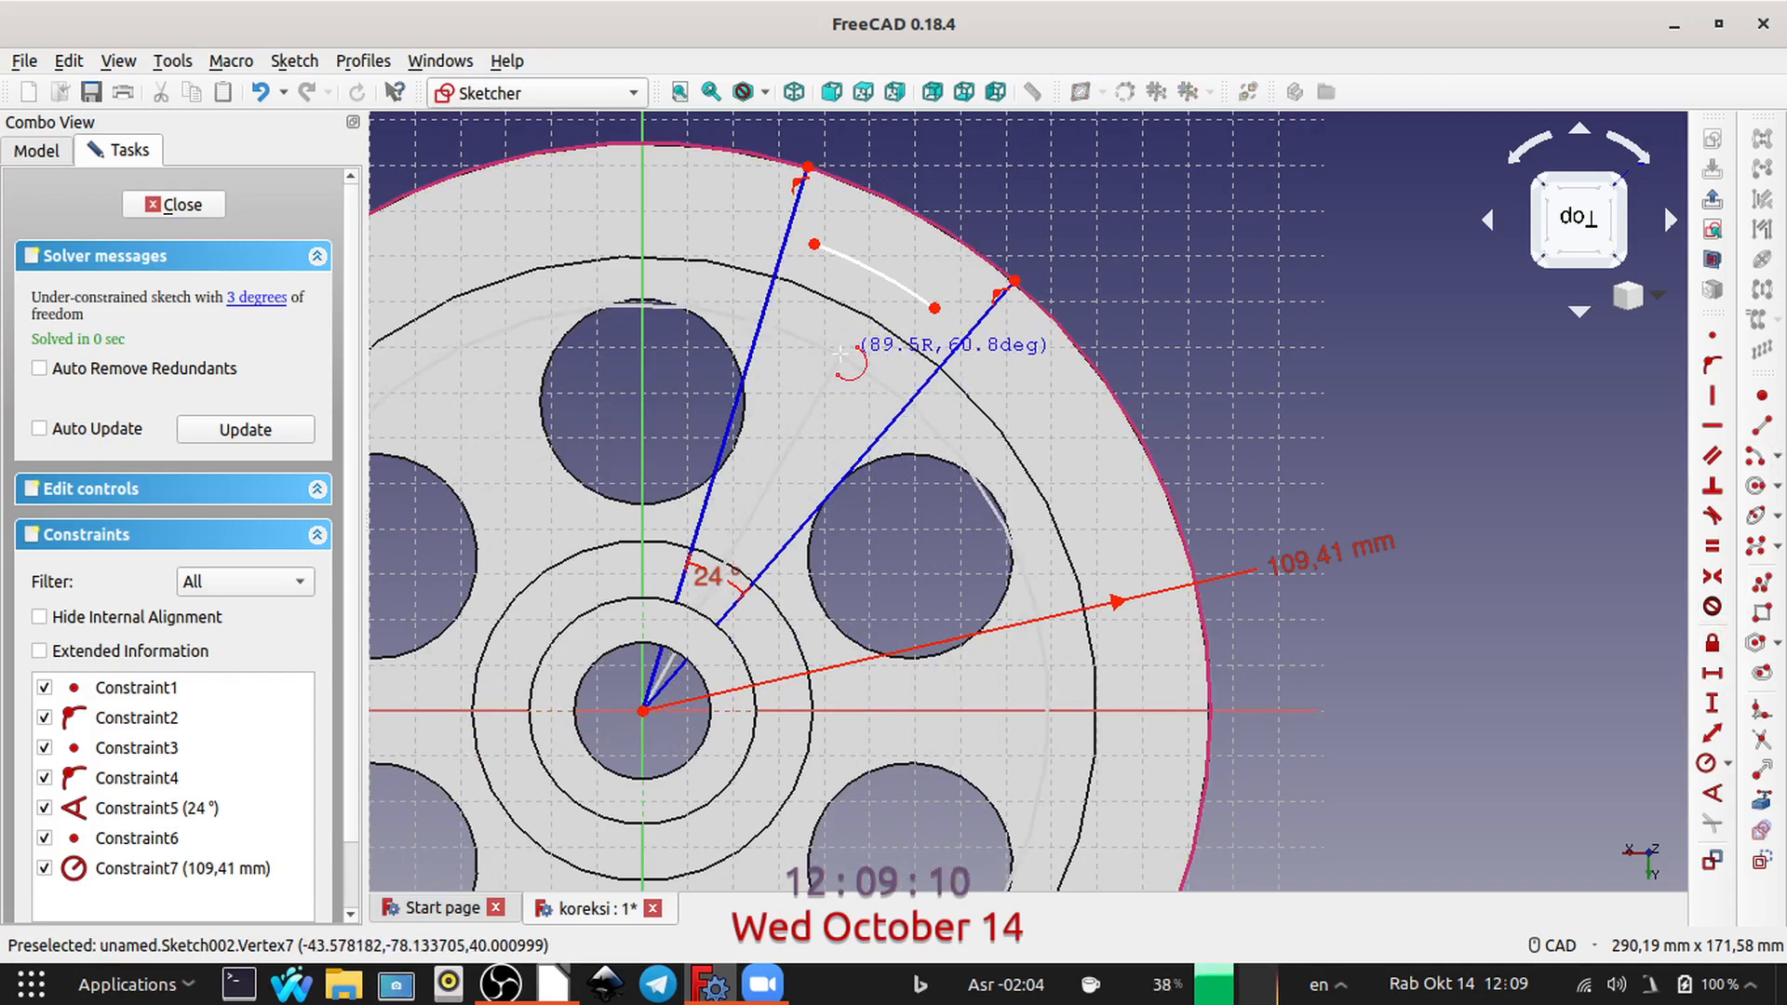
click(857, 184)
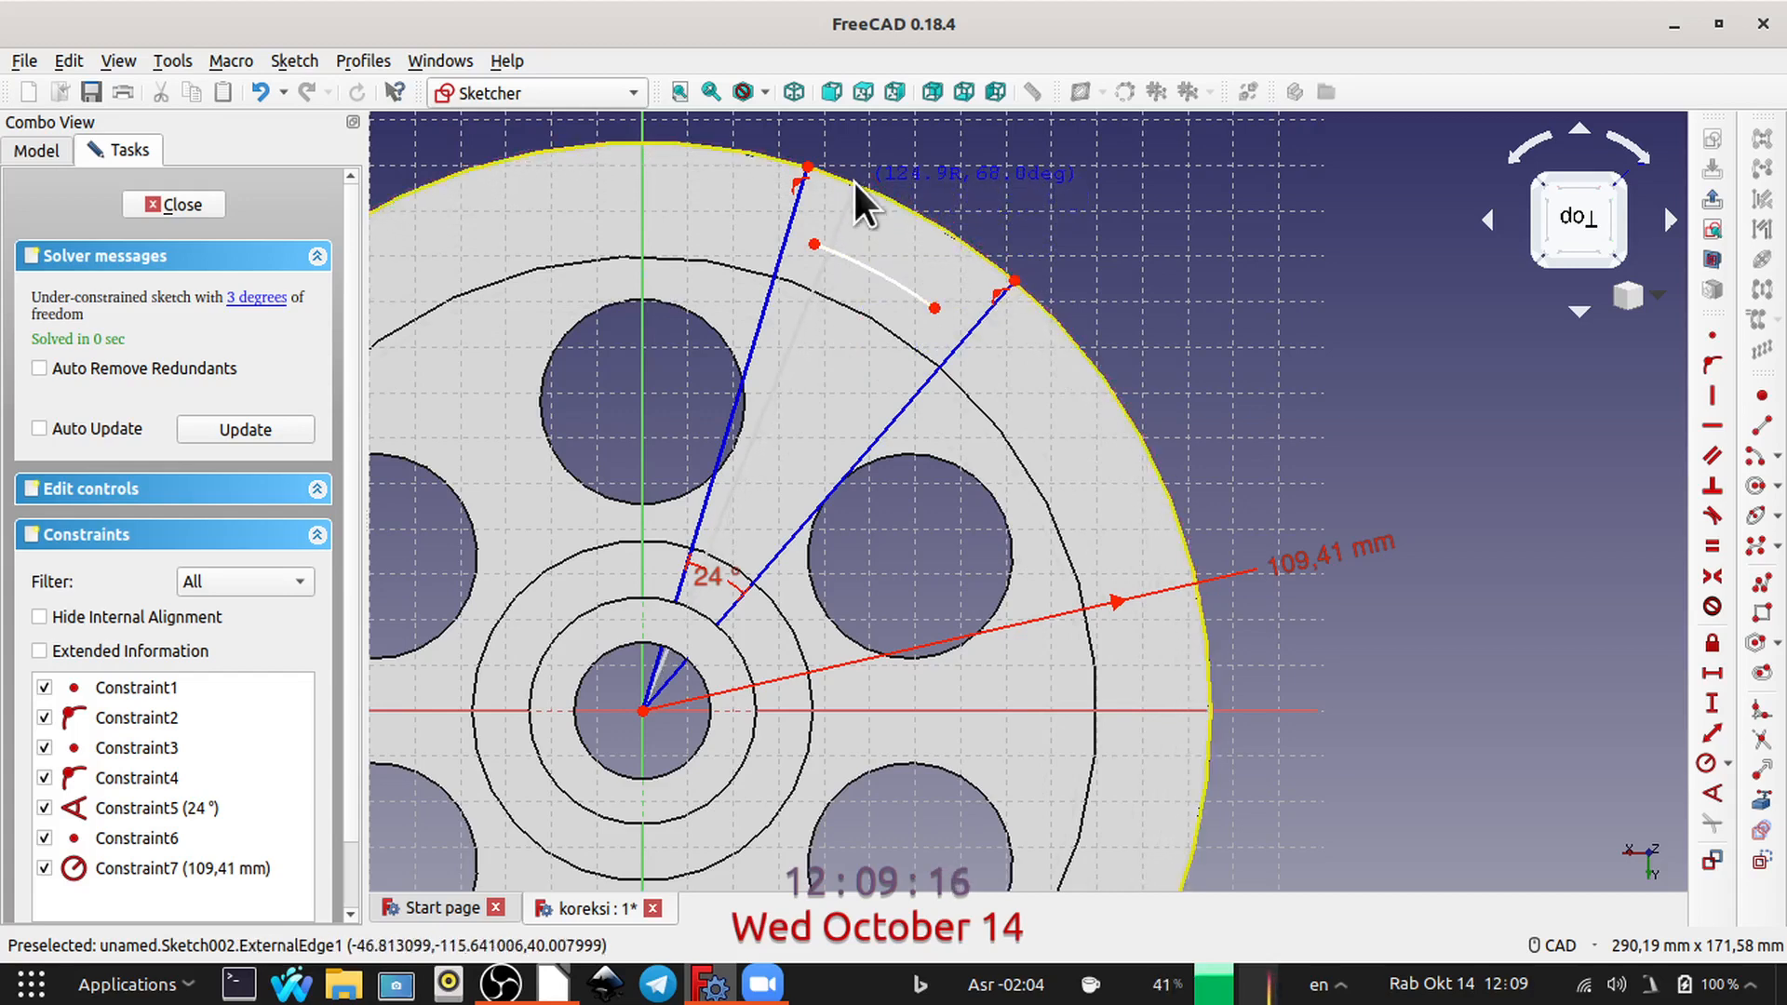
click(1014, 225)
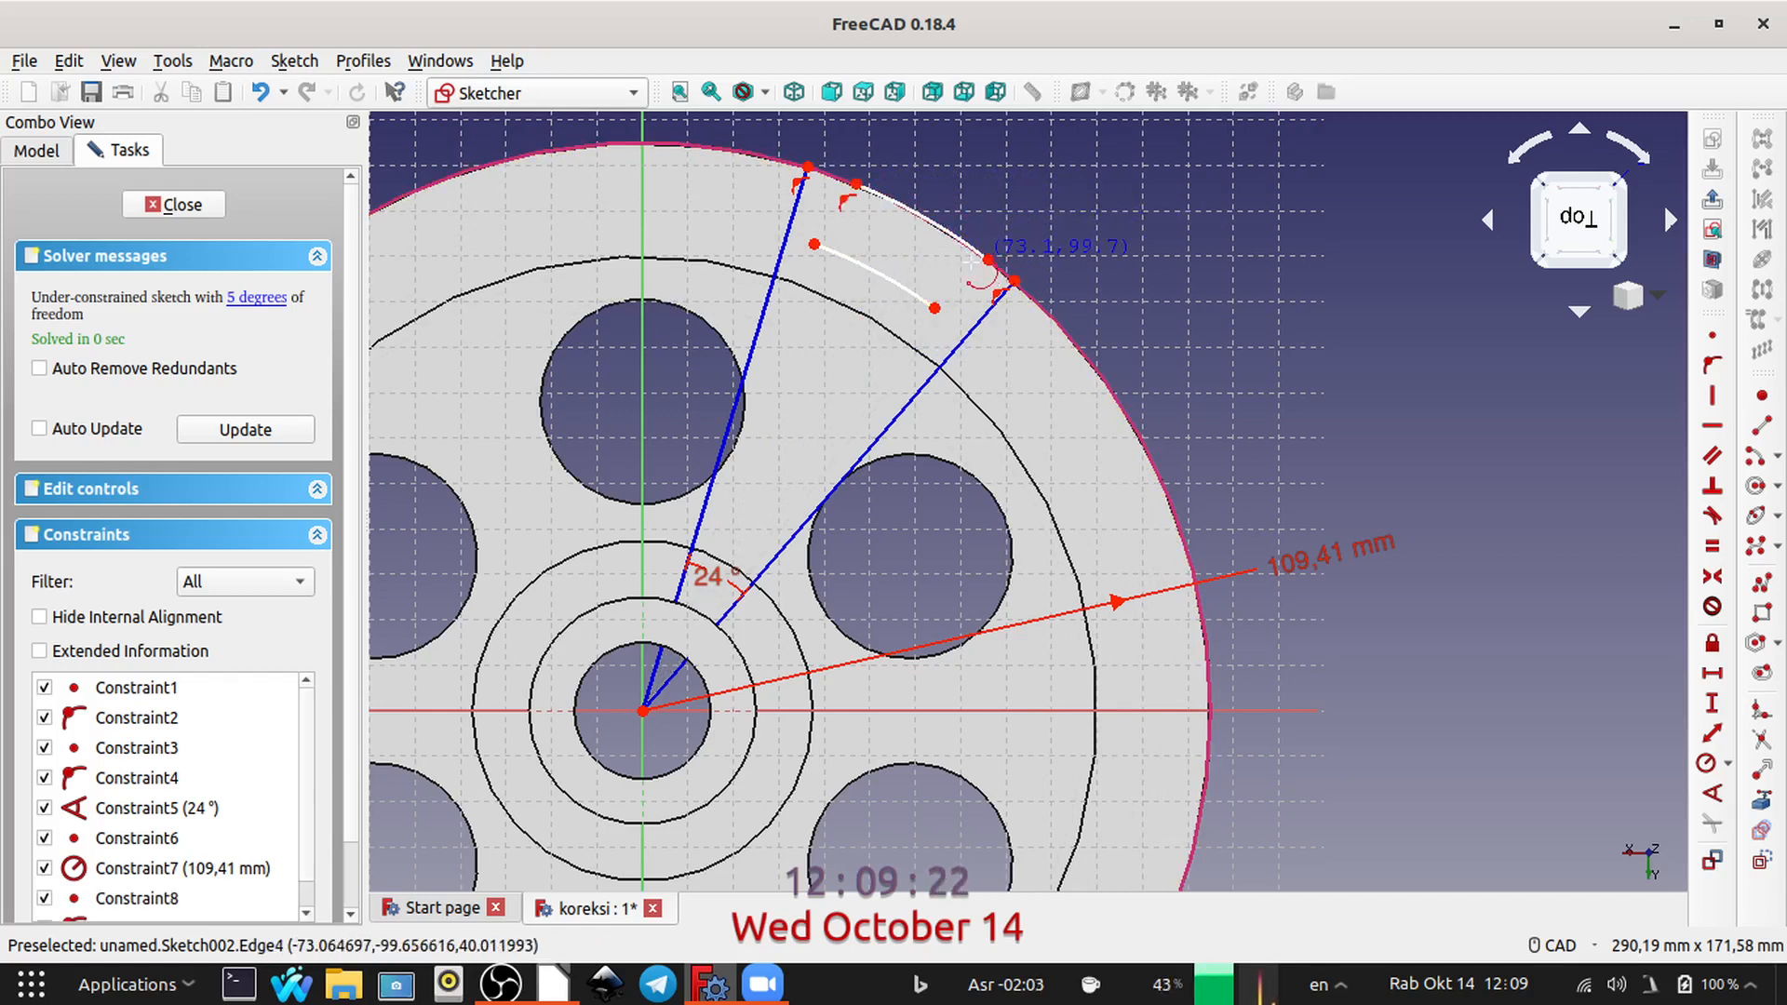
right_click(1169, 235)
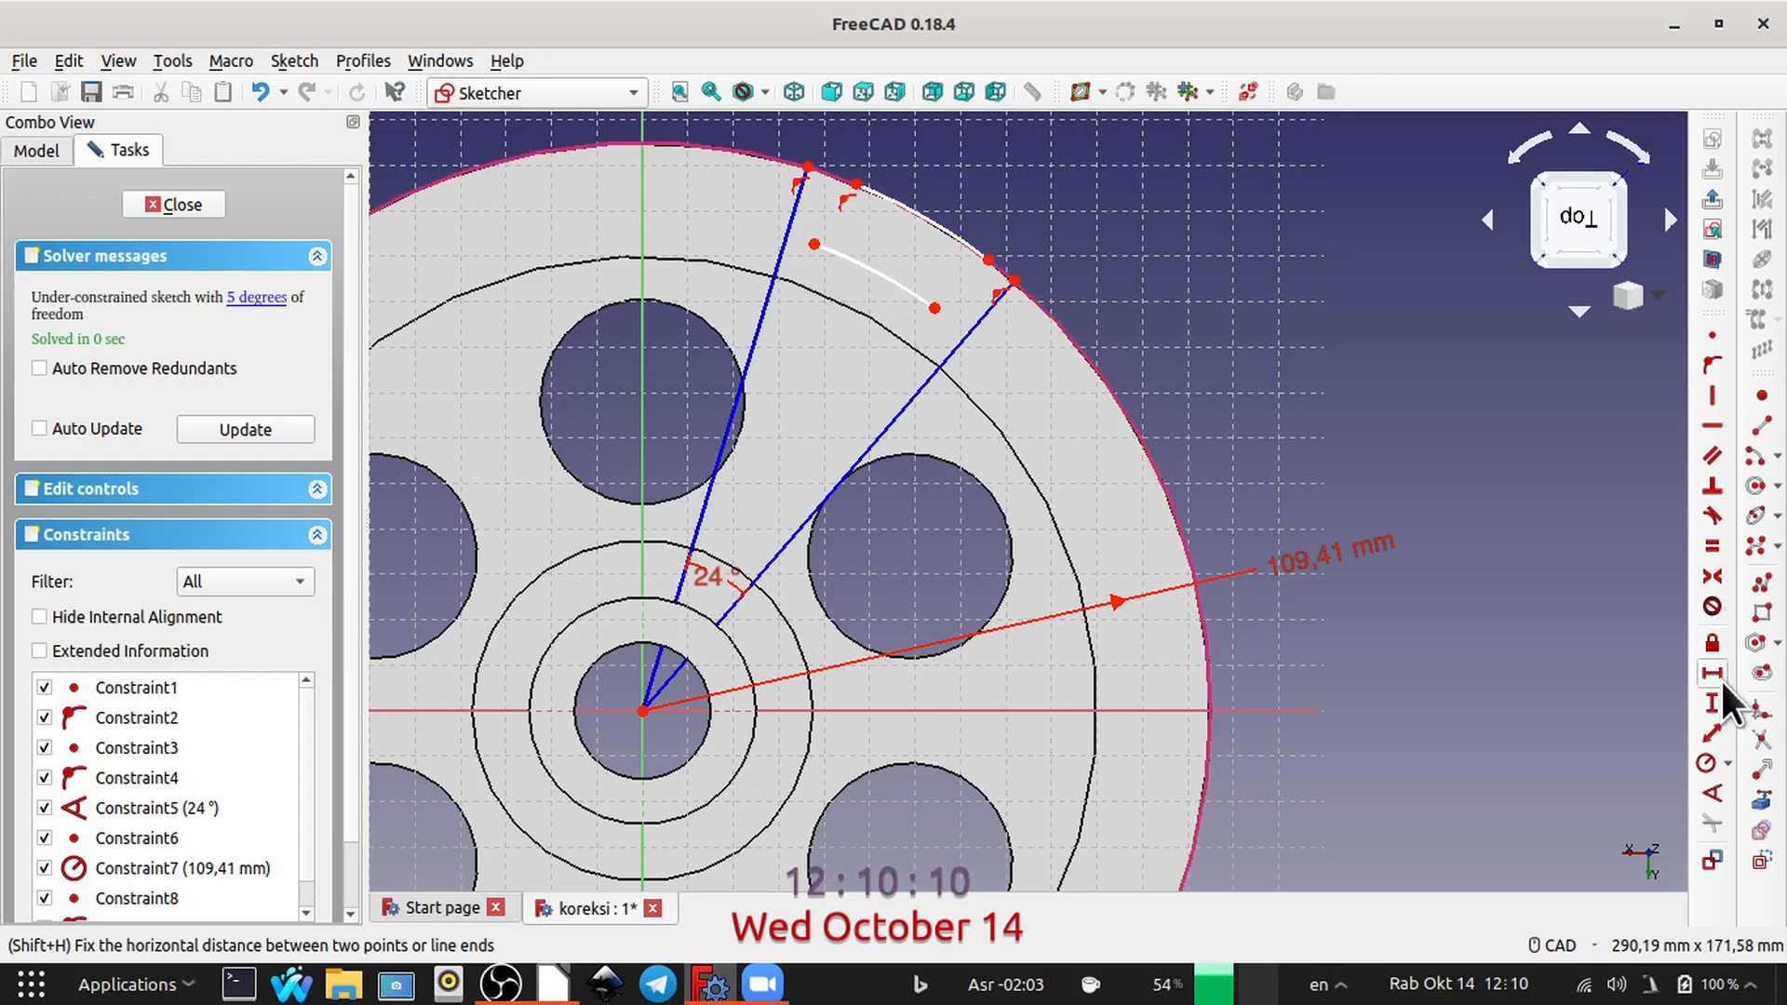
Step: Connect the matching ends of the inner and outer arcs with two short lines to close the profile
click(1763, 428)
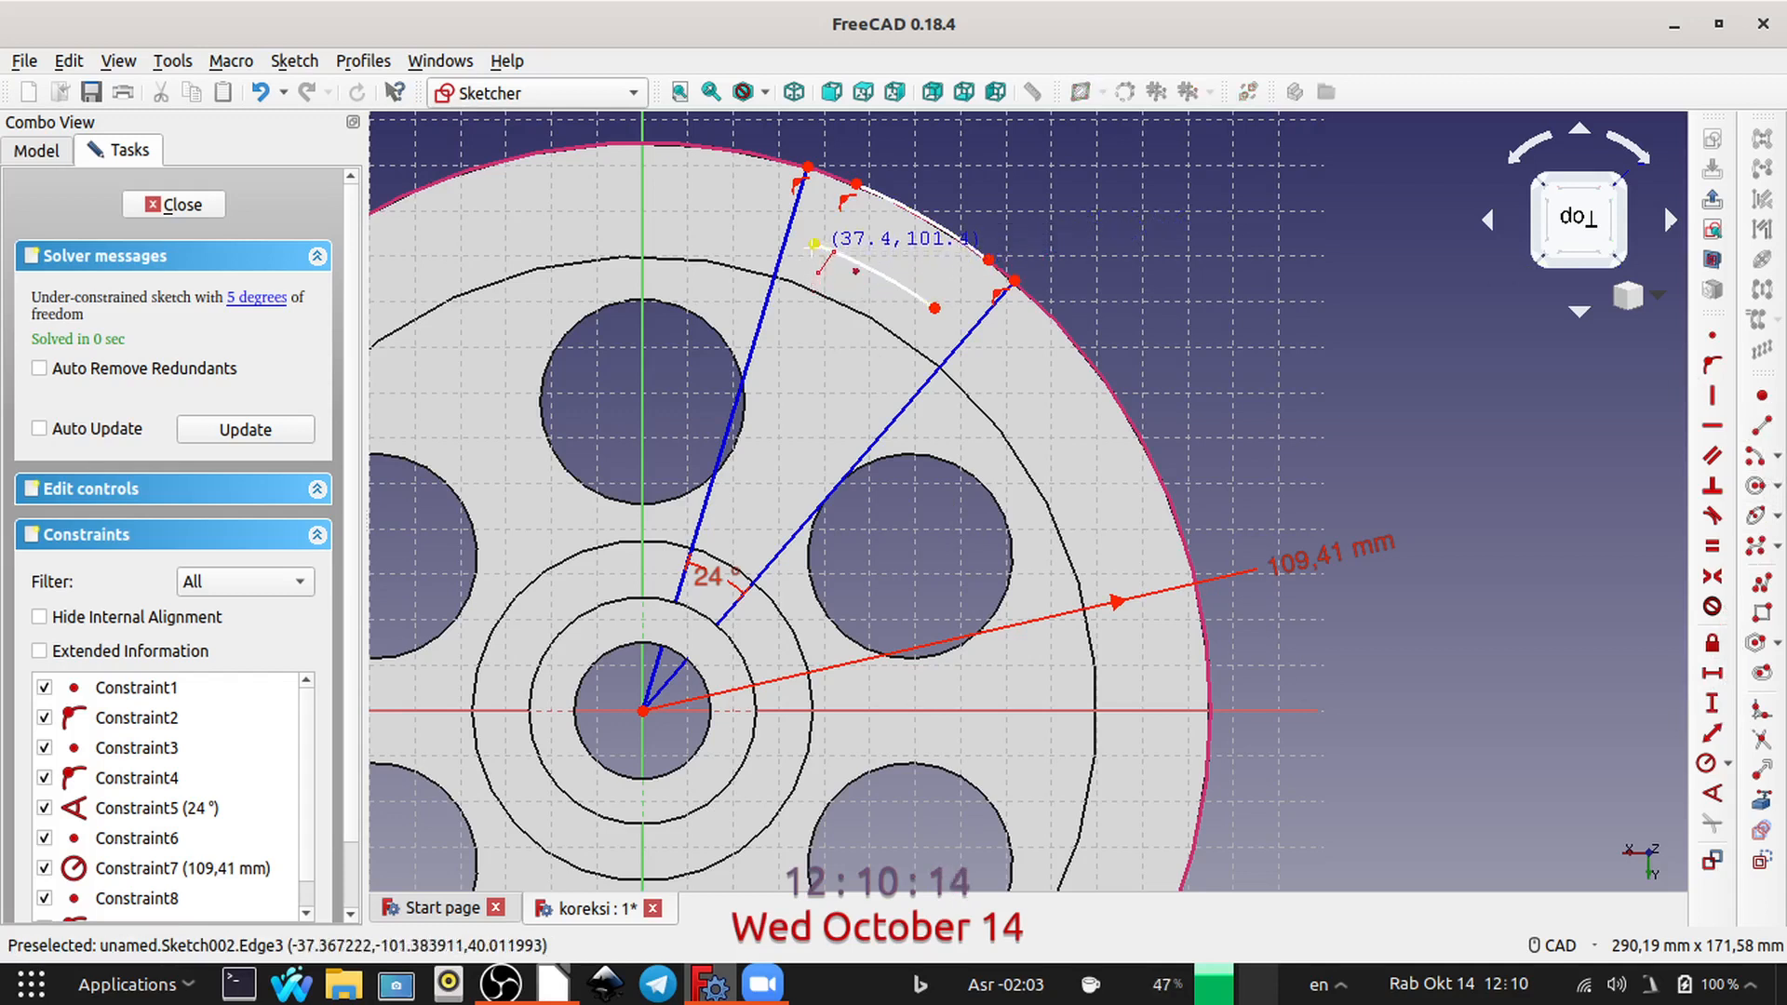
click(815, 244)
click(855, 184)
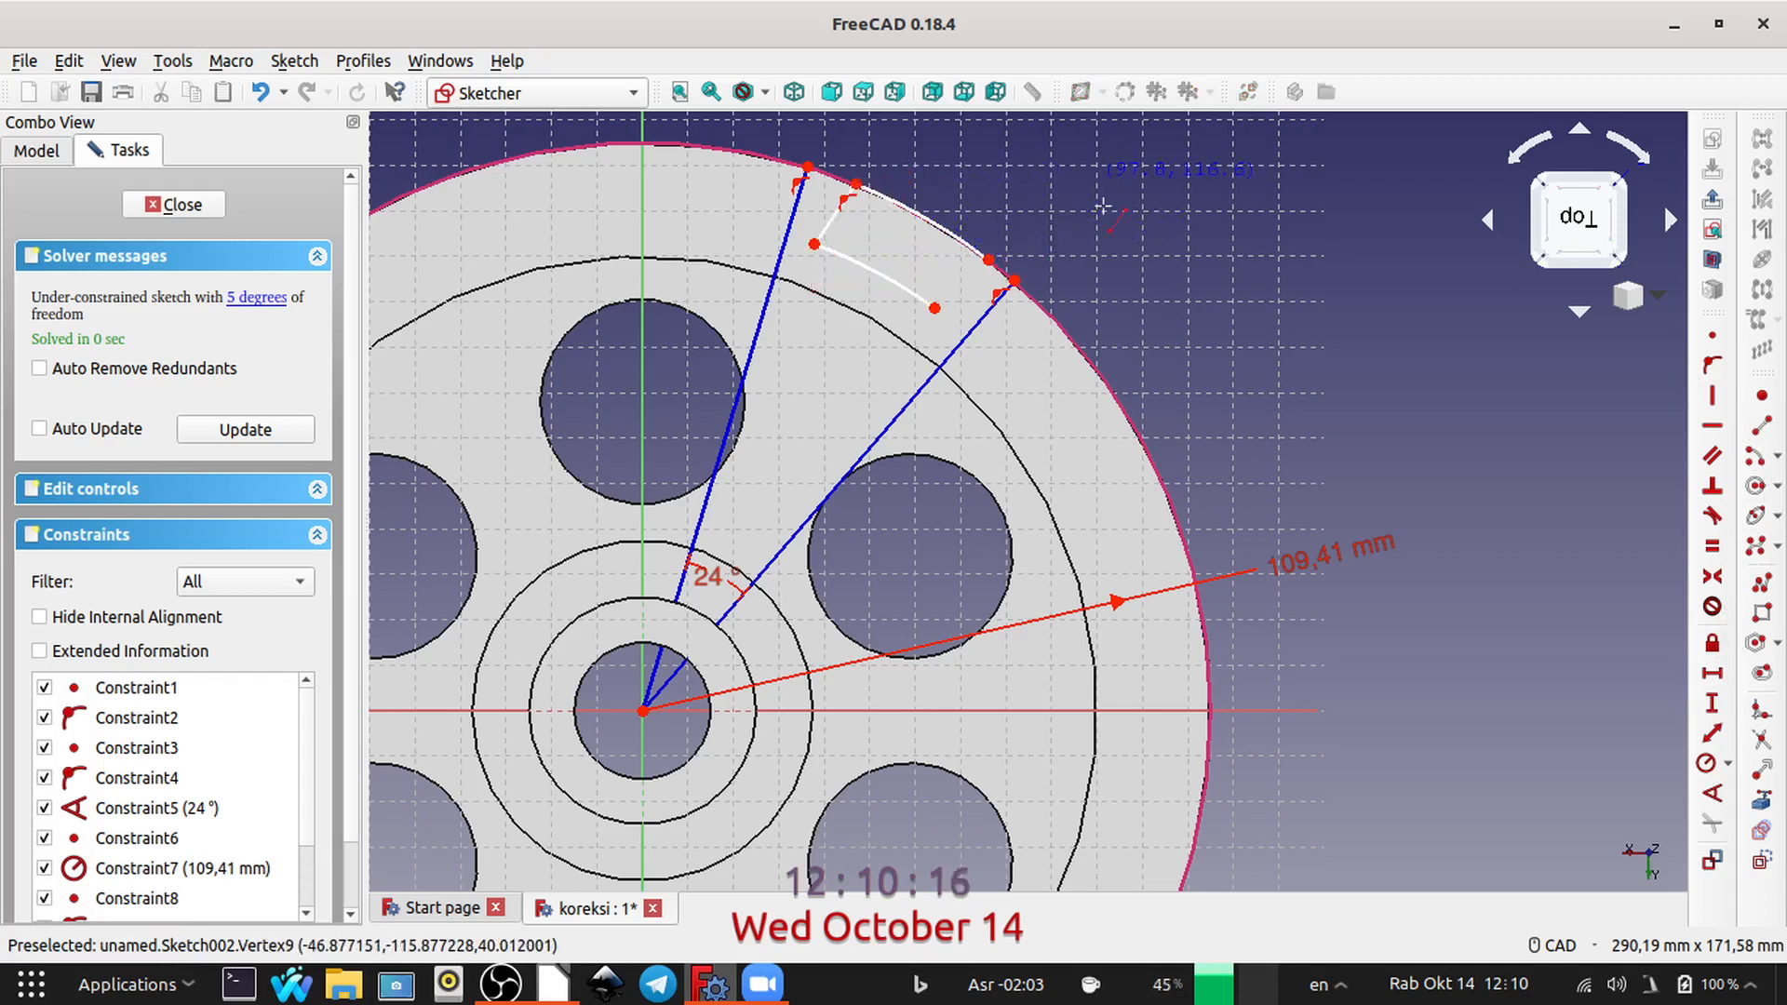
click(935, 307)
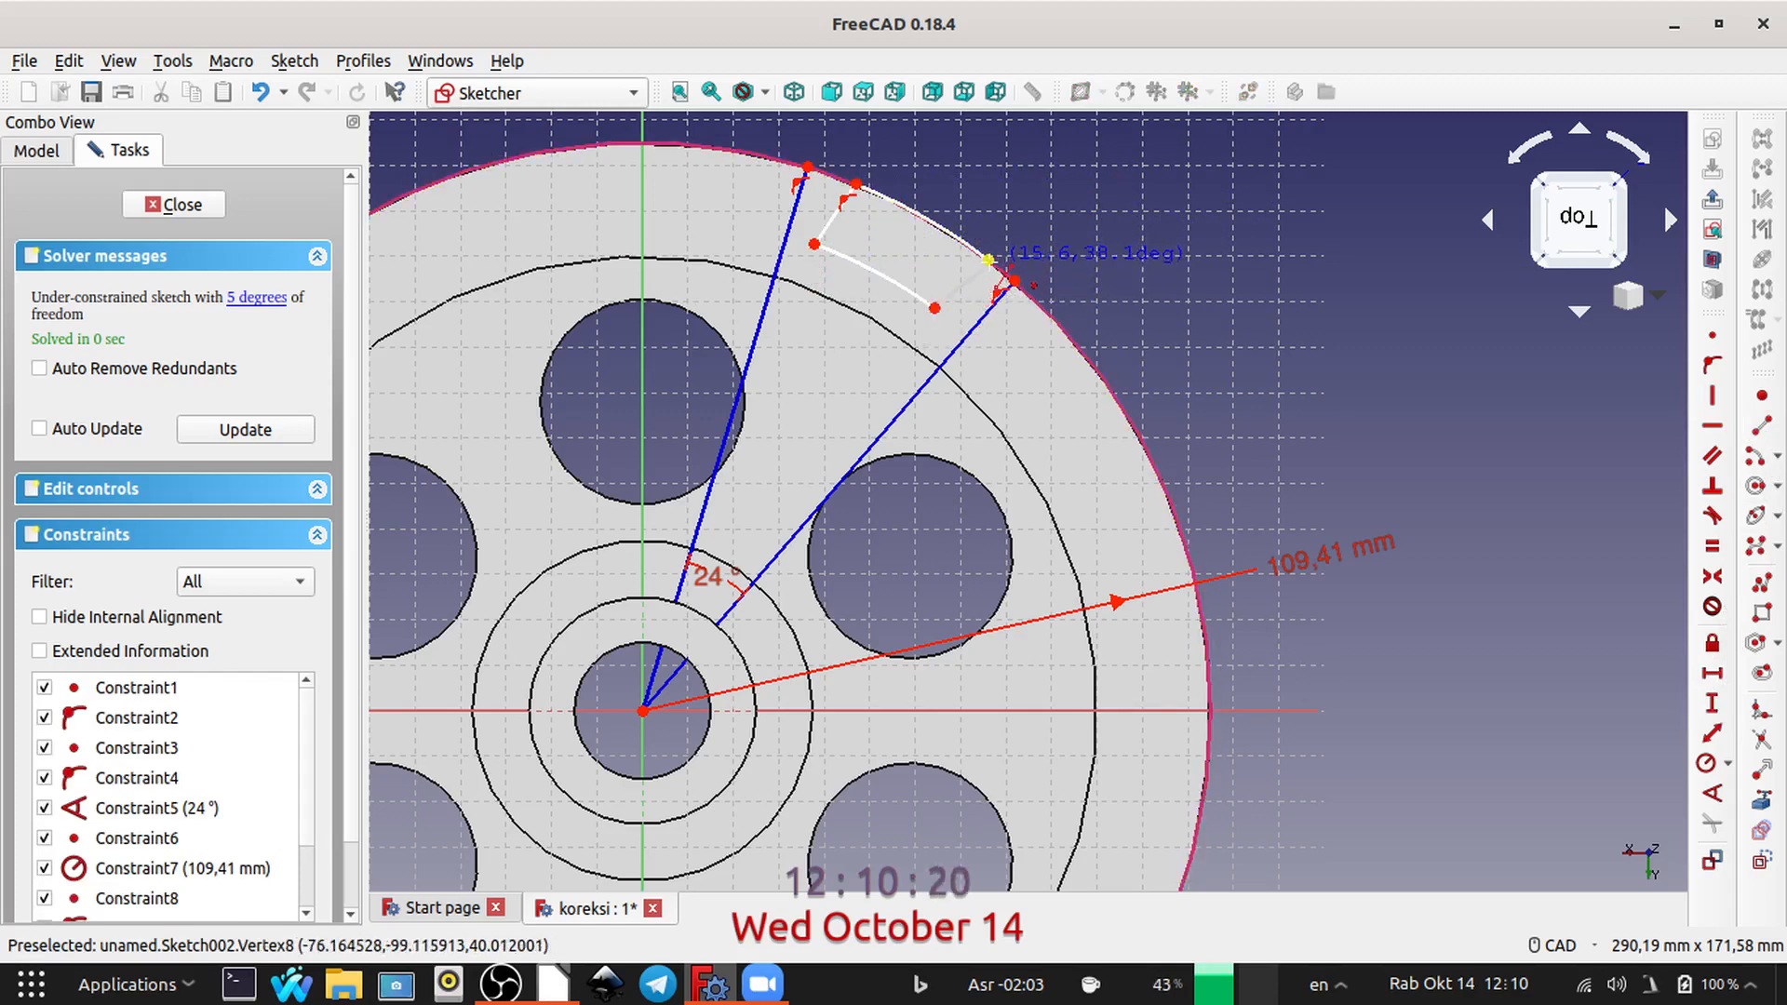
click(989, 258)
right_click(1274, 248)
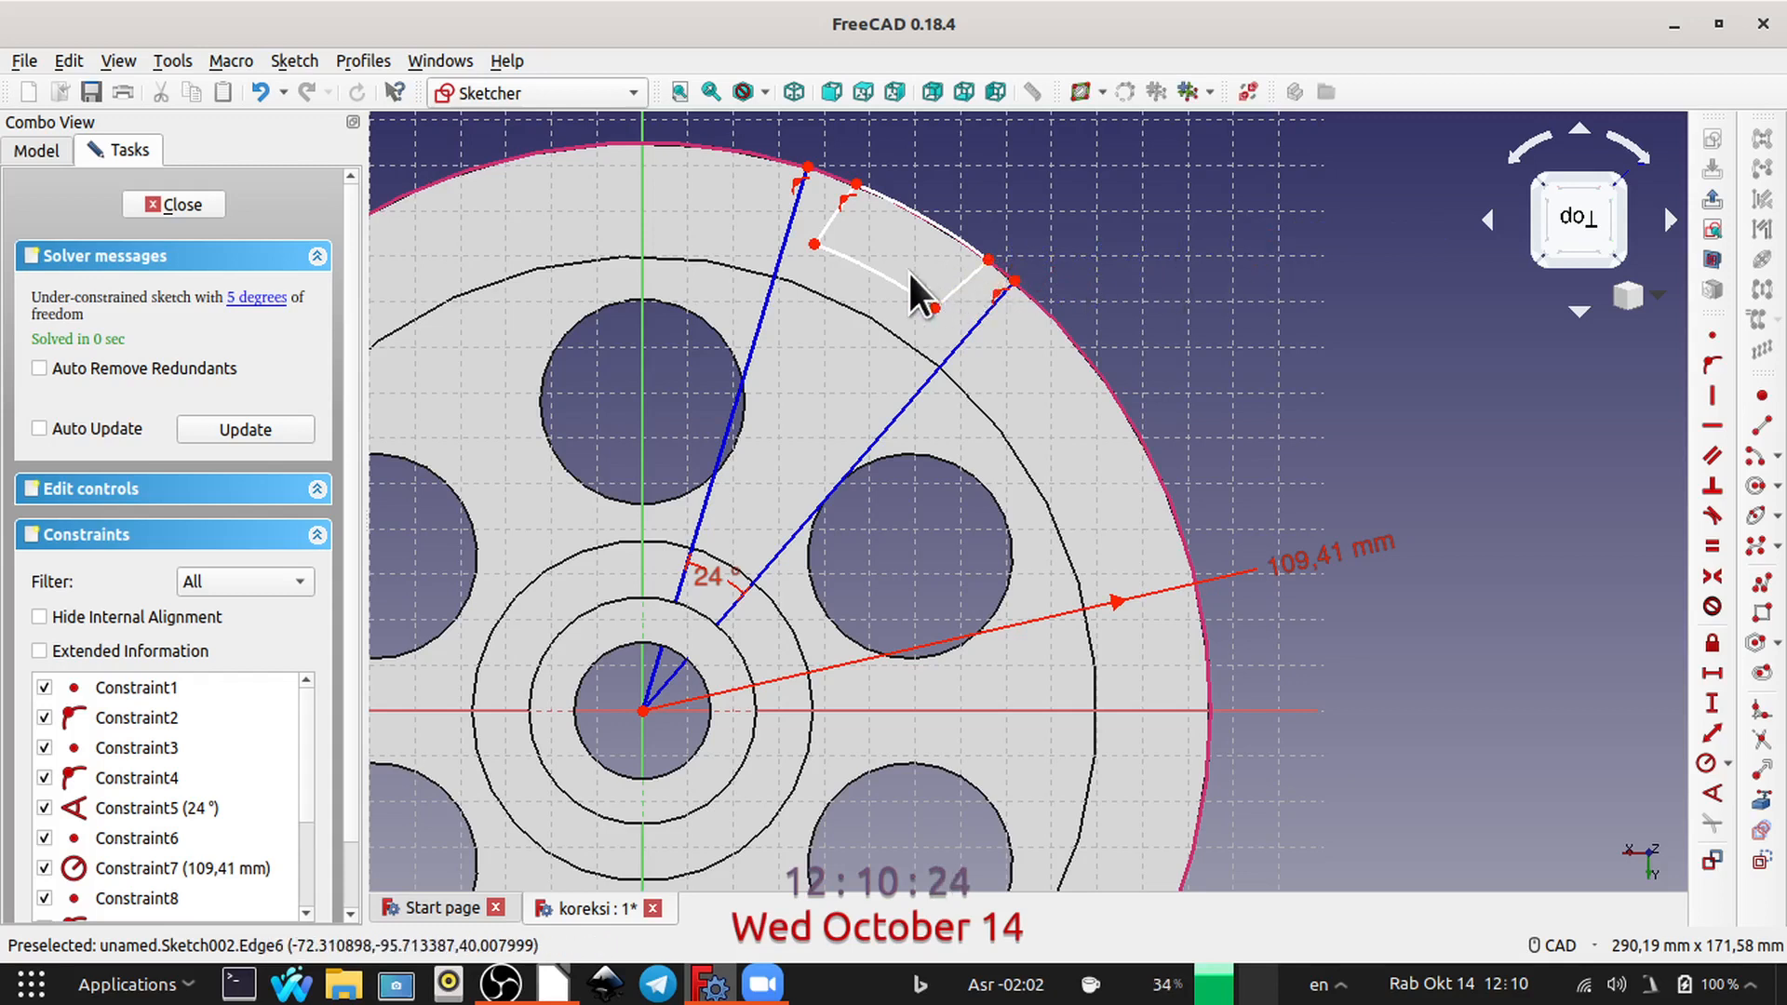
Step: Constrain each short side line of the closed profile parallel to its neighbouring radial line of the 24° sector
click(831, 214)
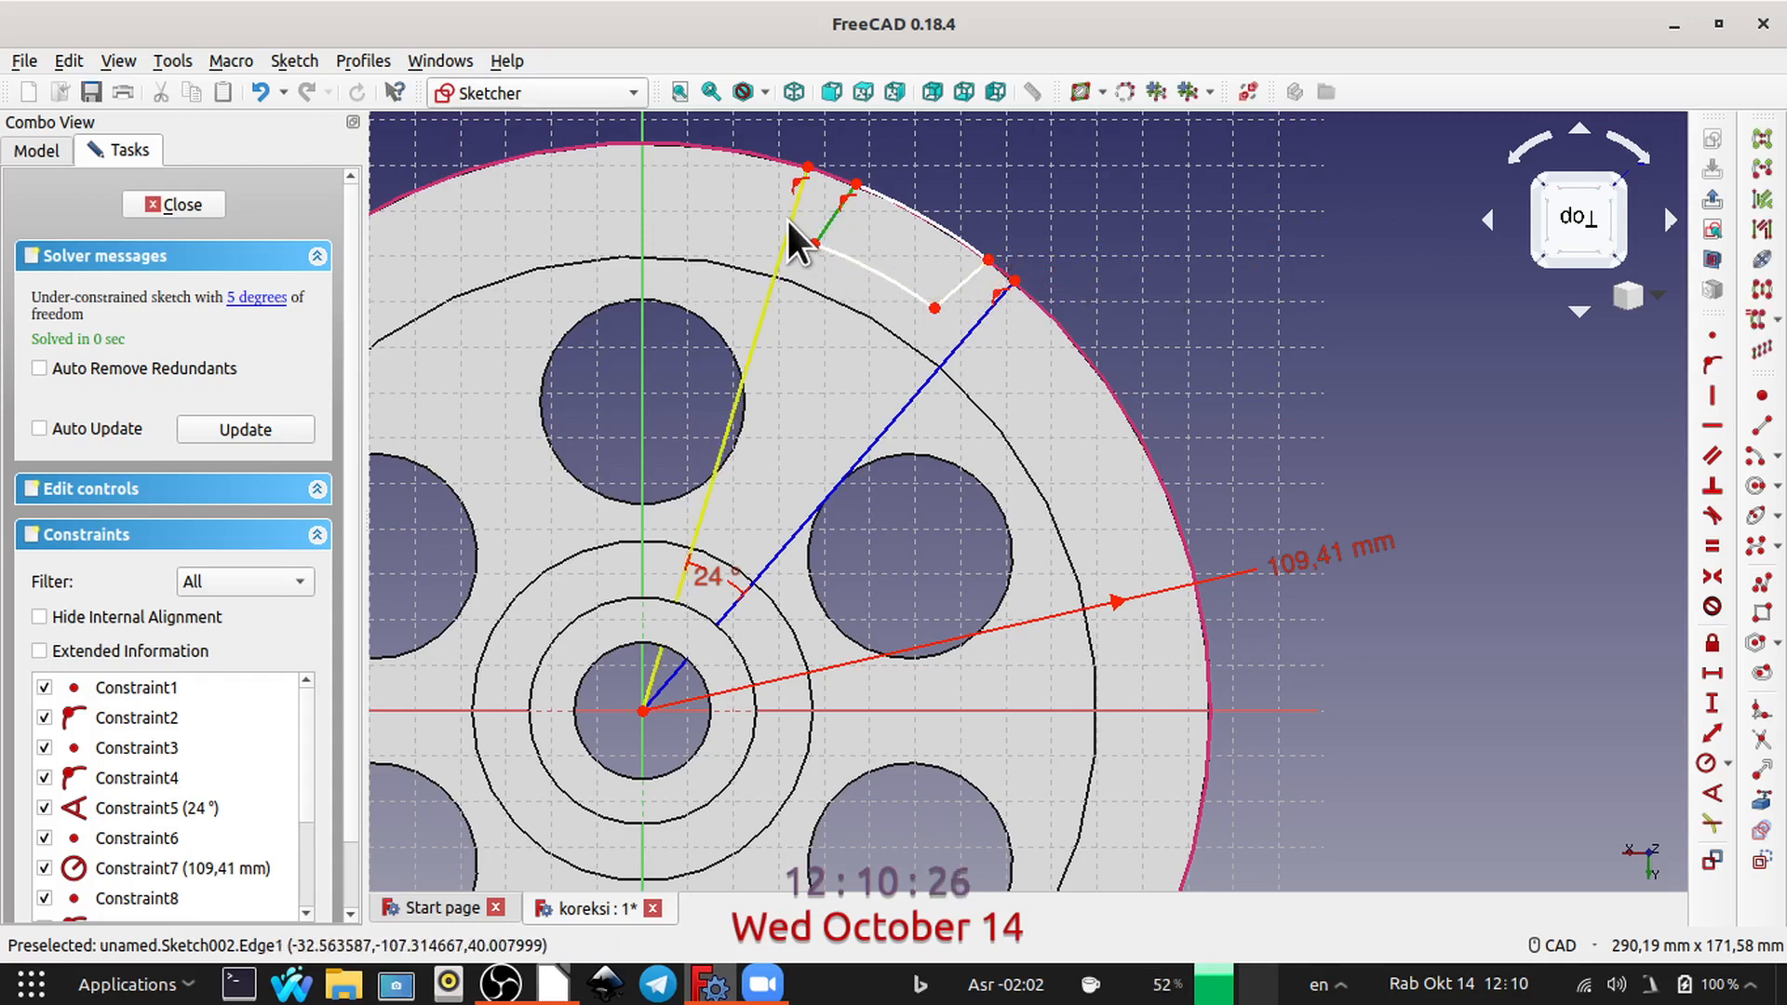
click(791, 221)
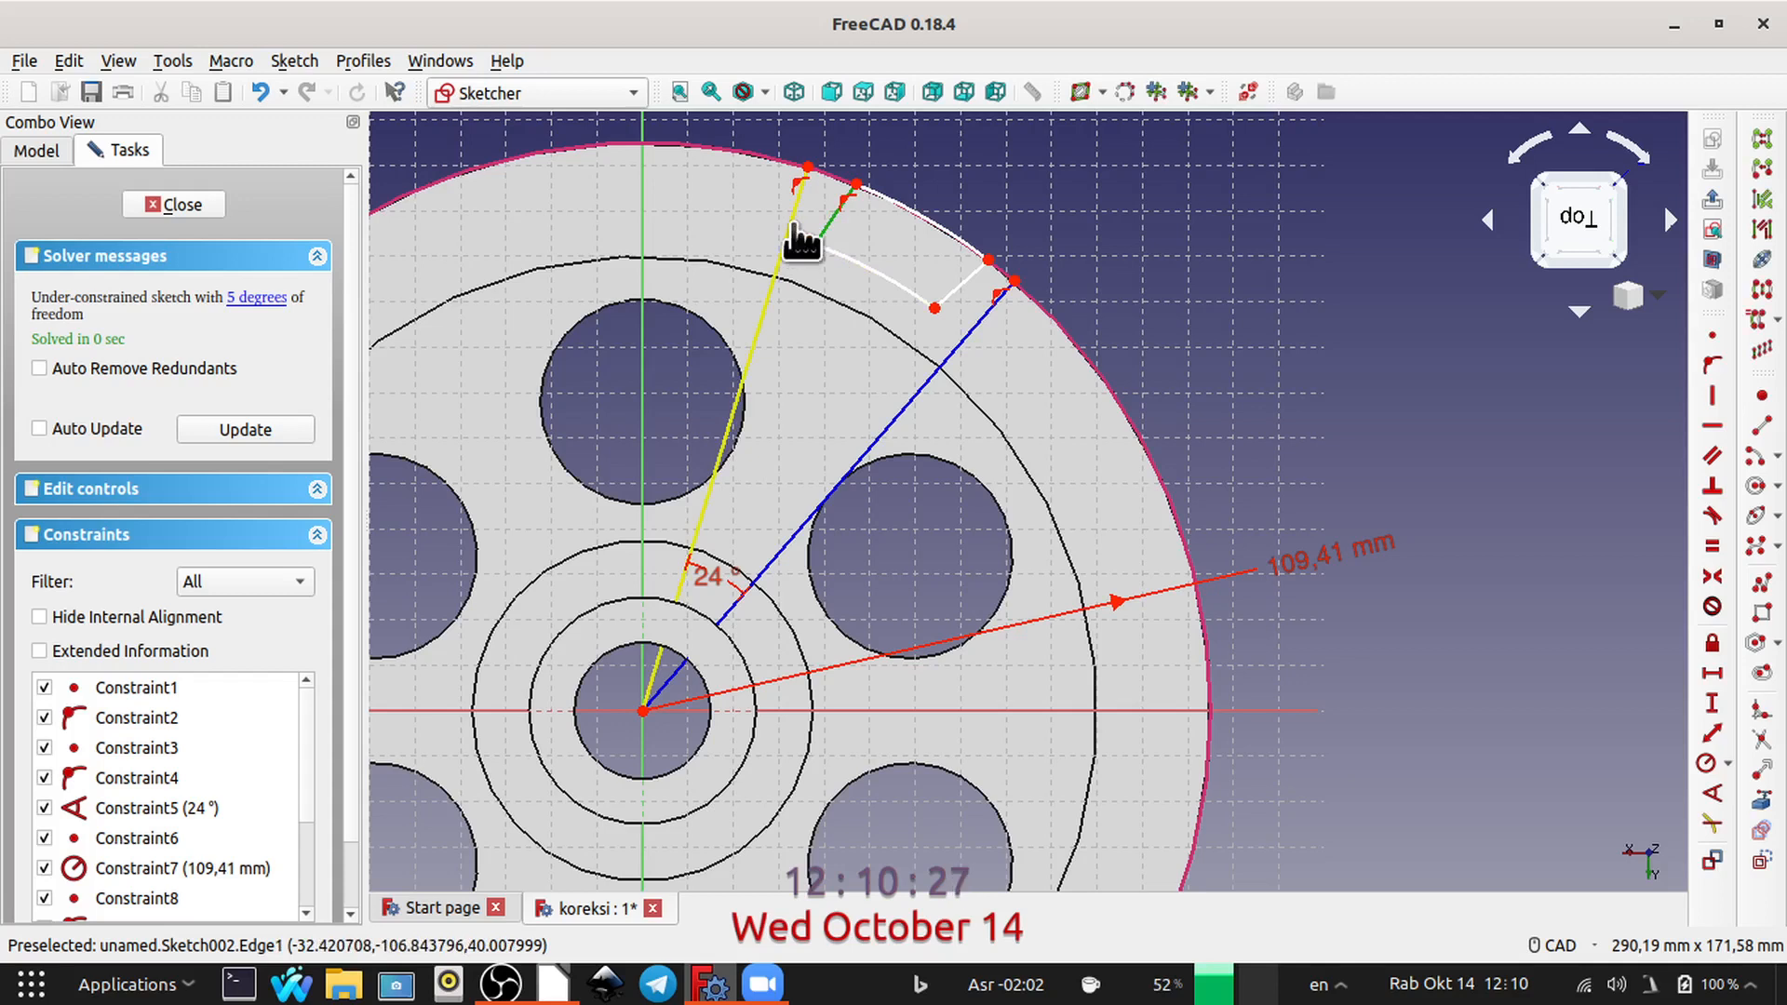
click(1711, 454)
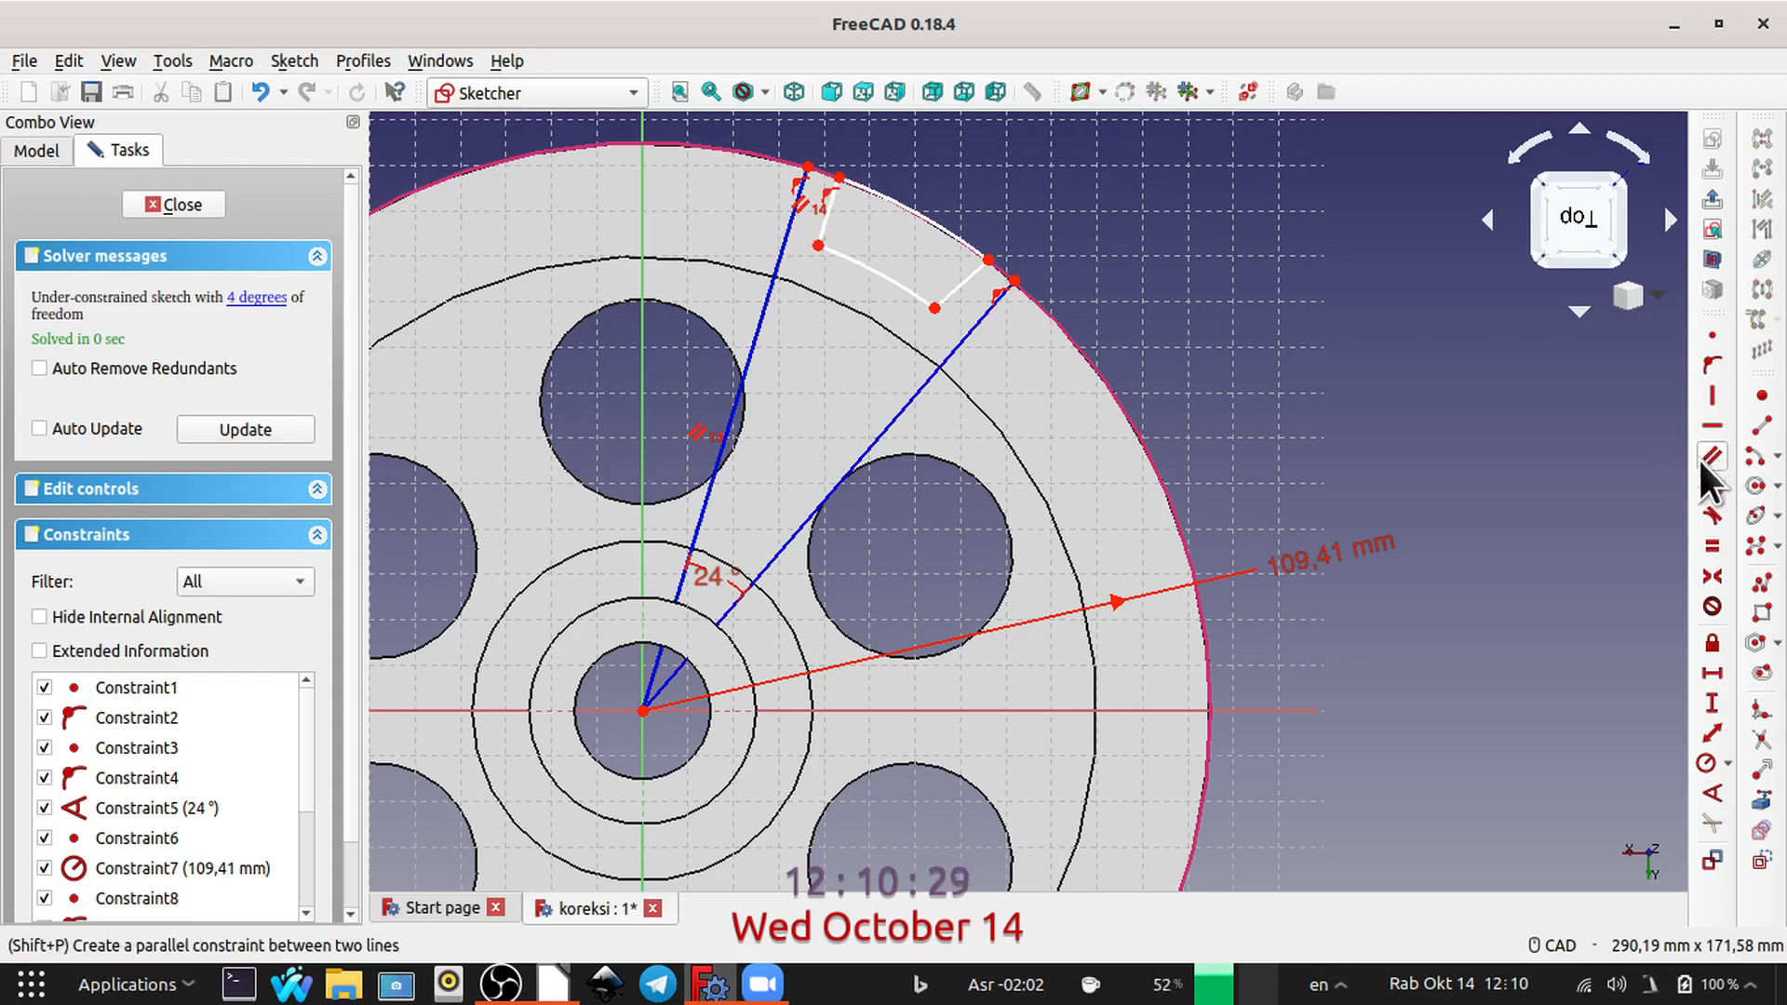
click(954, 288)
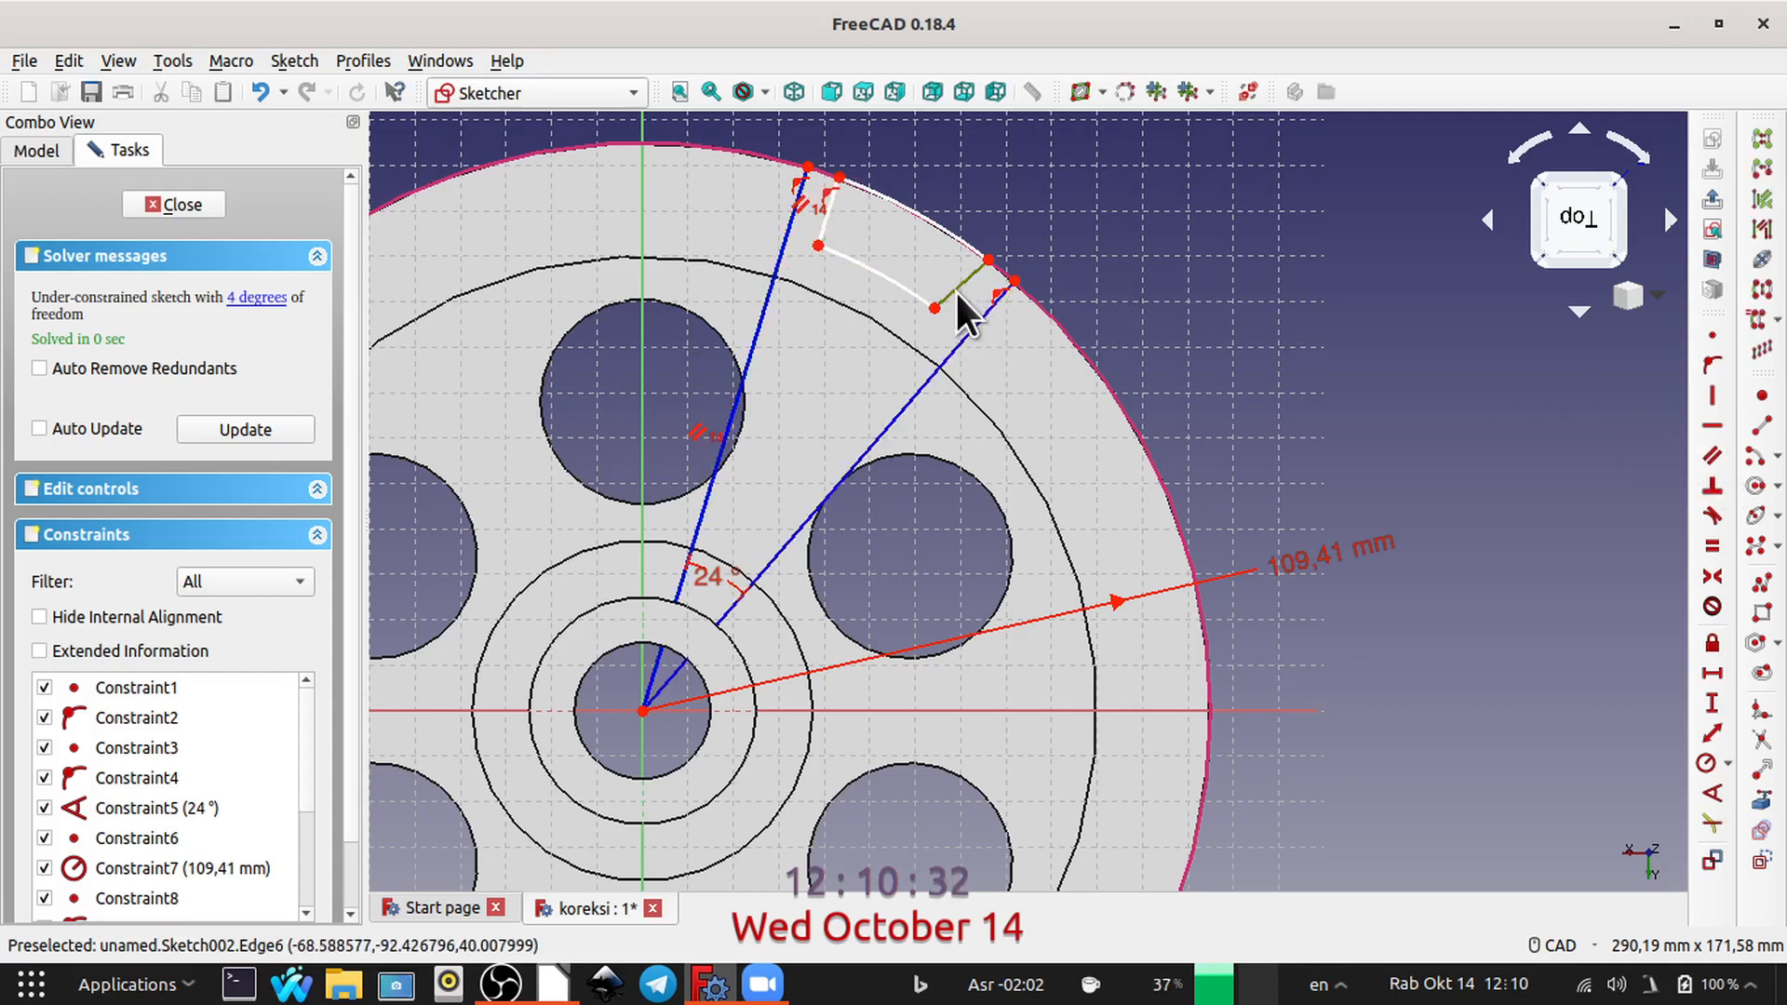
click(975, 325)
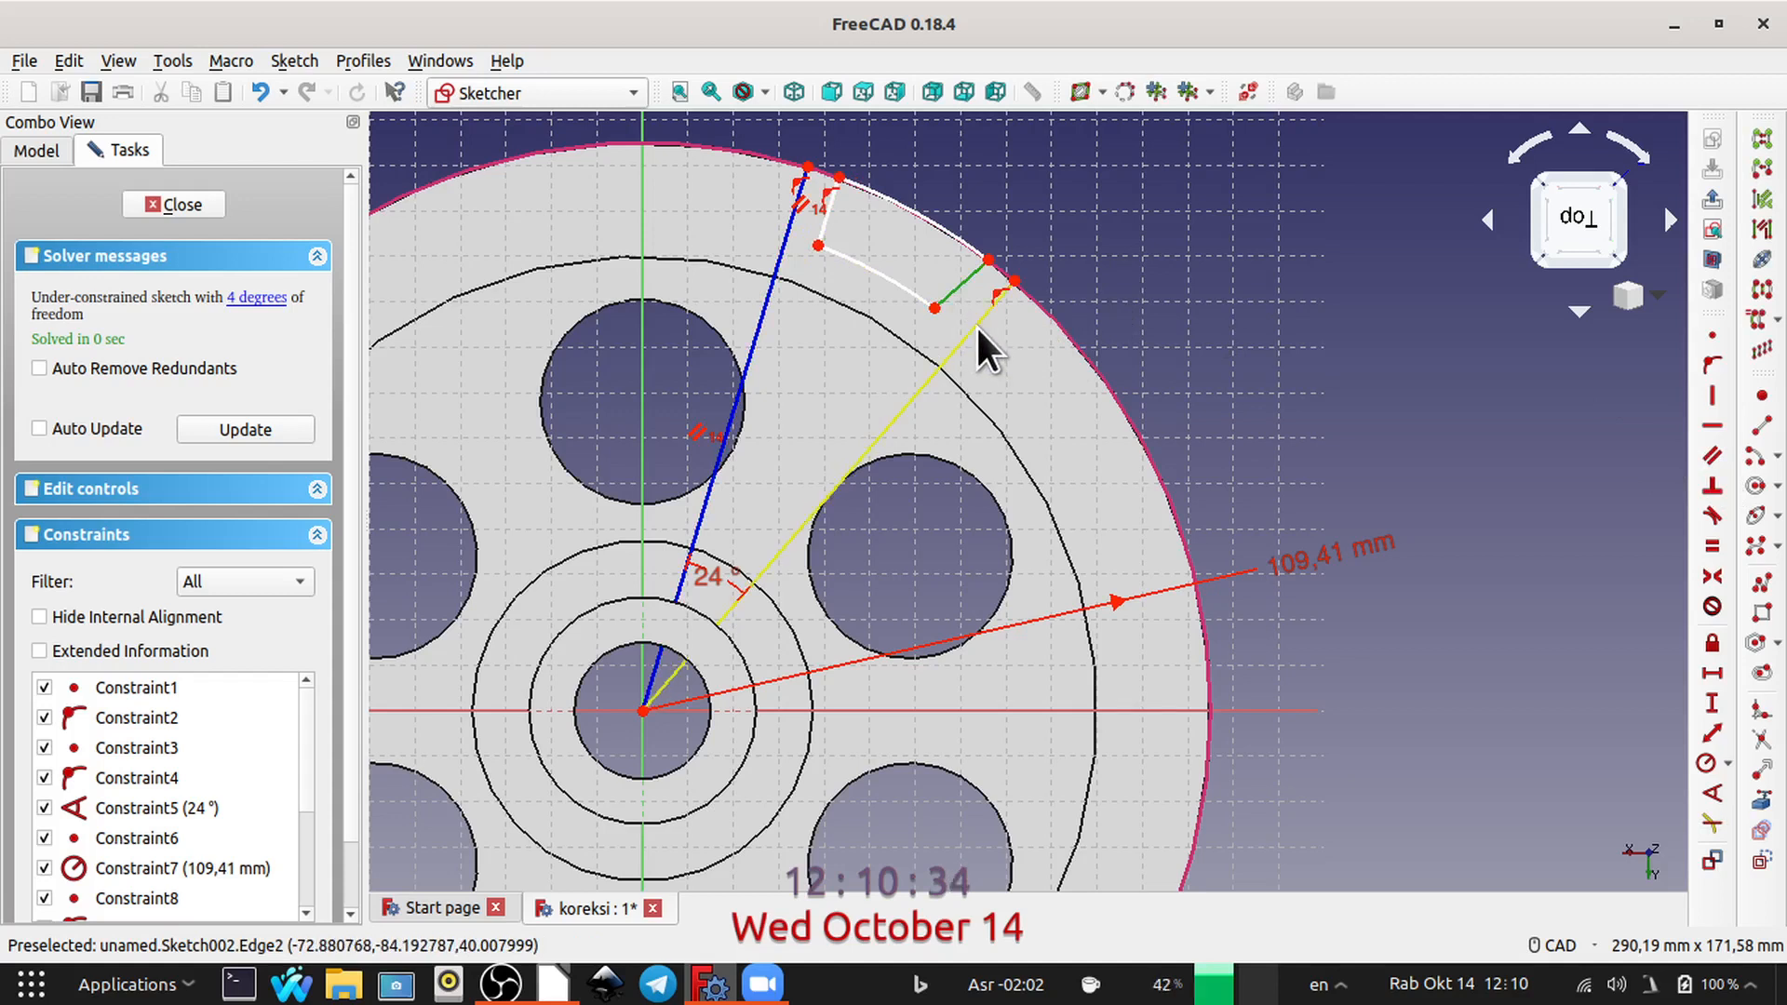
click(1712, 456)
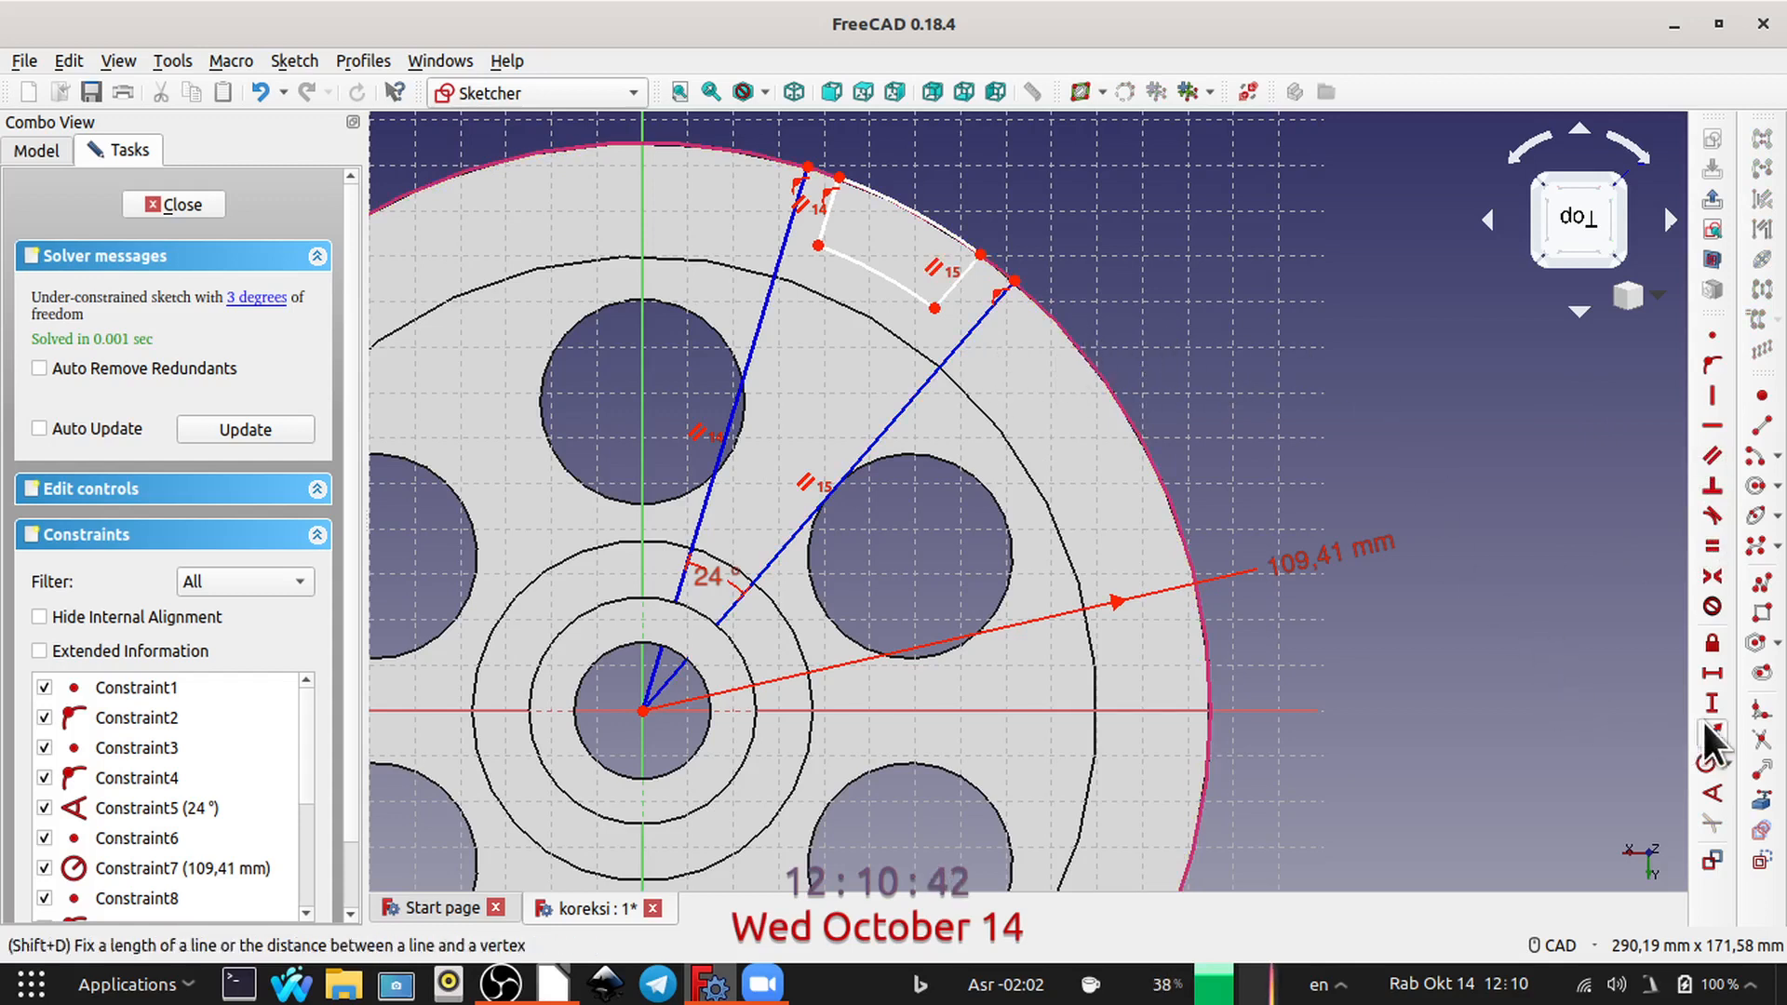
Step: Fillet the two inner corners of the profile where the short side lines meet the inner arc
click(1758, 713)
scroll(930, 297, up, 5)
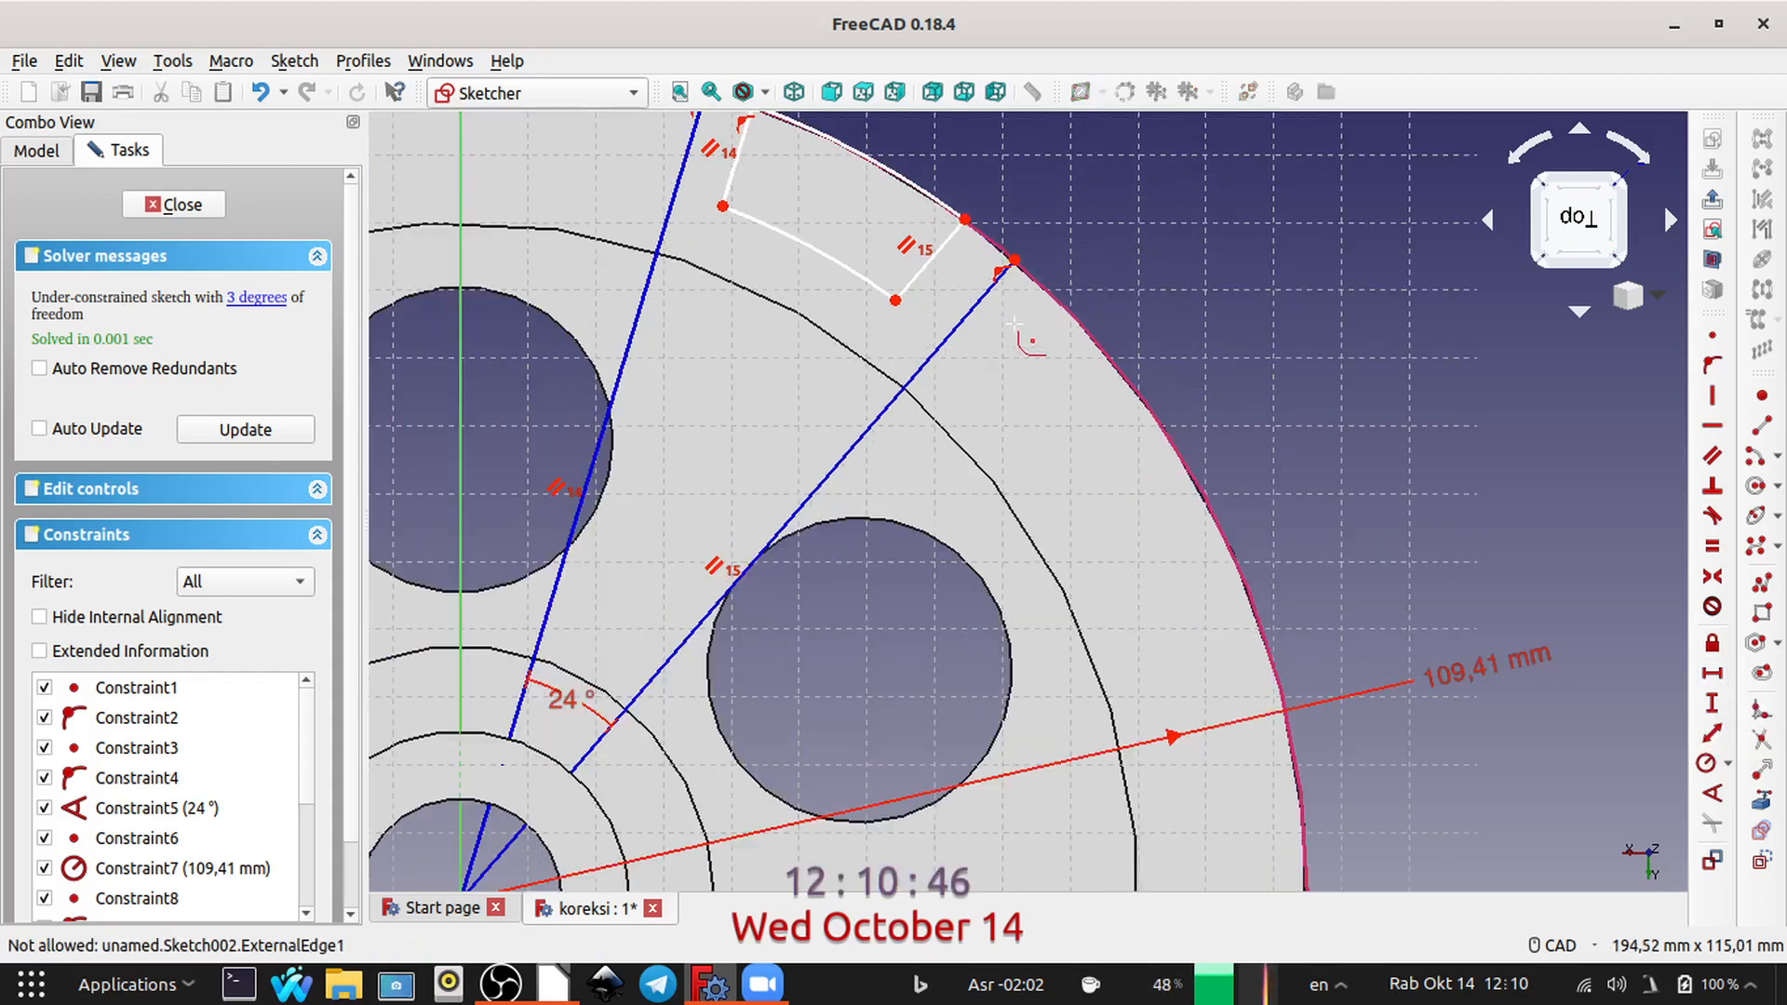
middle_drag(868, 408, 938, 655)
click(1035, 595)
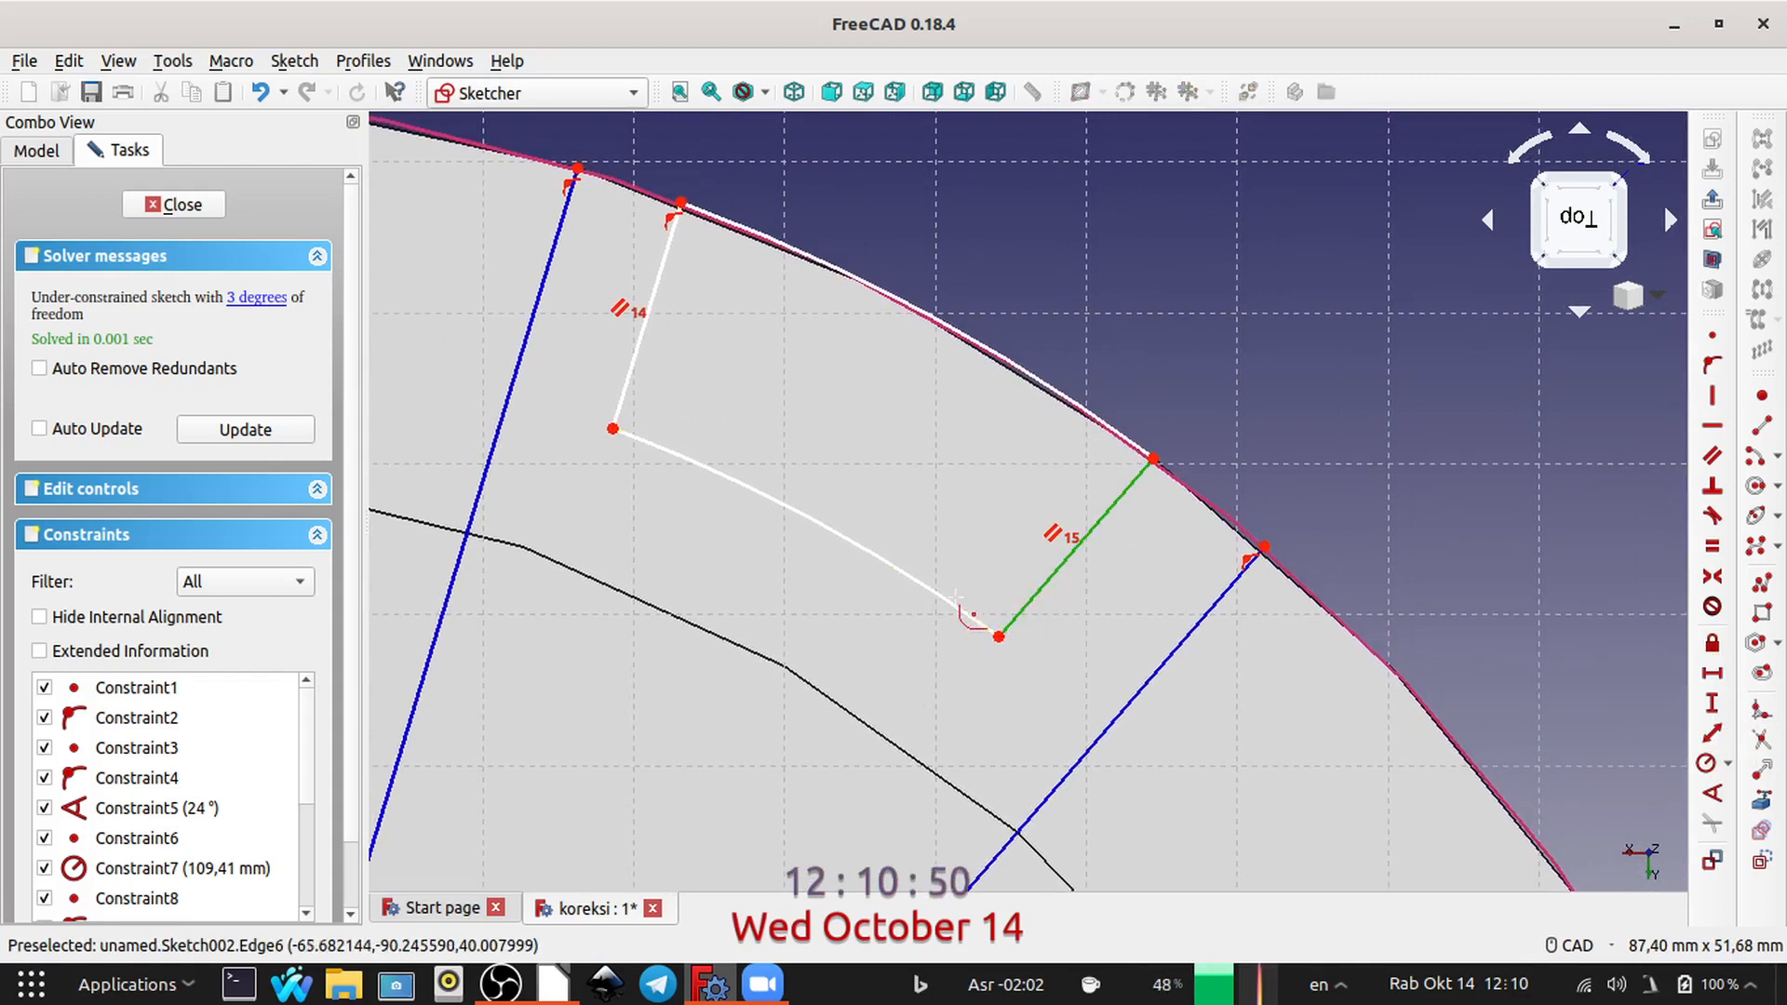
click(935, 603)
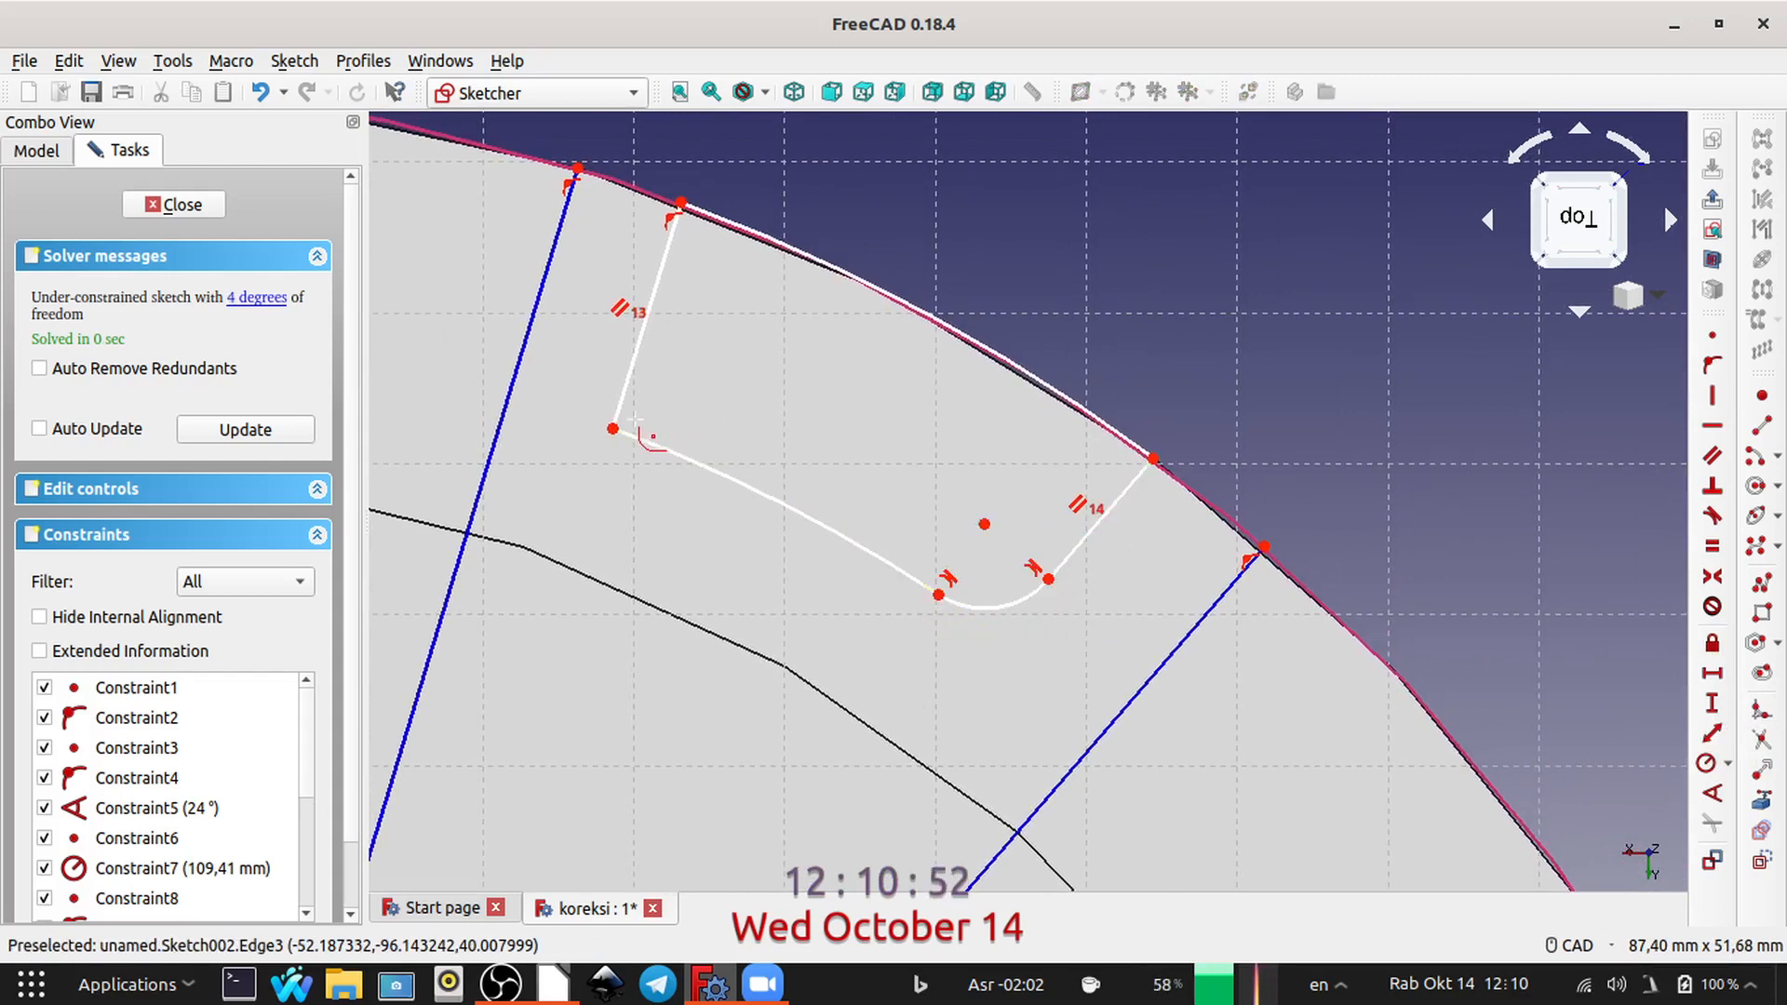
click(651, 449)
click(630, 372)
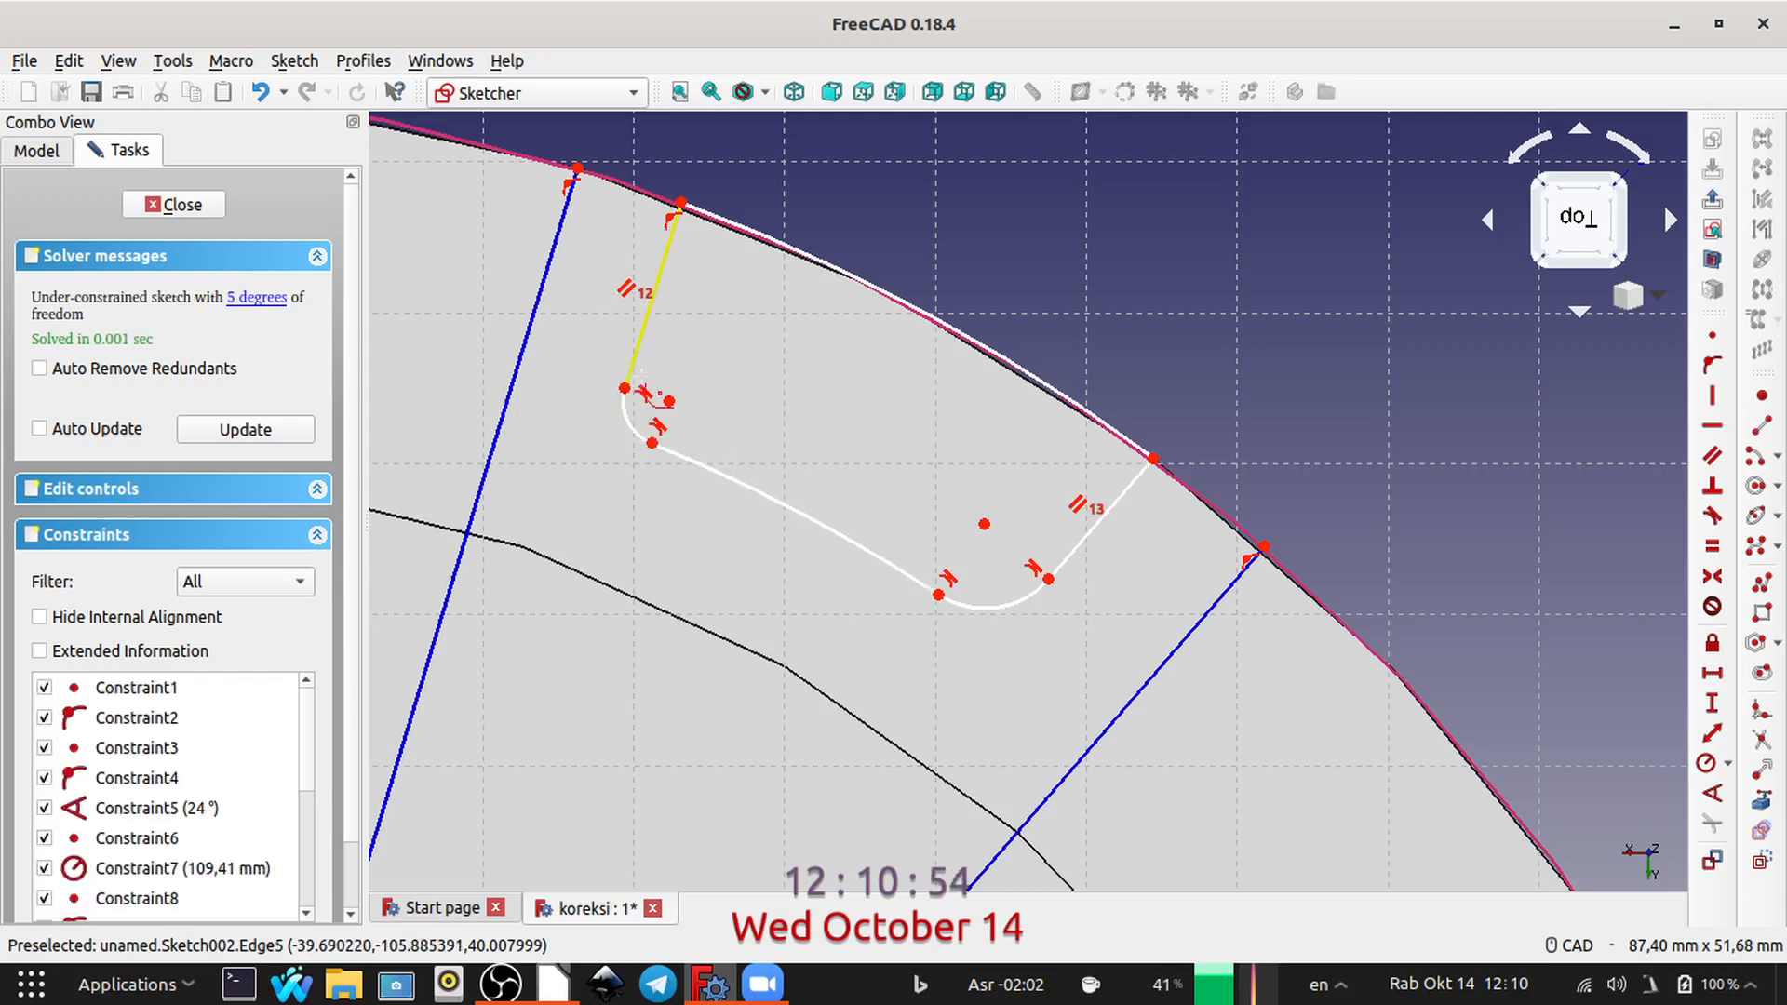
right_click(1416, 465)
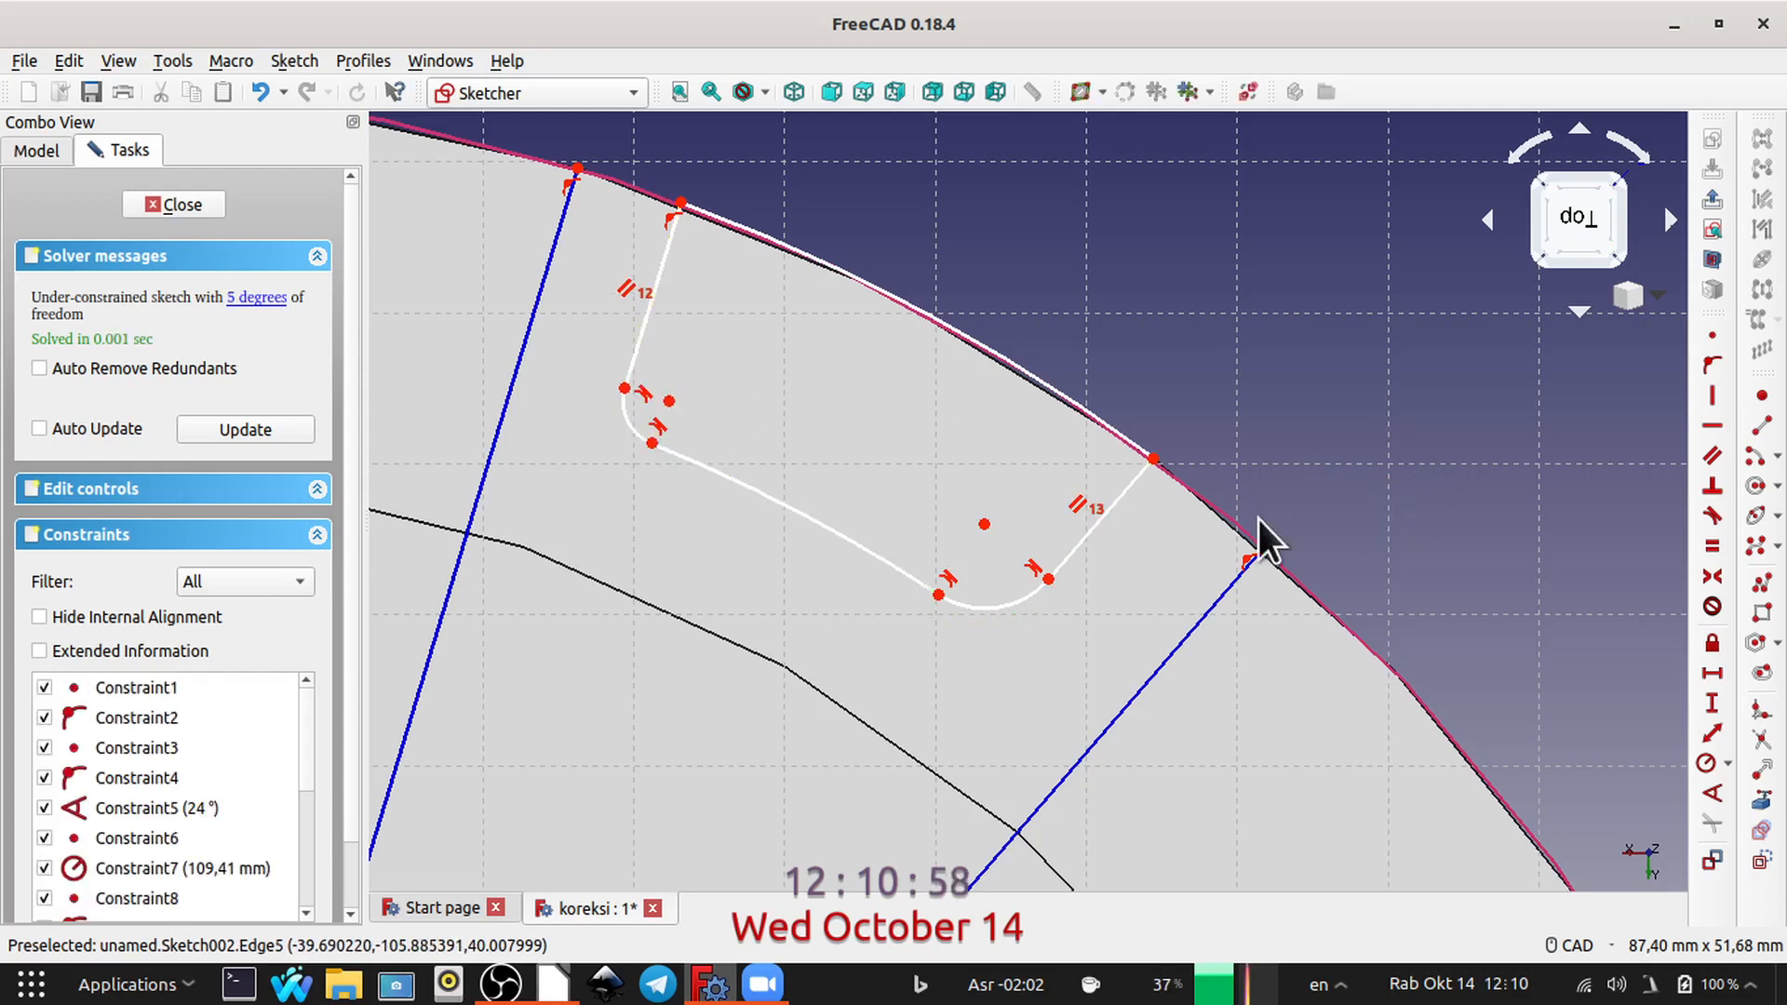
Step: Constrain the radius of both inner corner fillets to 5 mm
click(1022, 600)
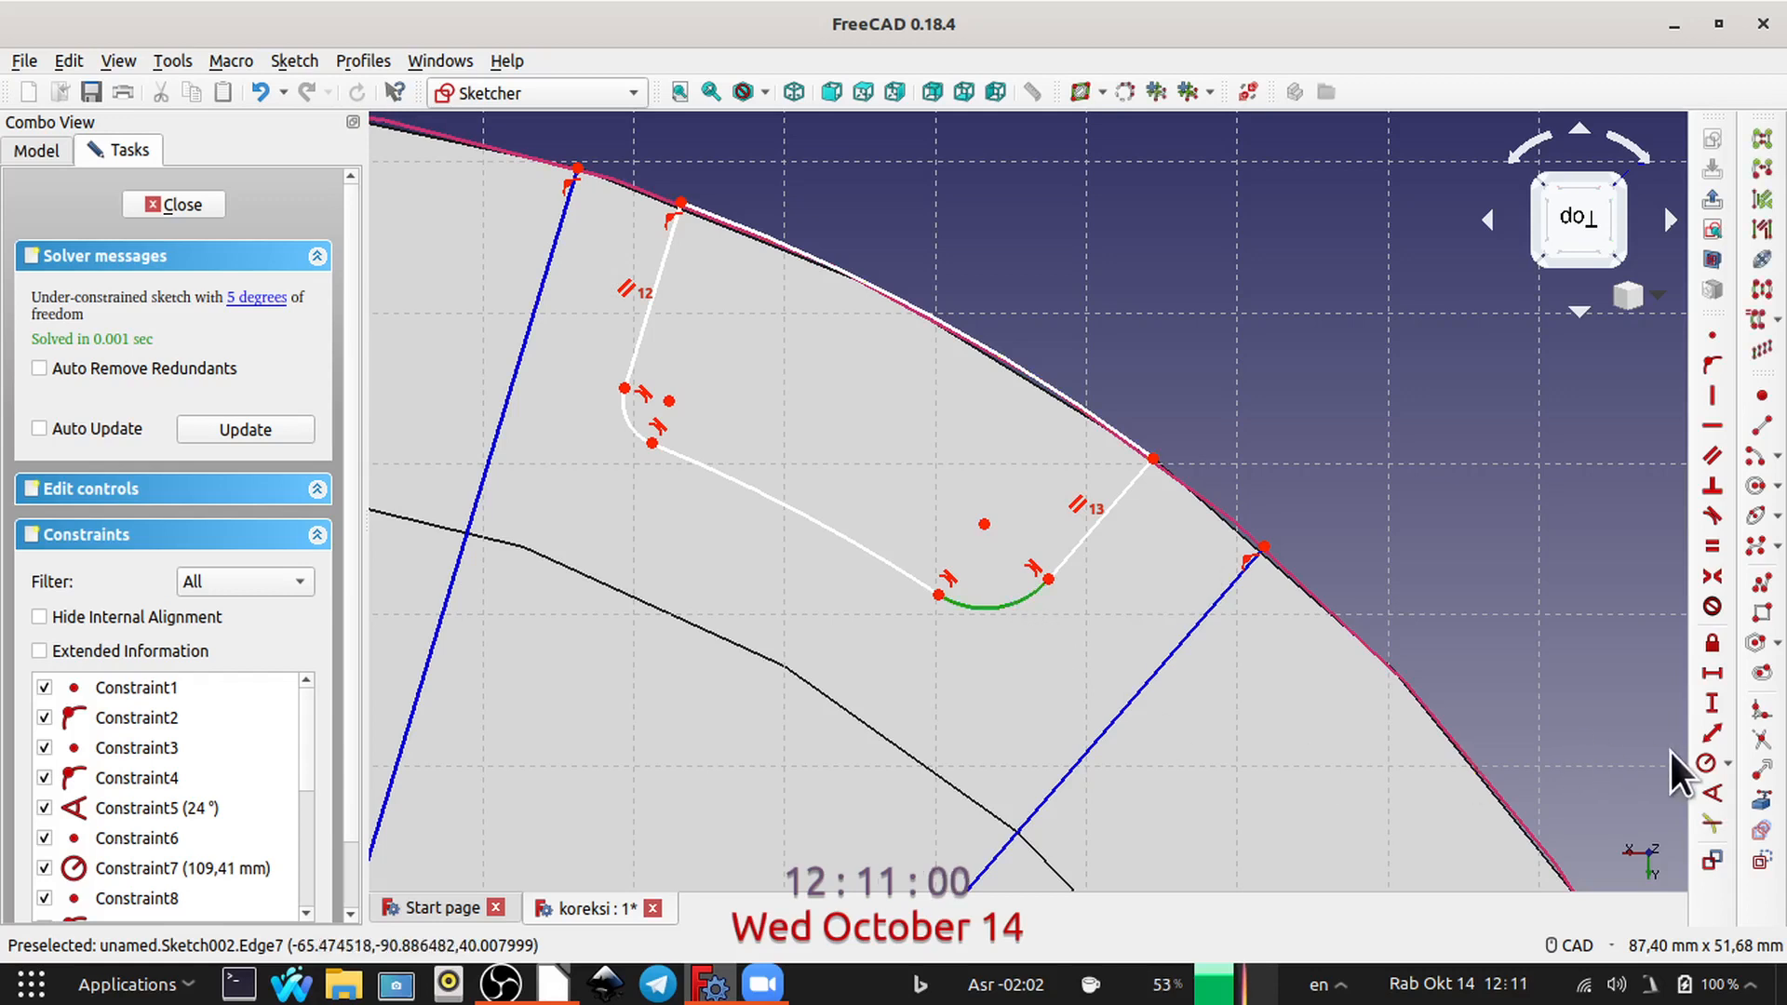
click(1704, 763)
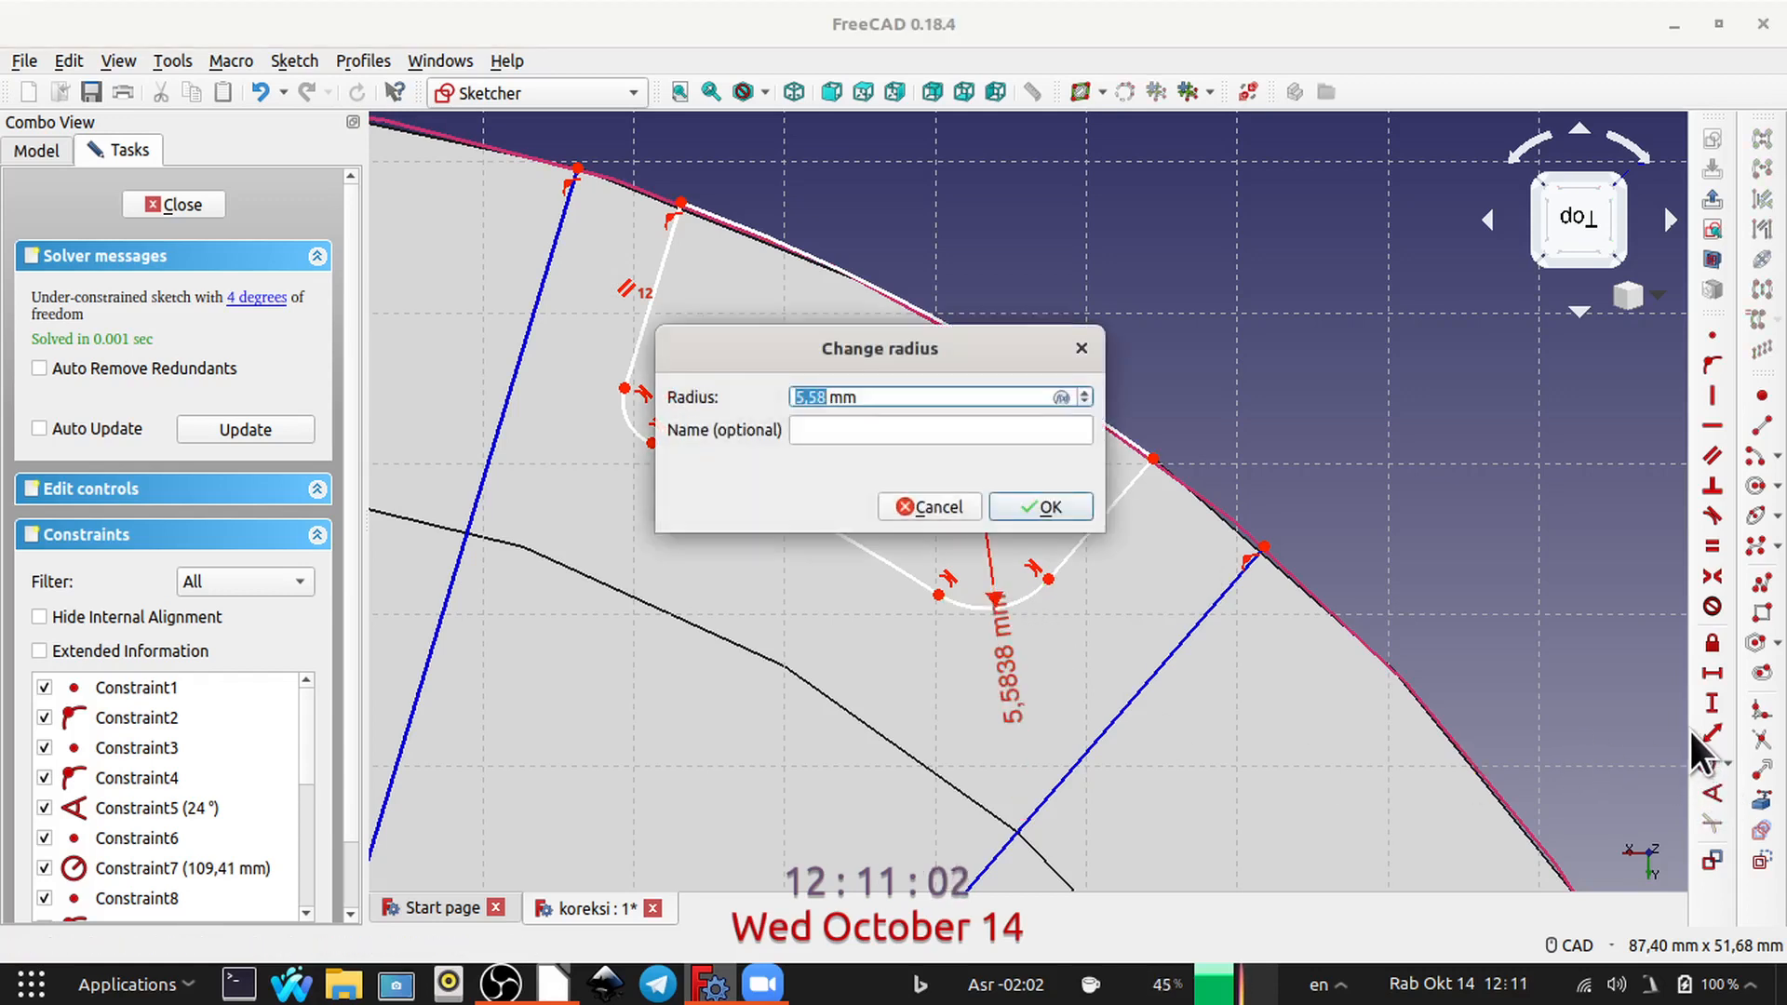
text(5)
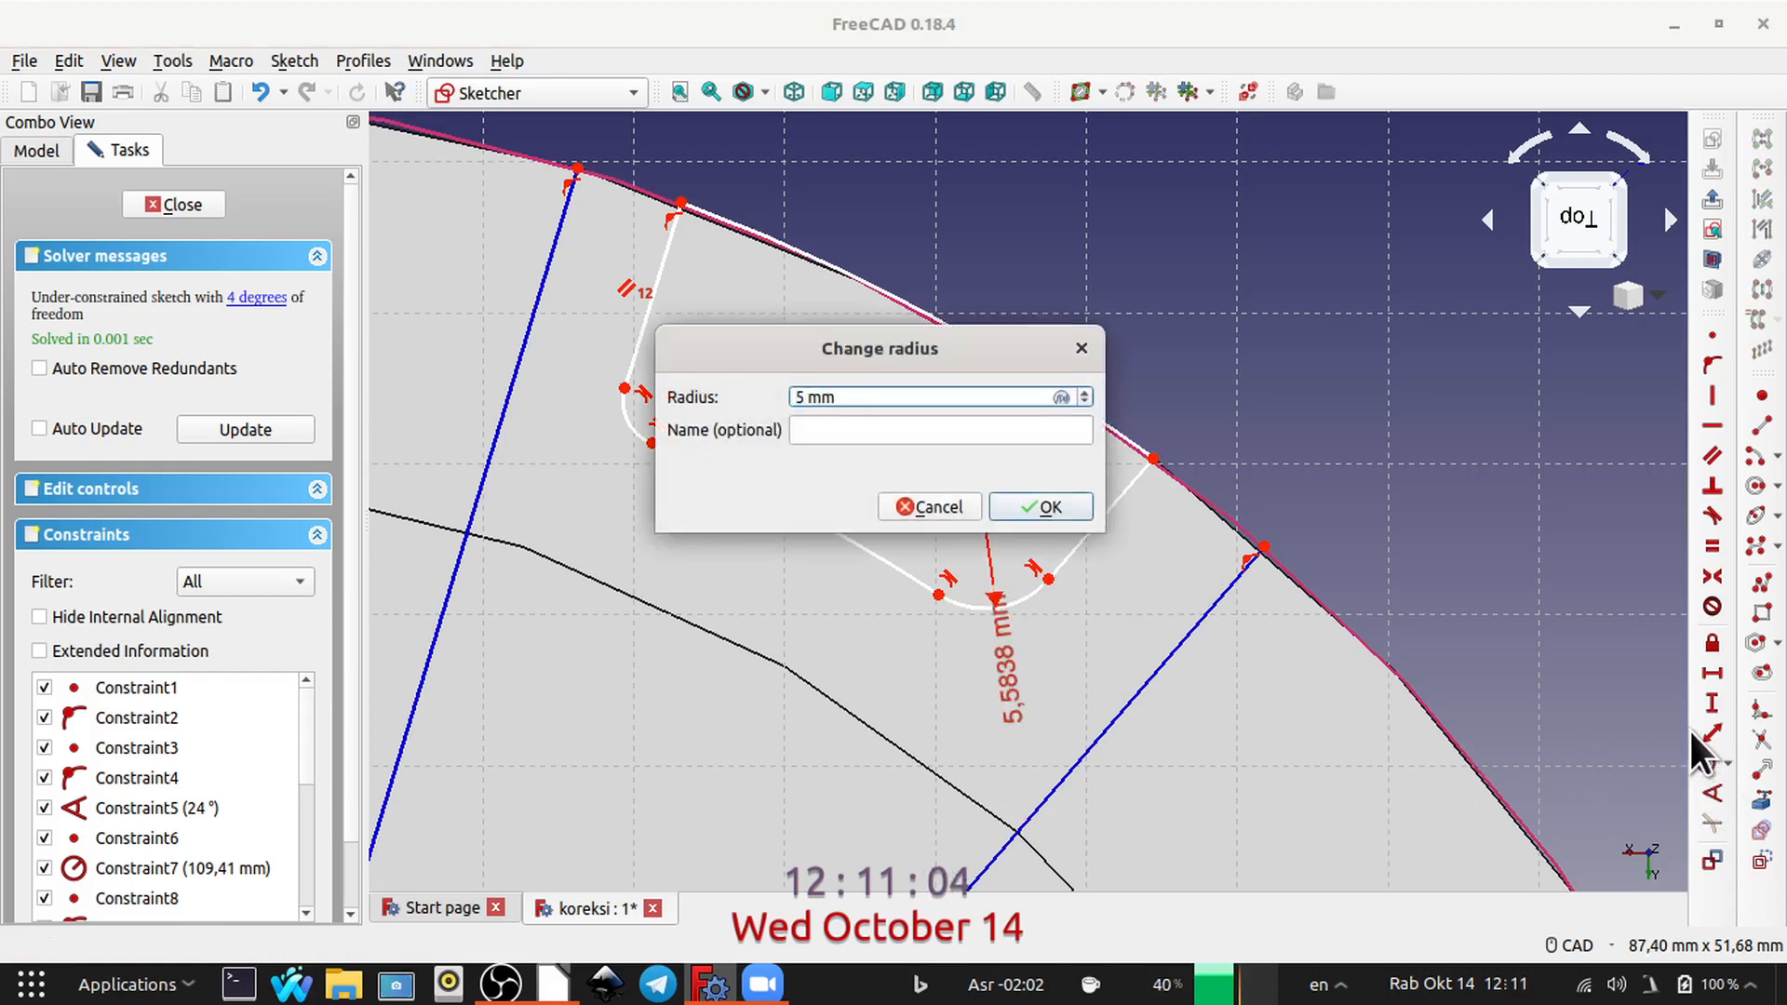
key(Return)
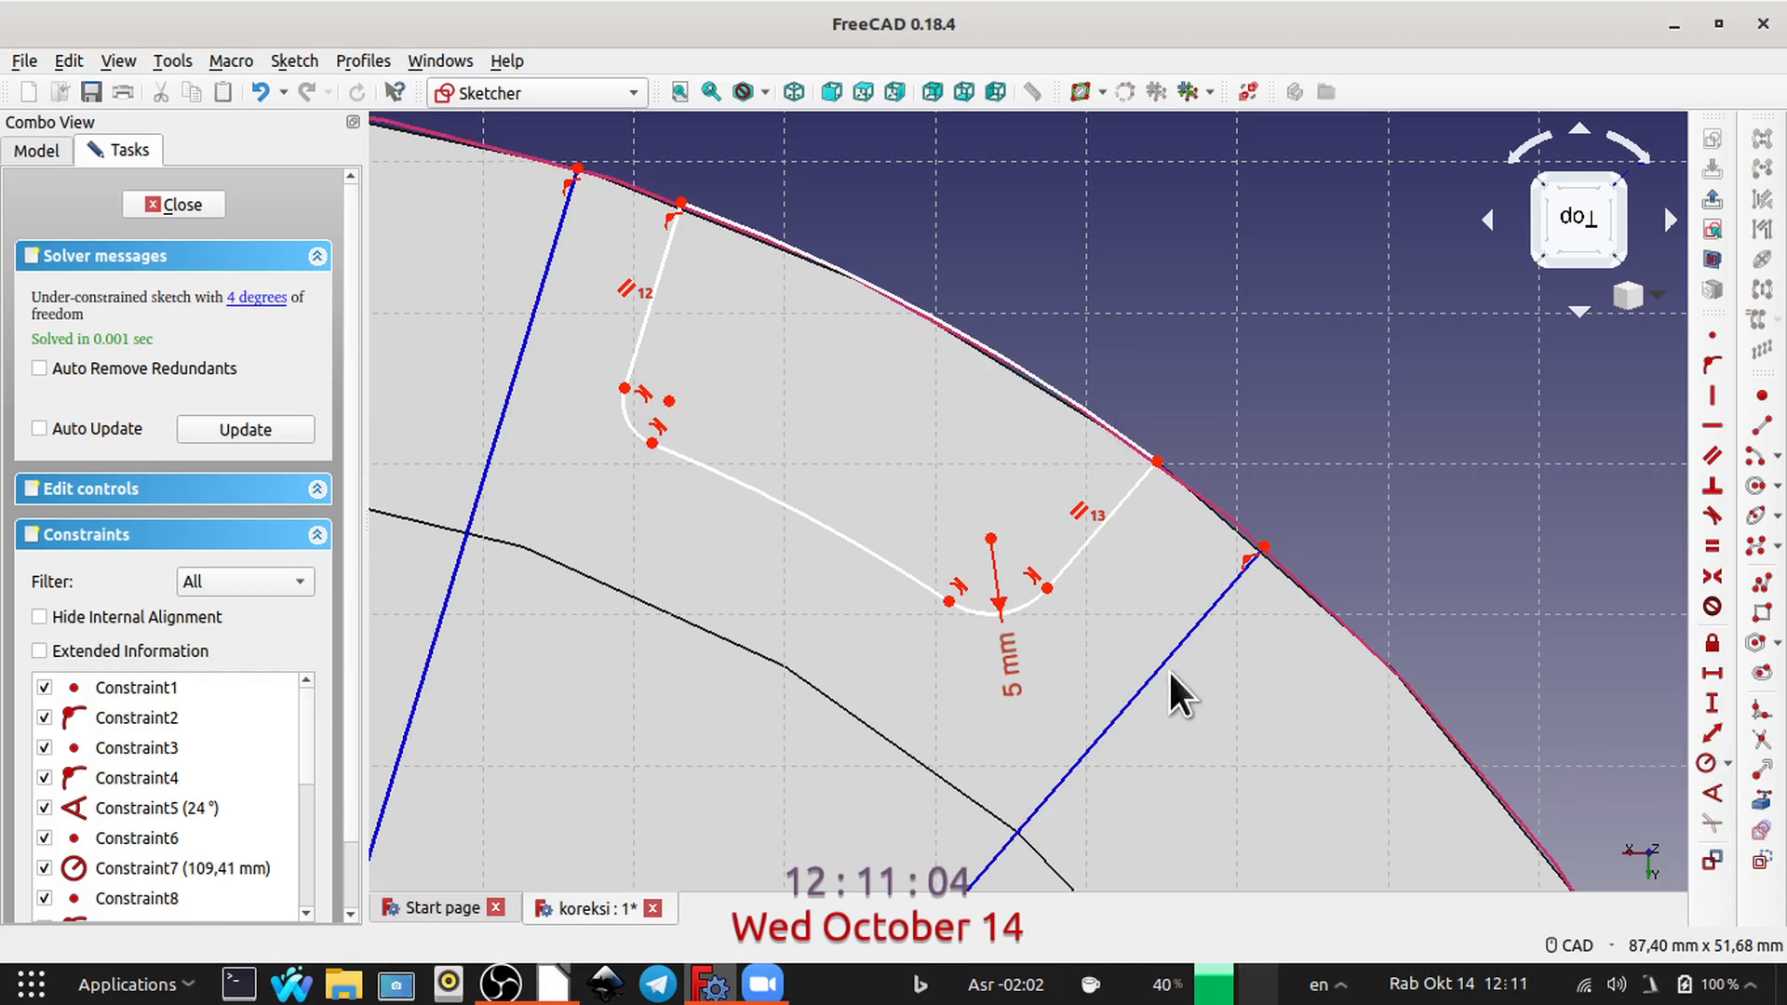
click(632, 428)
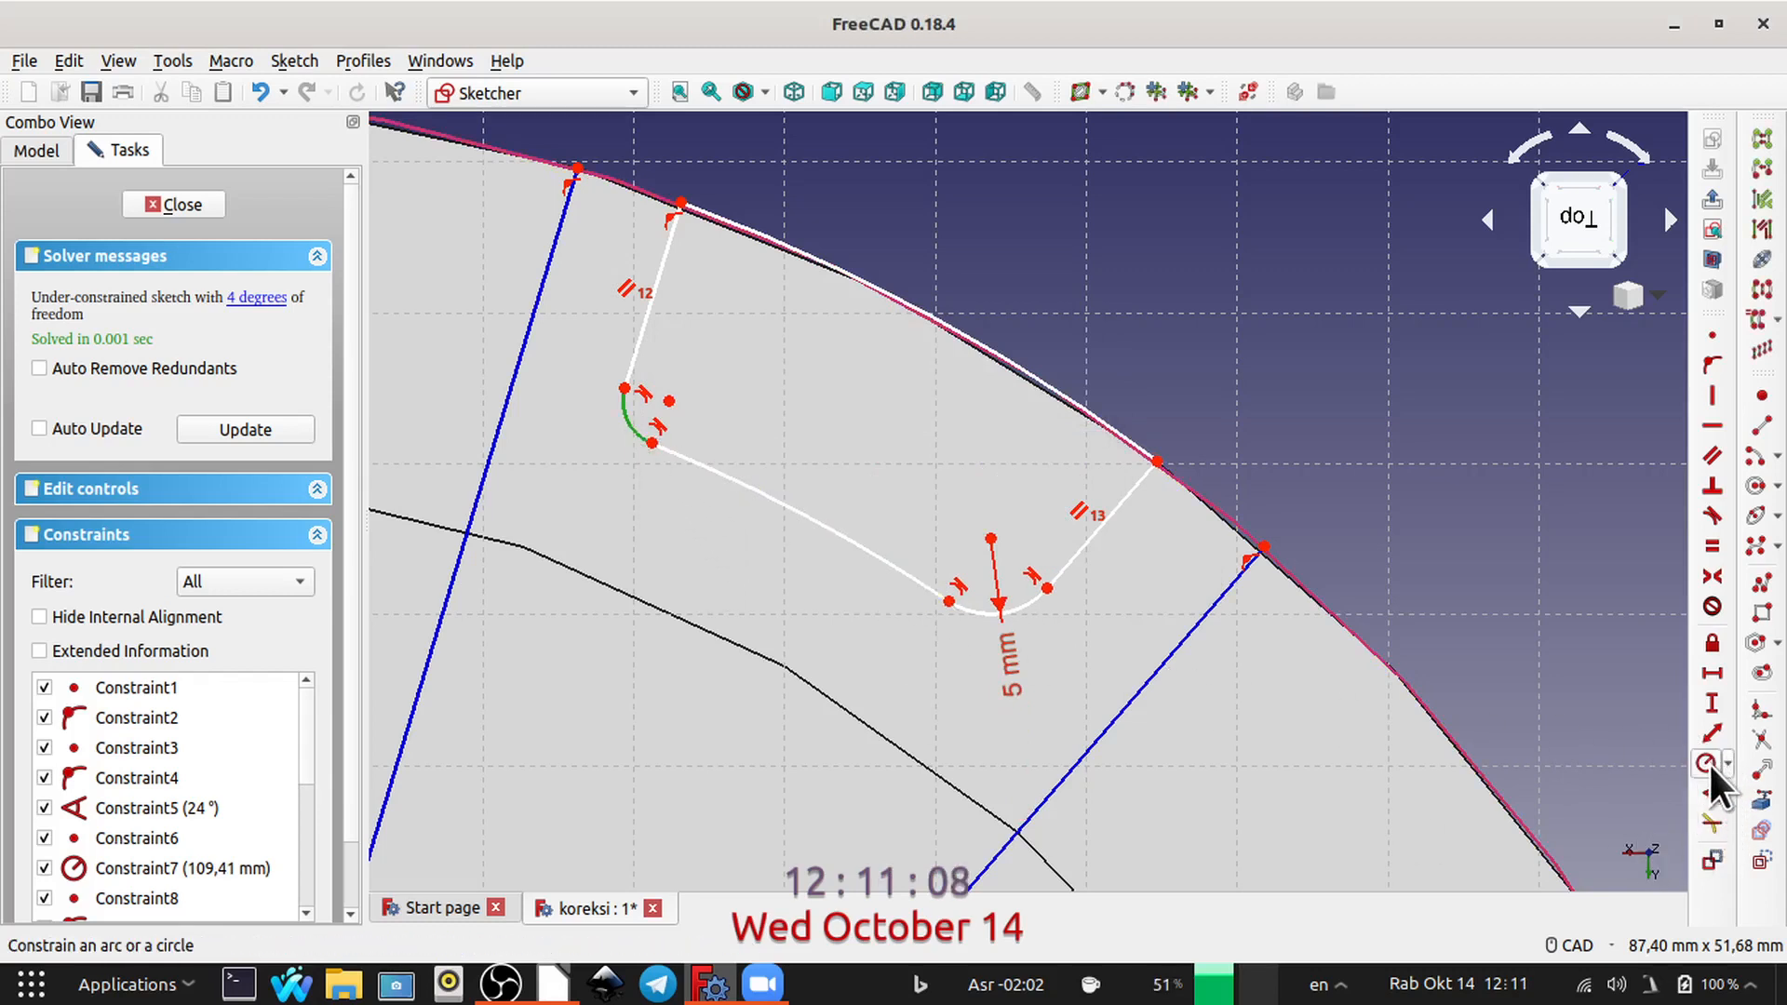
click(1708, 762)
text(5)
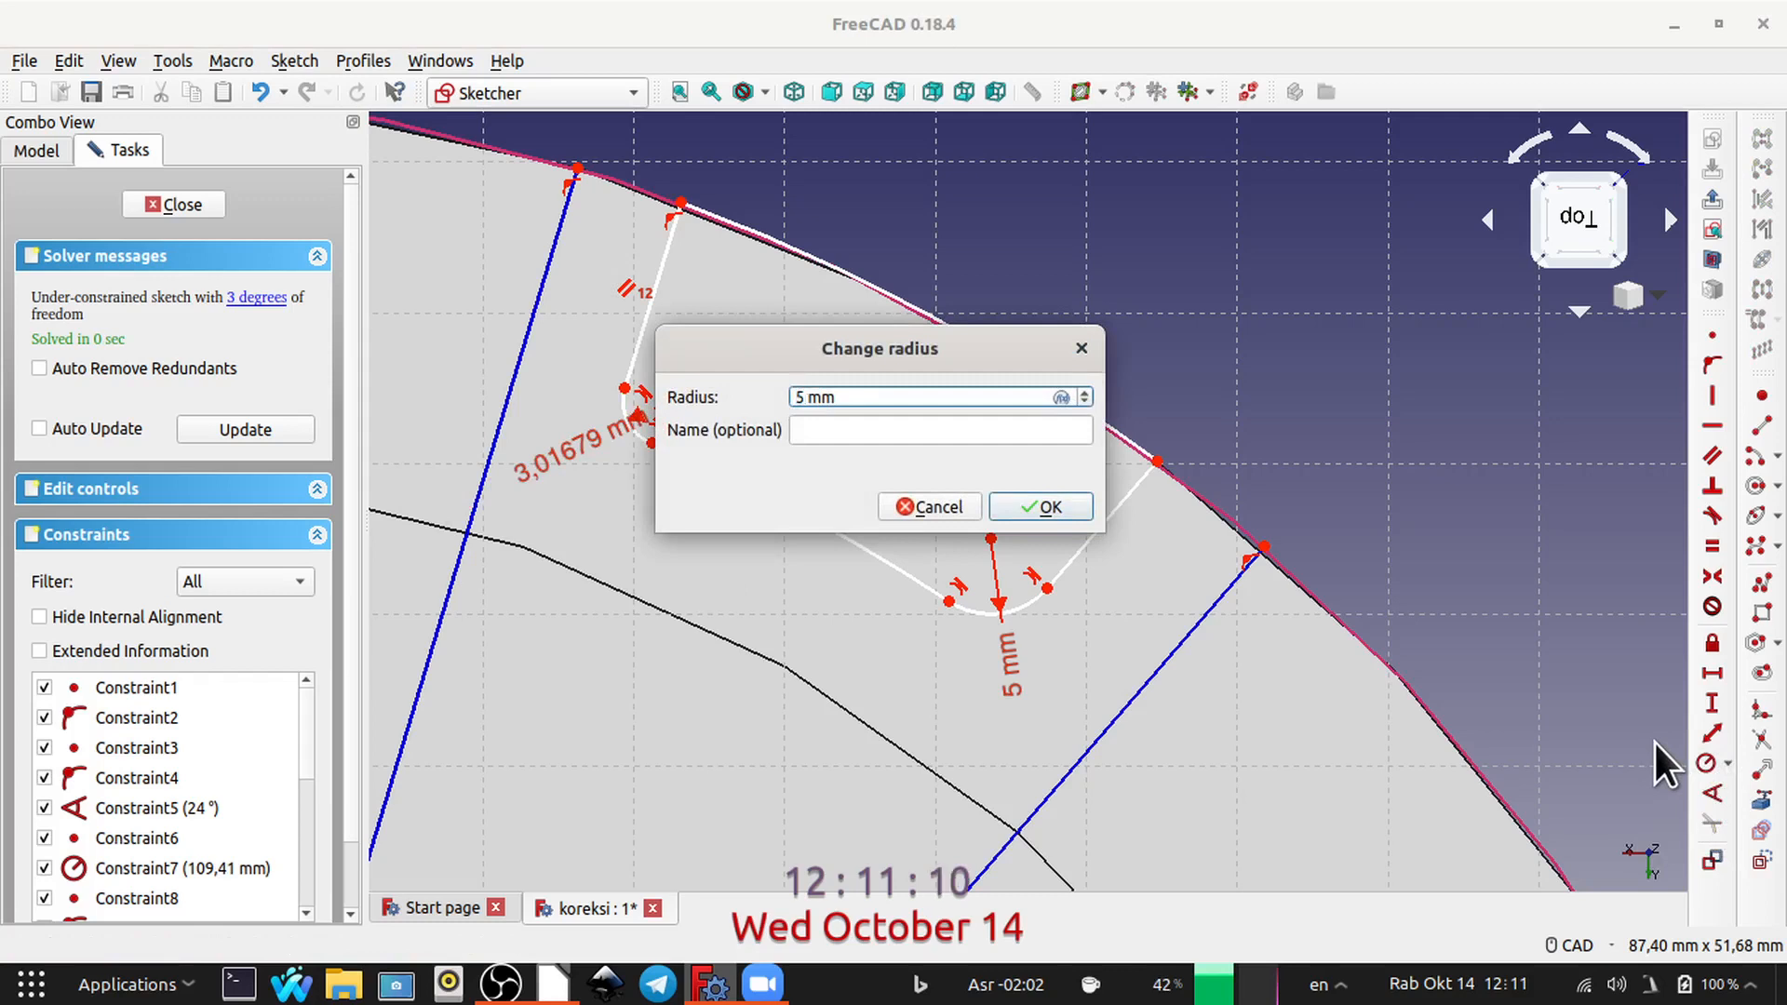
key(Return)
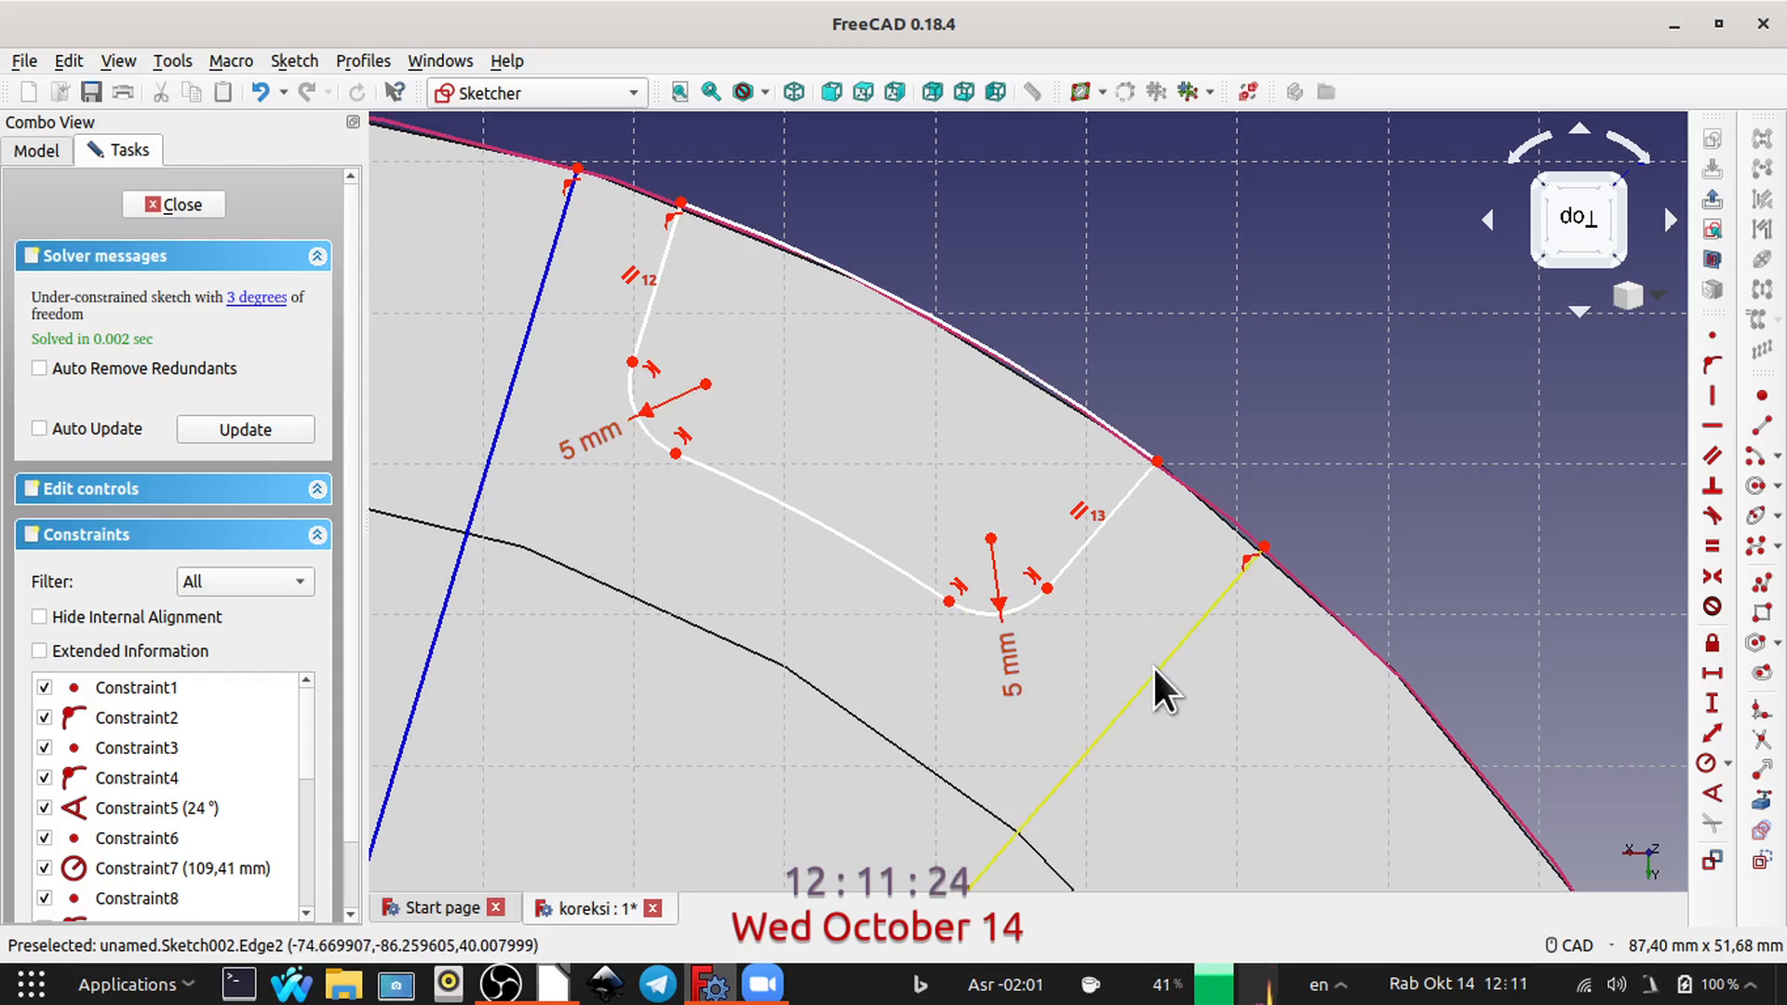
Step: Constrain the fillet end on the side line farther from the vertical axis to 12,5 mm from its neighbouring radial line
click(1045, 587)
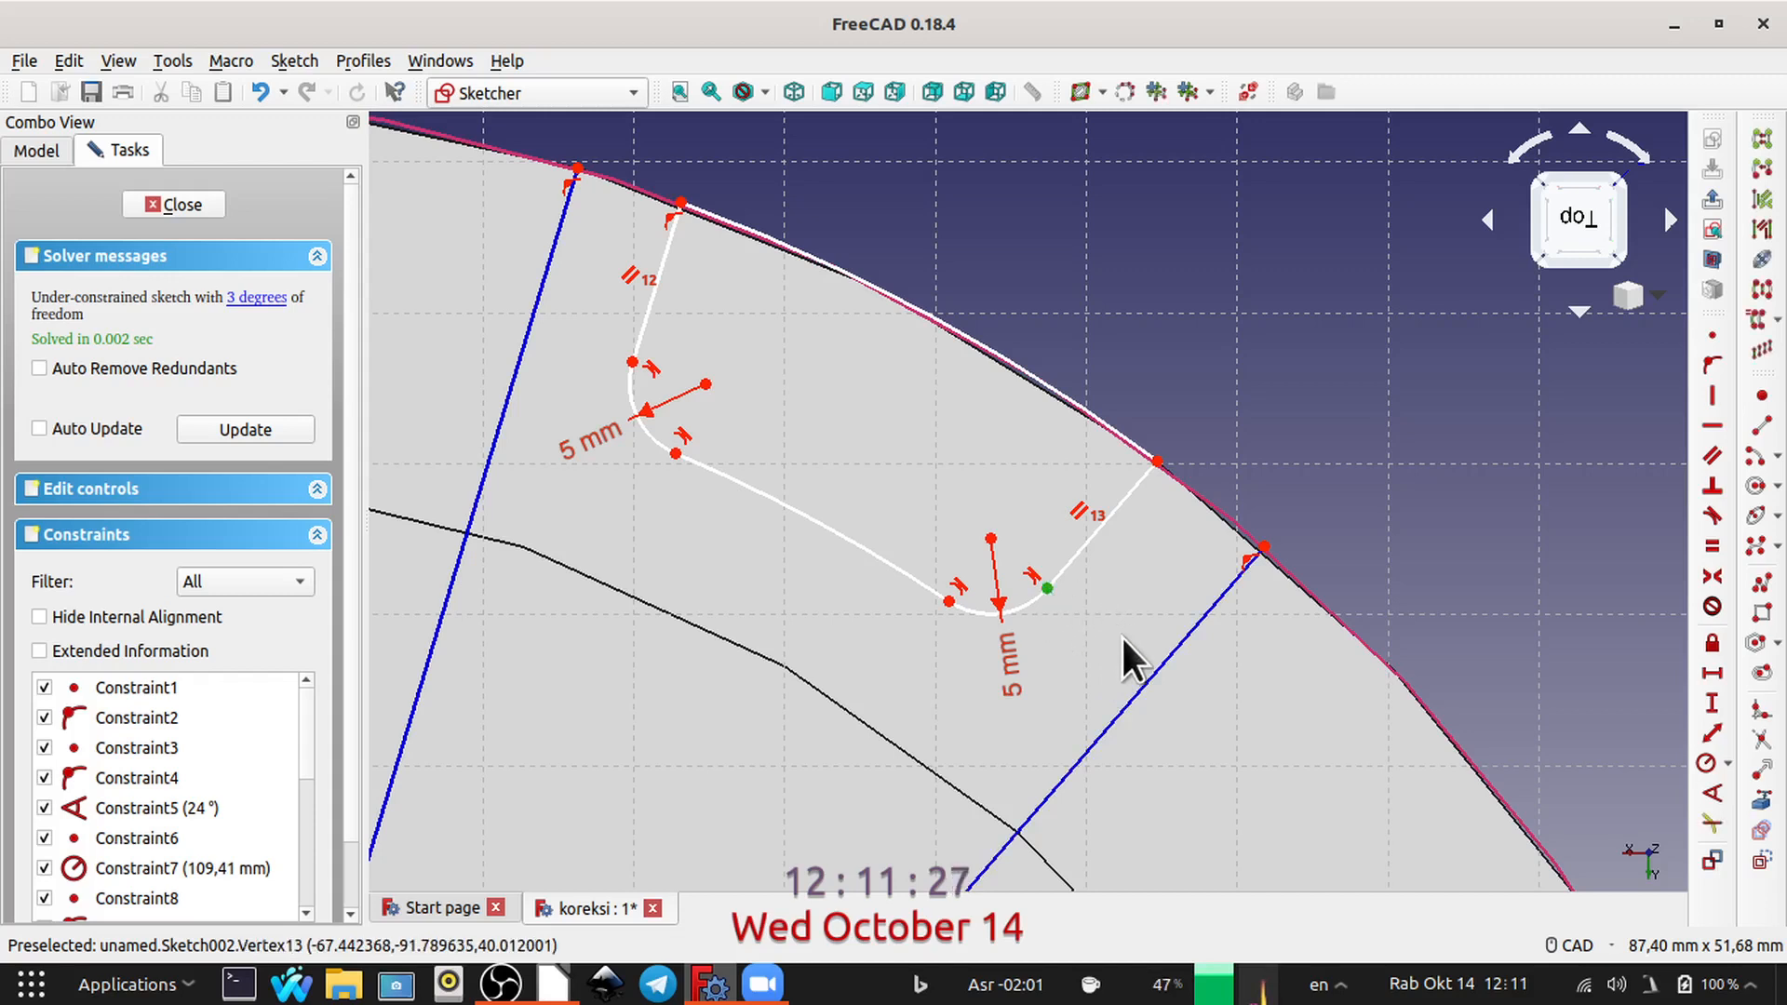
click(1141, 684)
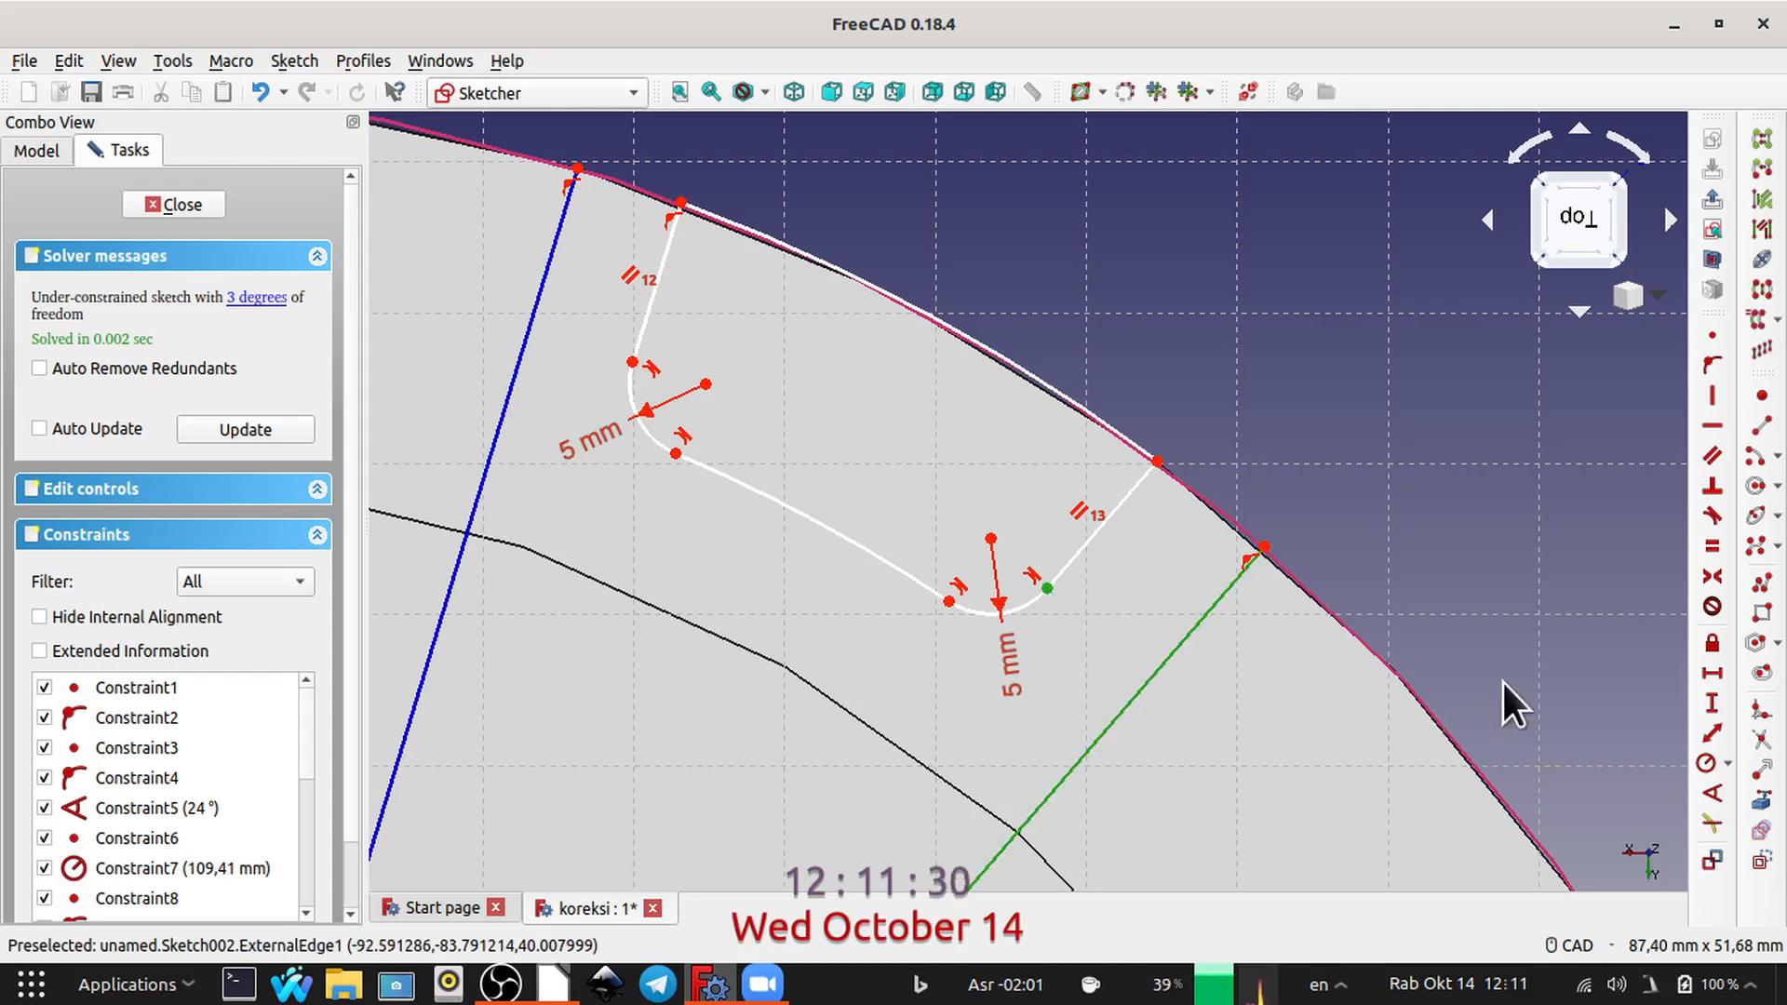
click(1710, 735)
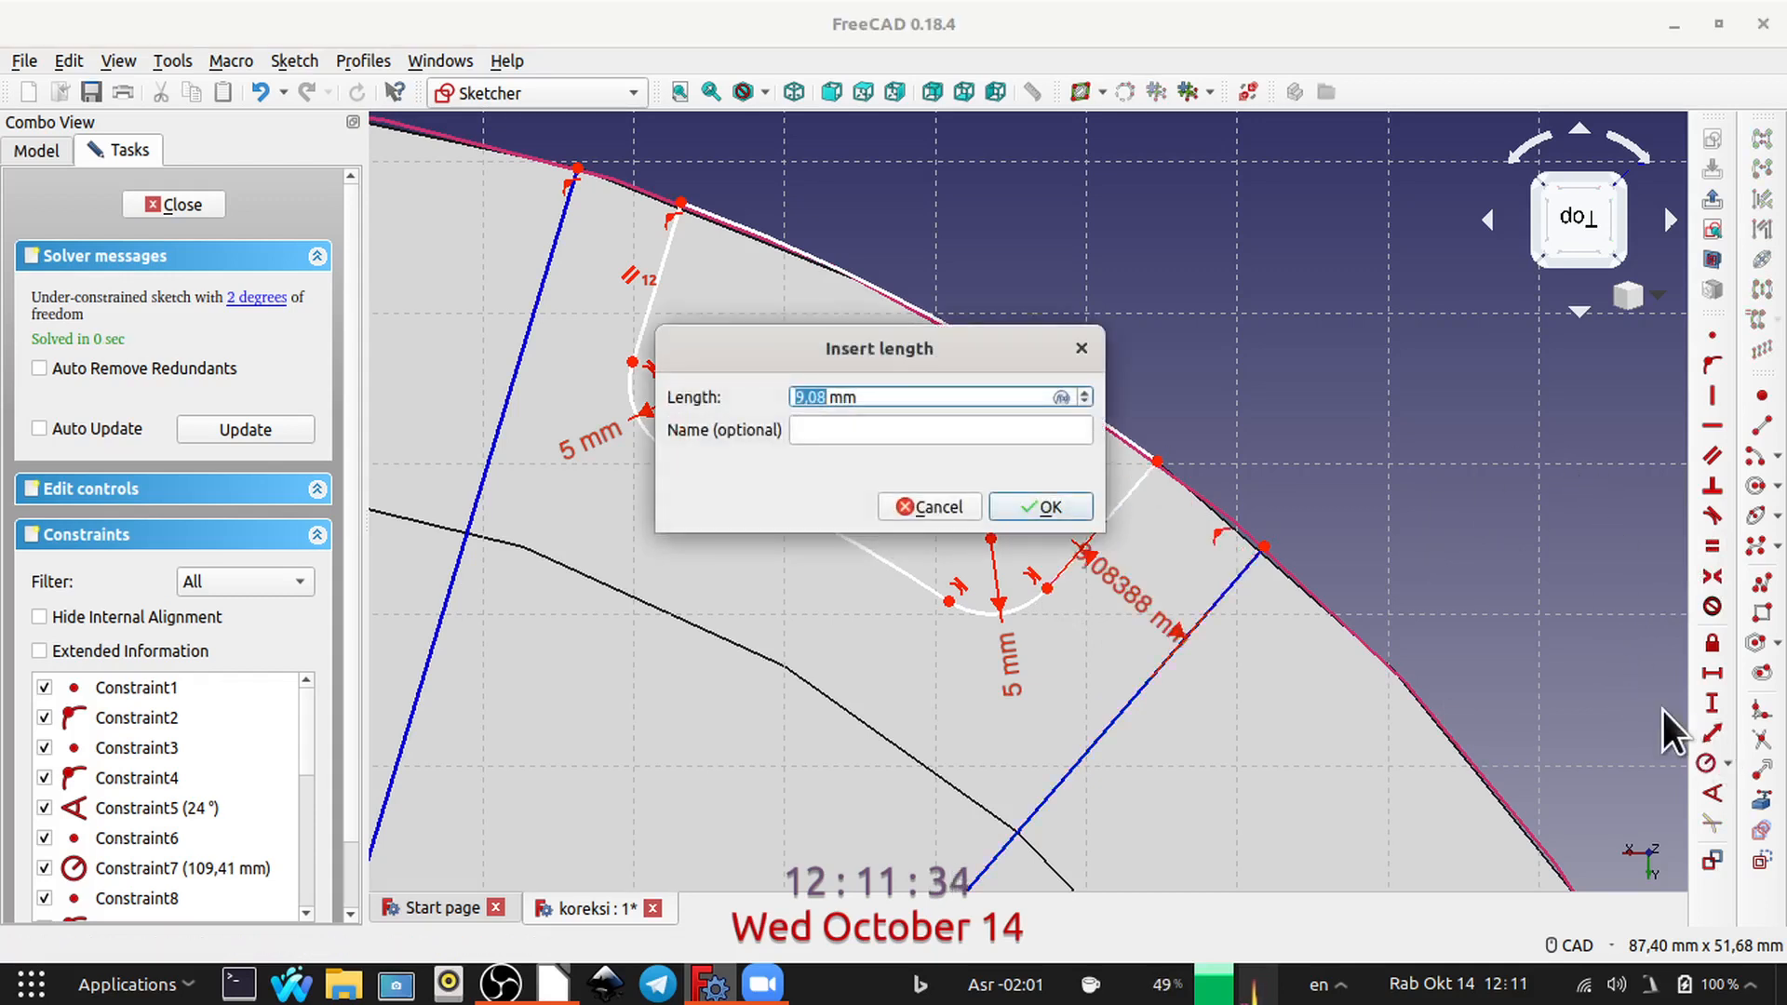
text(12)
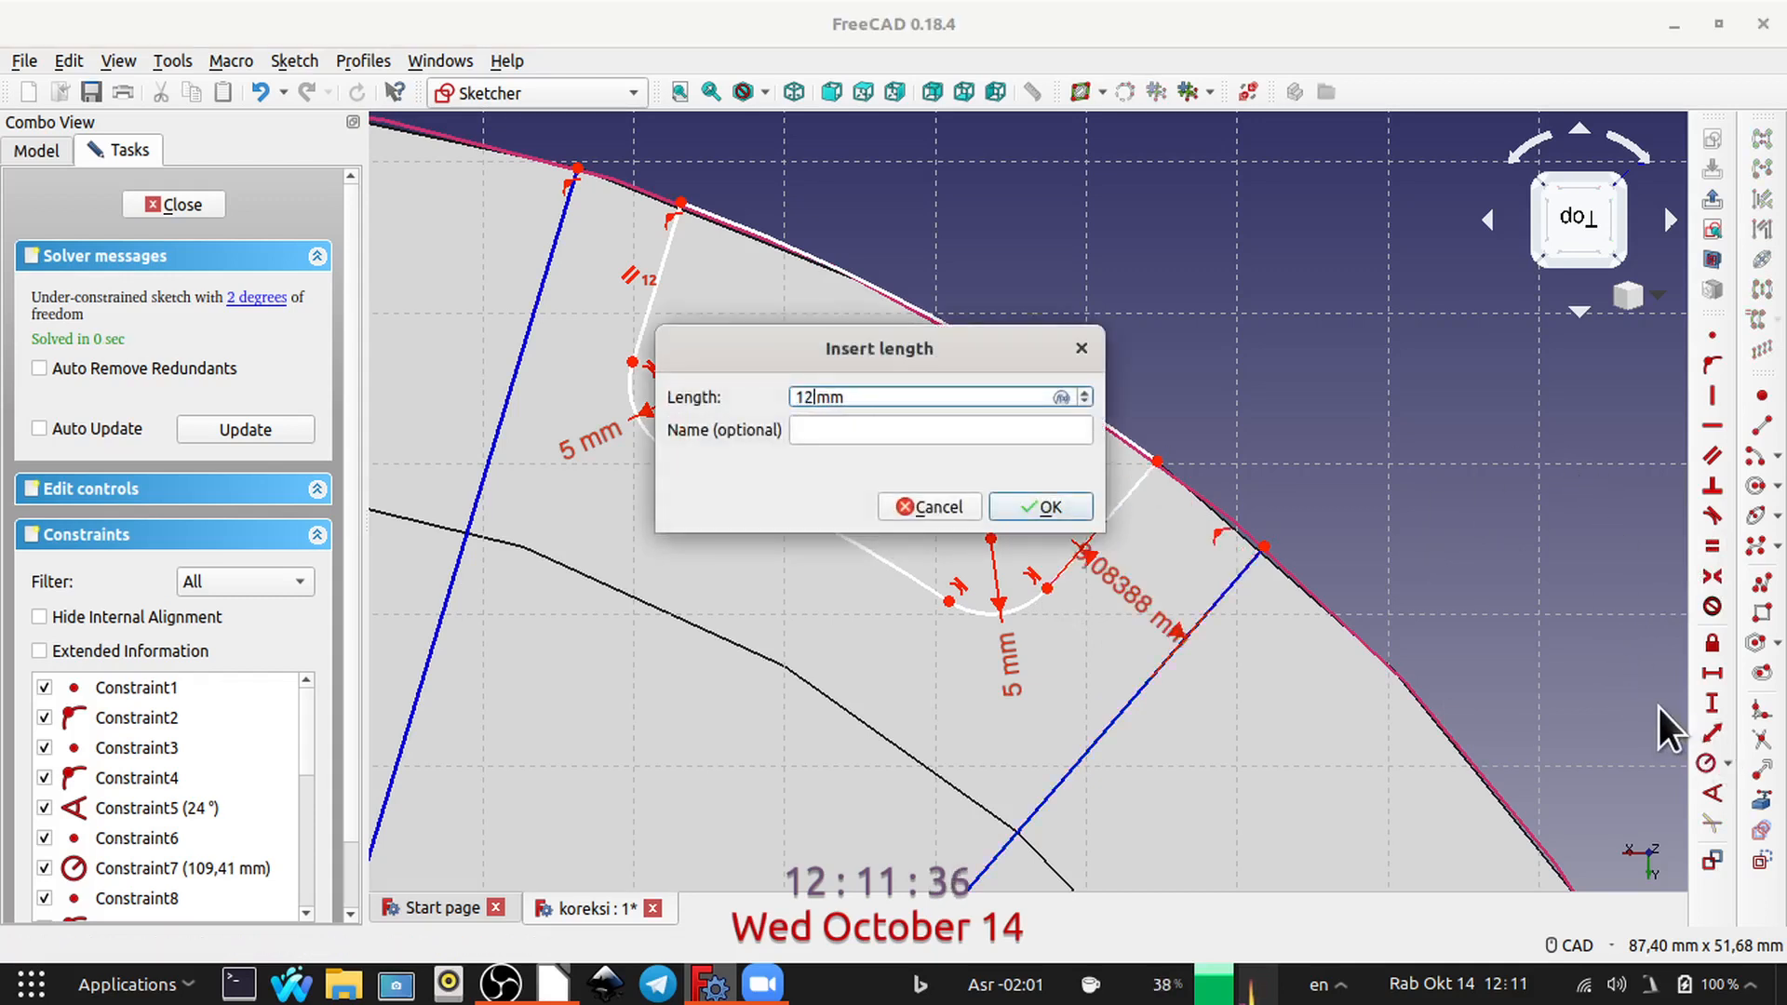
text(,5)
key(Return)
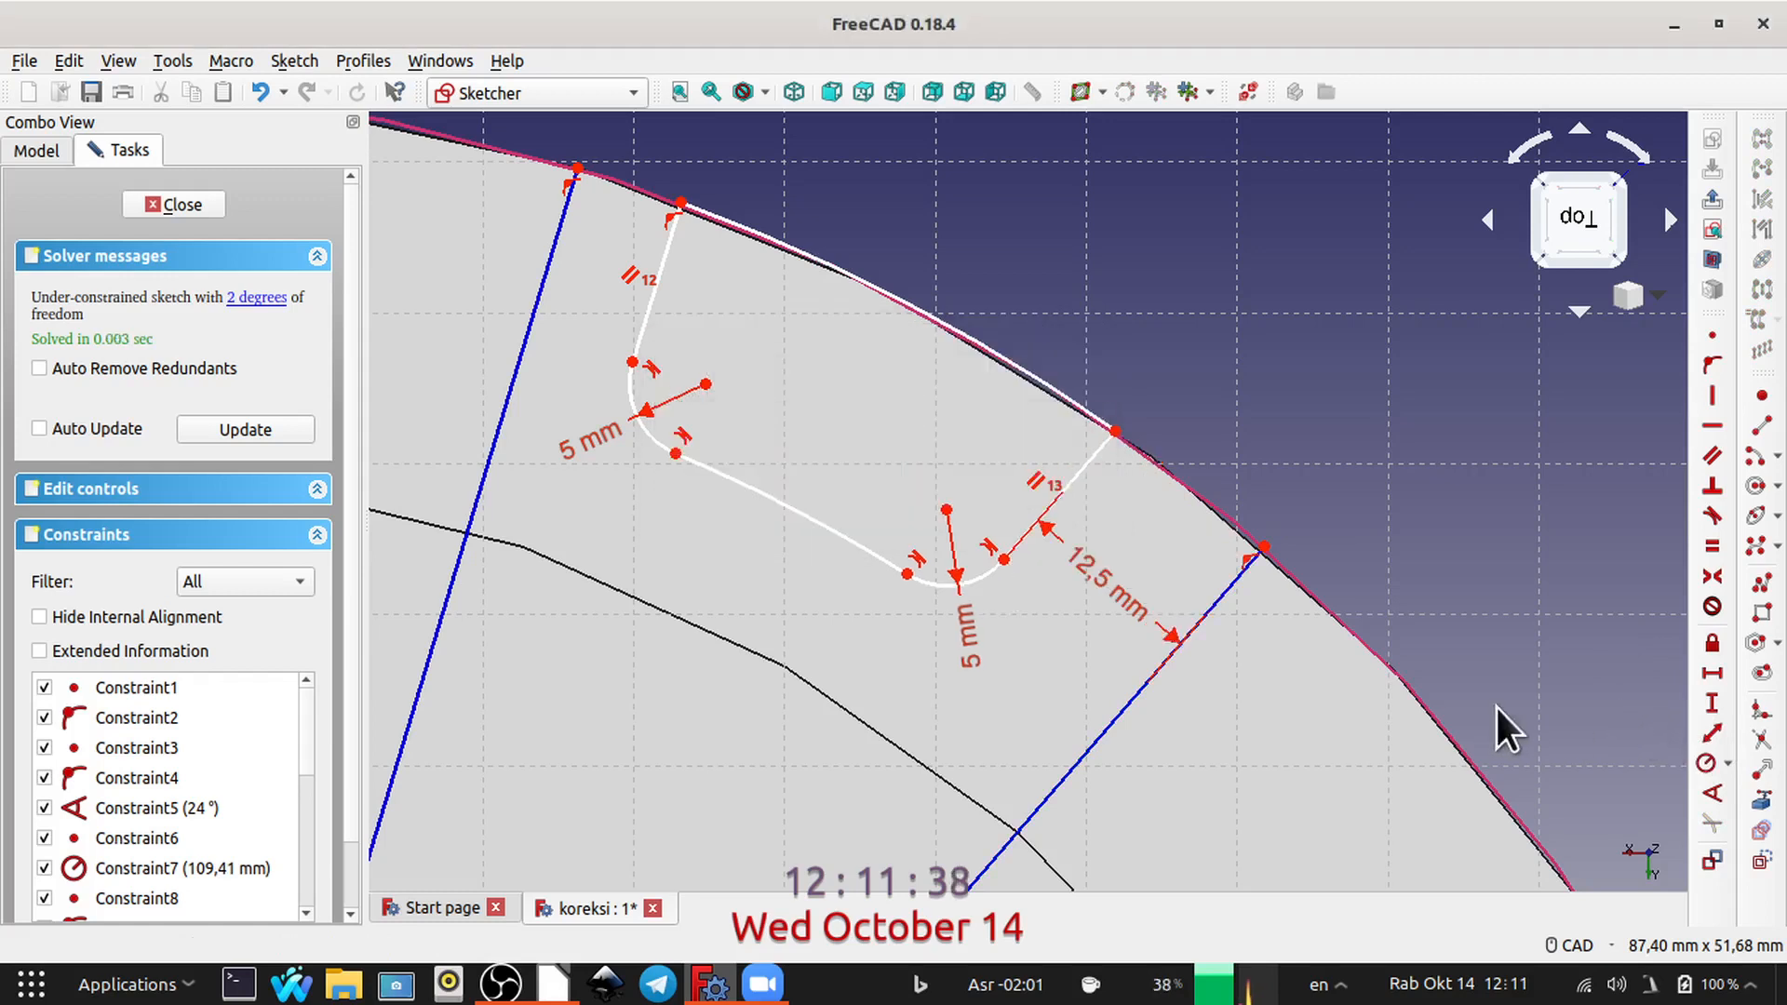
Step: Set a 12,5 mm distance between the other side line's fillet end and its radial line, then shift the dimension label and sector slightly
click(632, 363)
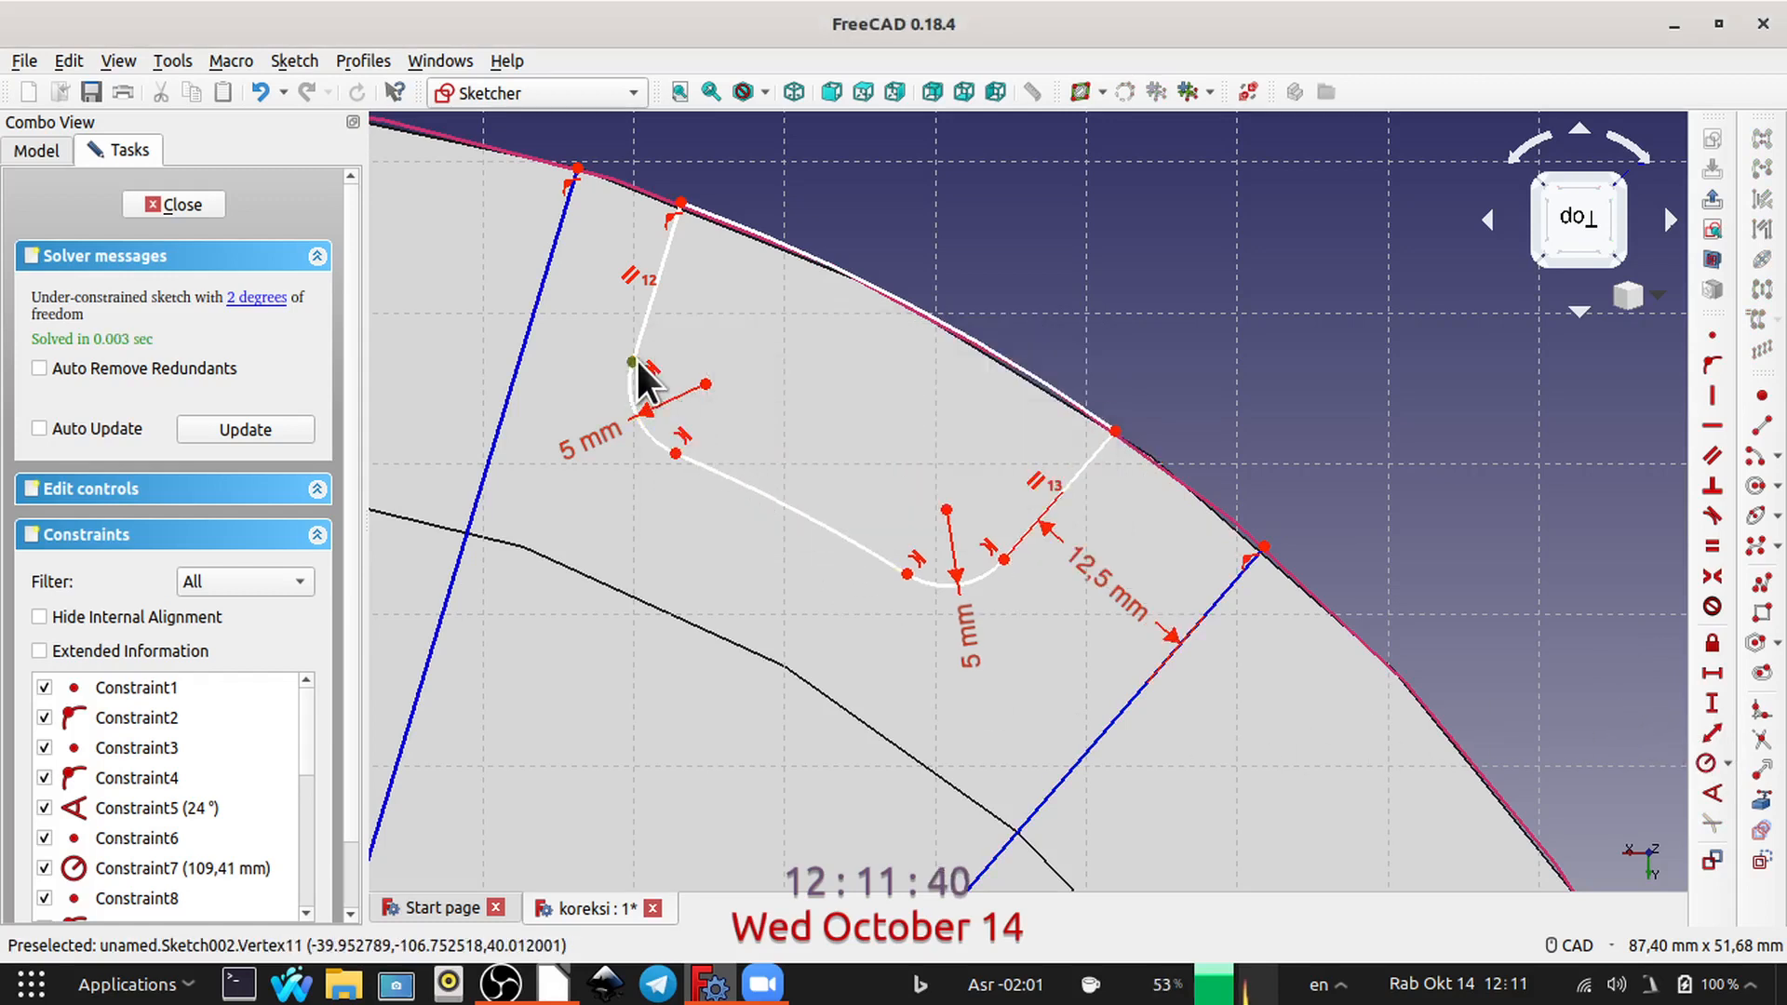
click(526, 332)
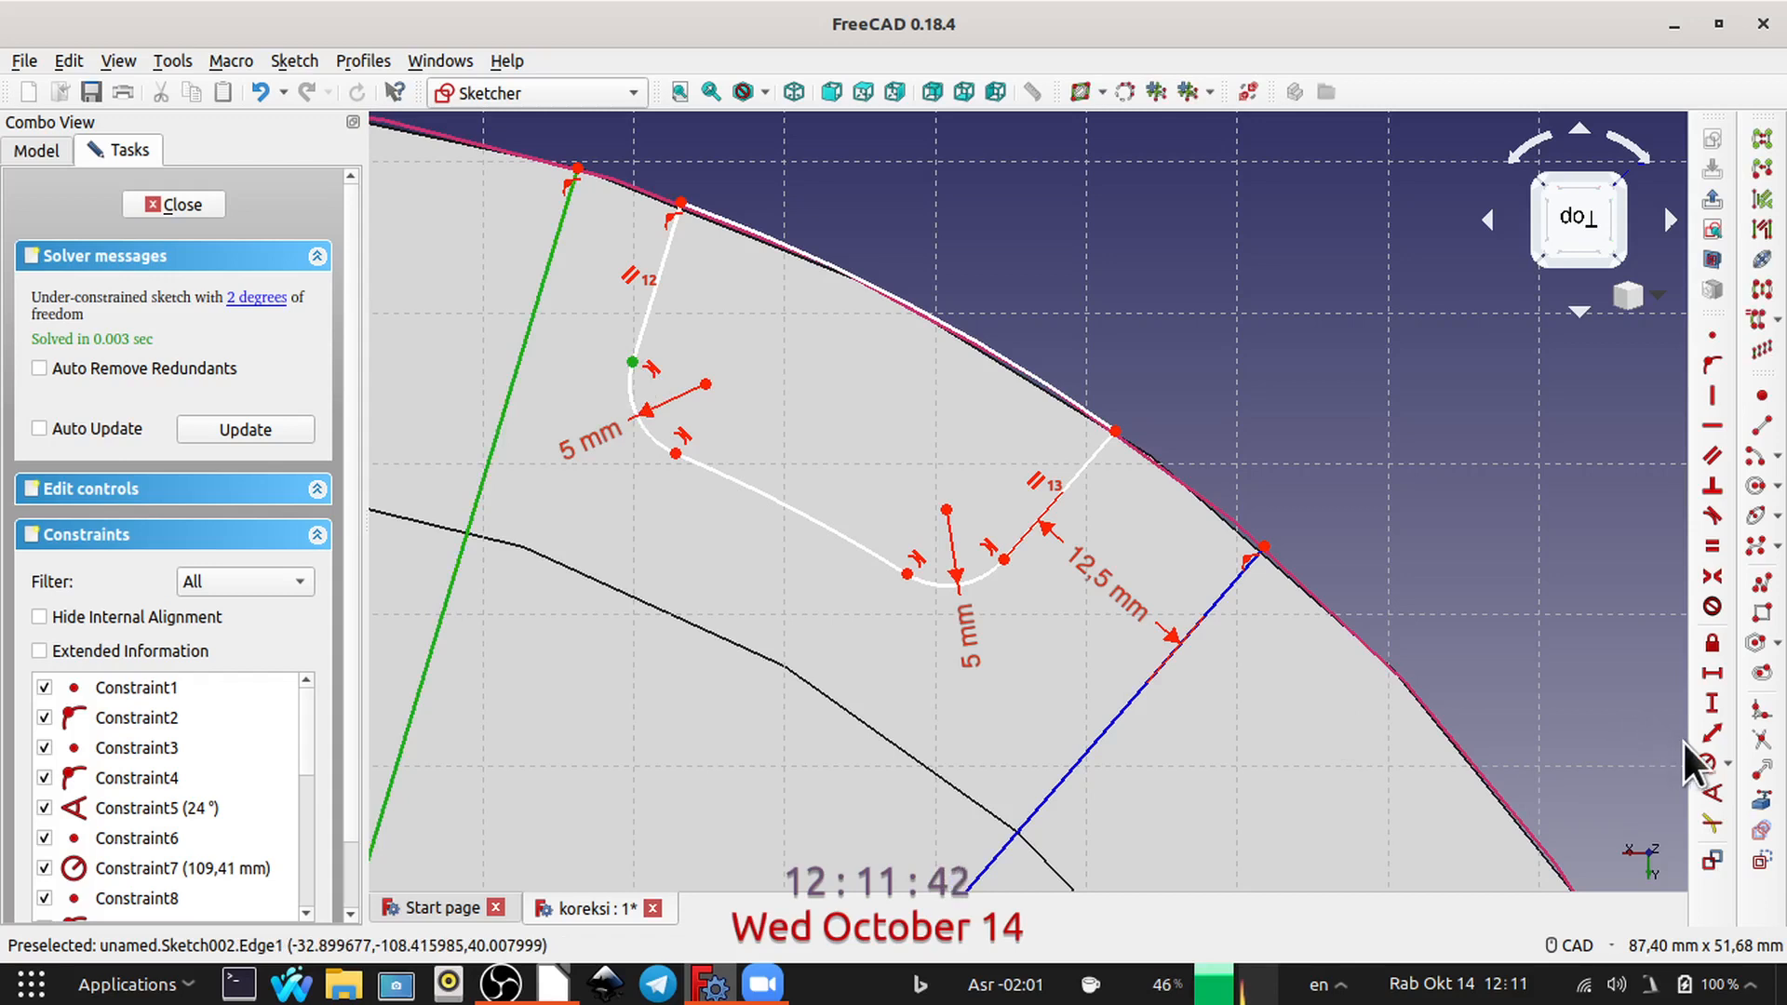
click(1705, 734)
text(12)
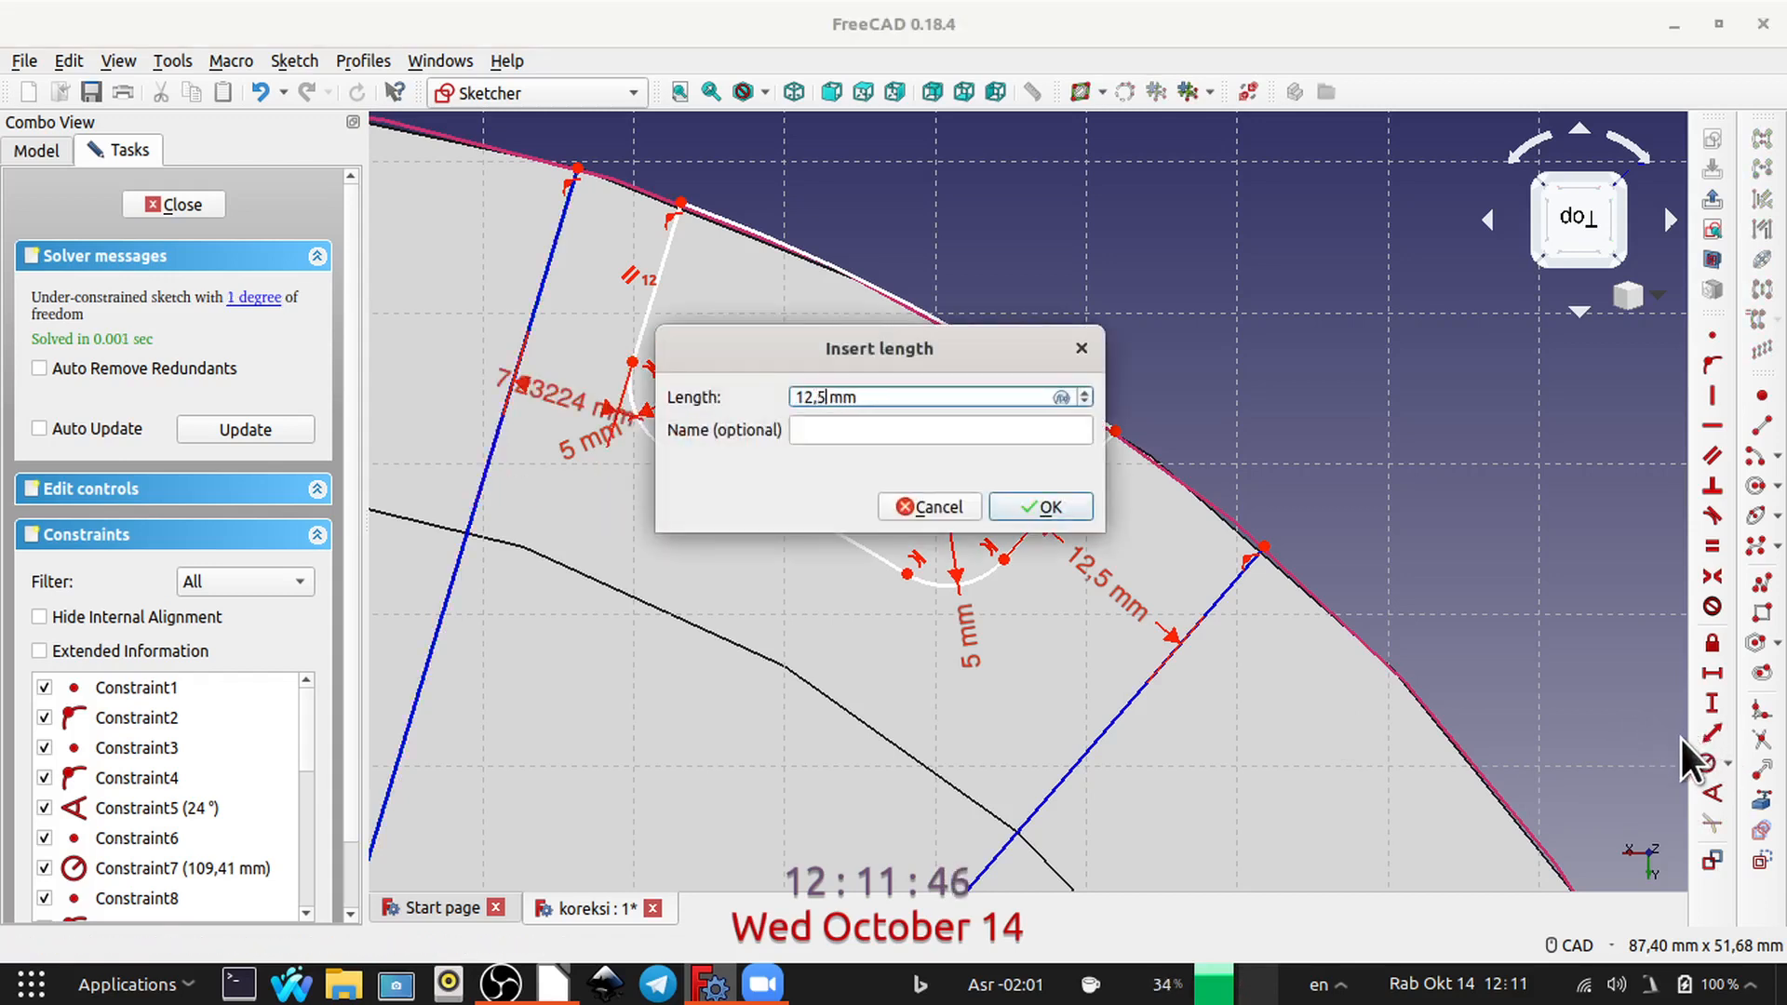
text(,5)
key(Return)
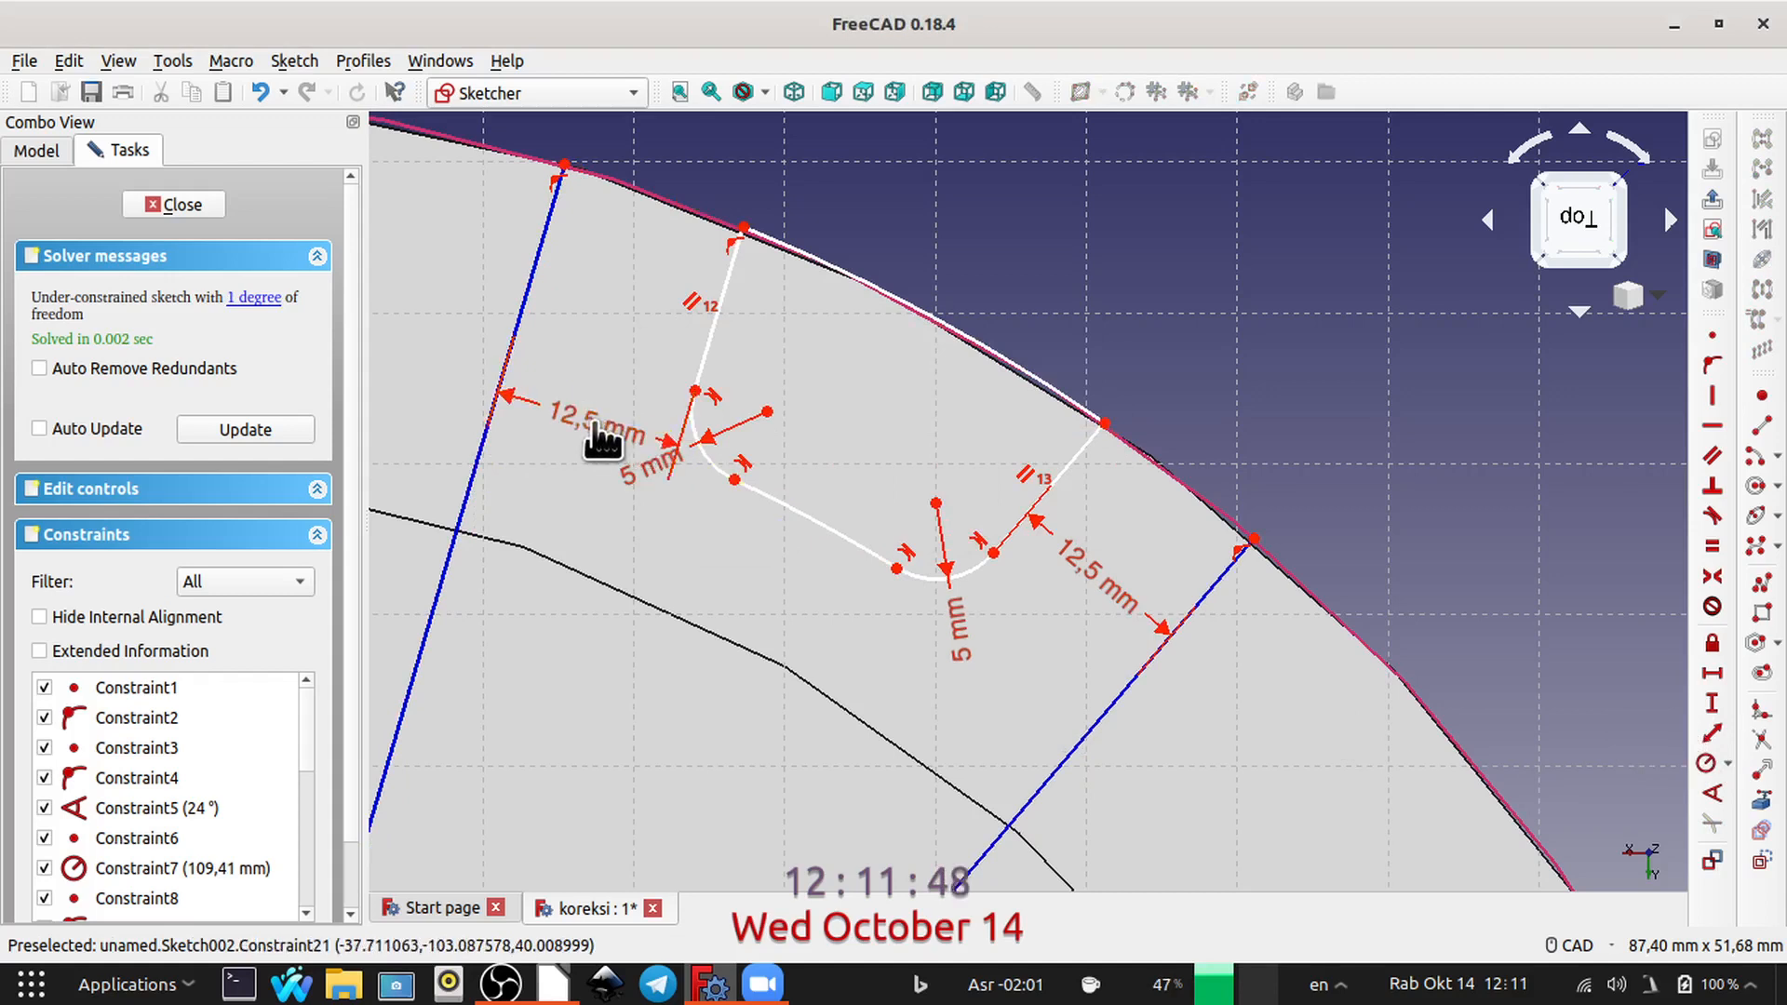
drag(593, 423, 587, 463)
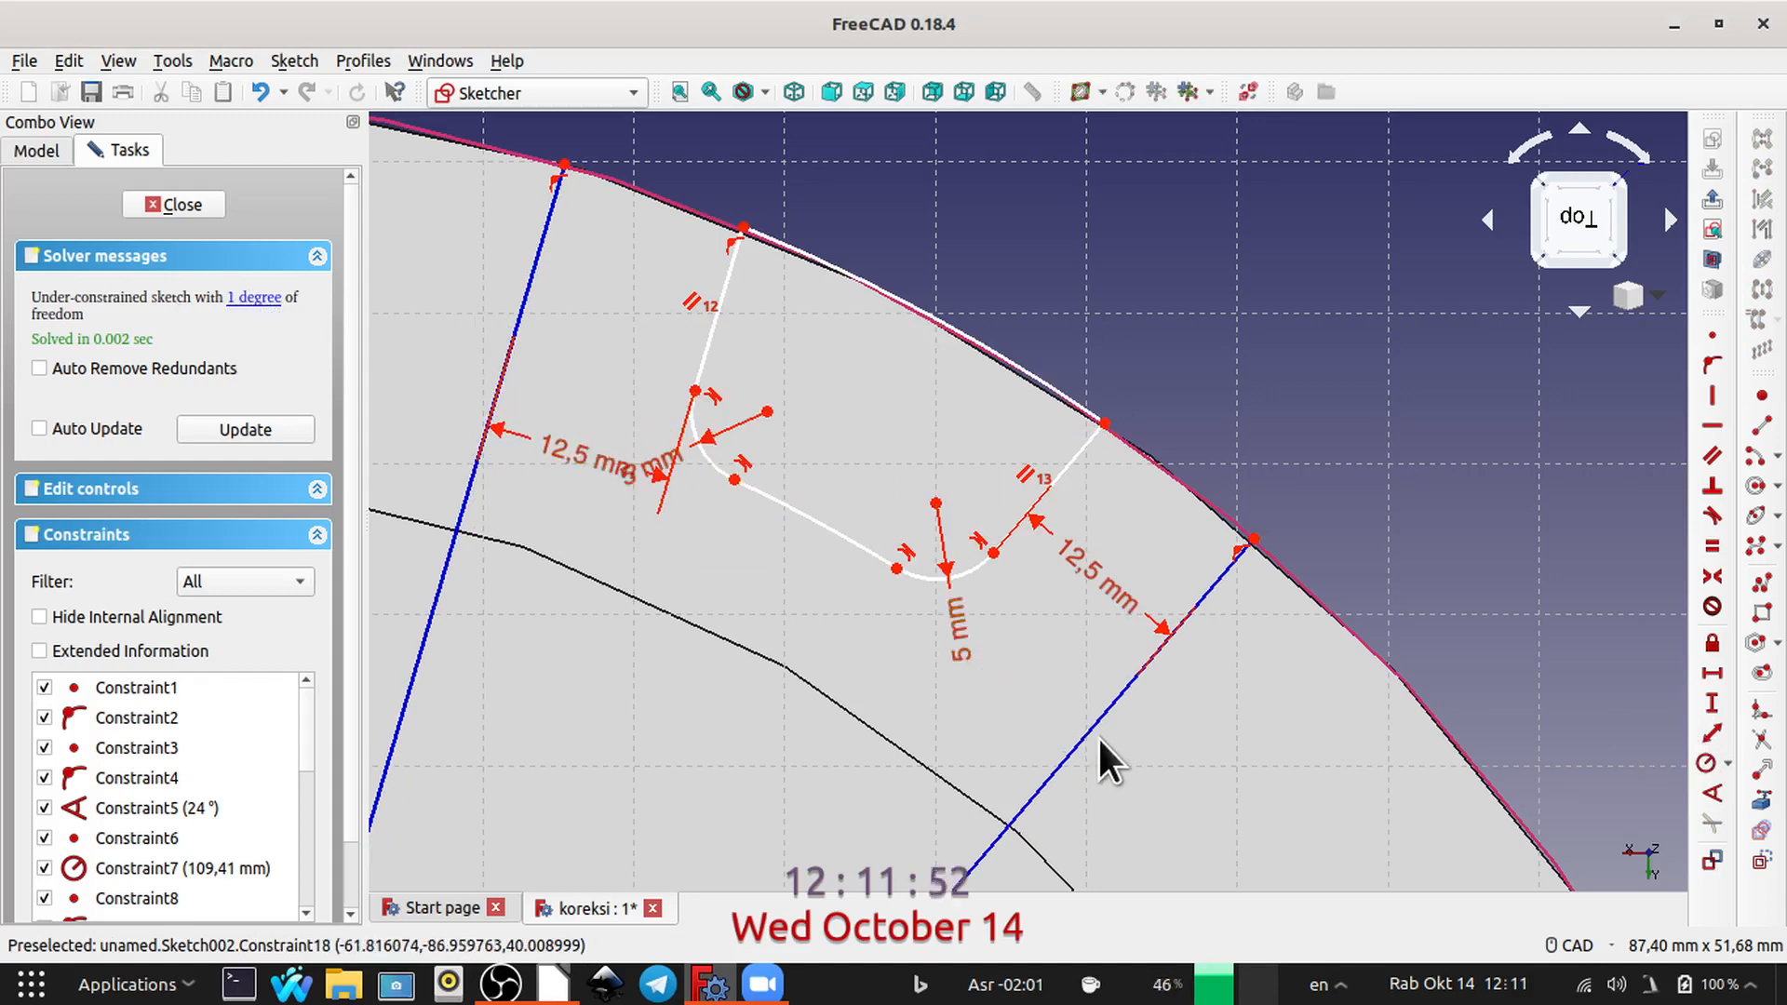
mouse_move(1083, 732)
mouse_down()
mouse_move(1185, 837)
mouse_move(1123, 762)
mouse_move(981, 686)
mouse_move(969, 530)
mouse_up()
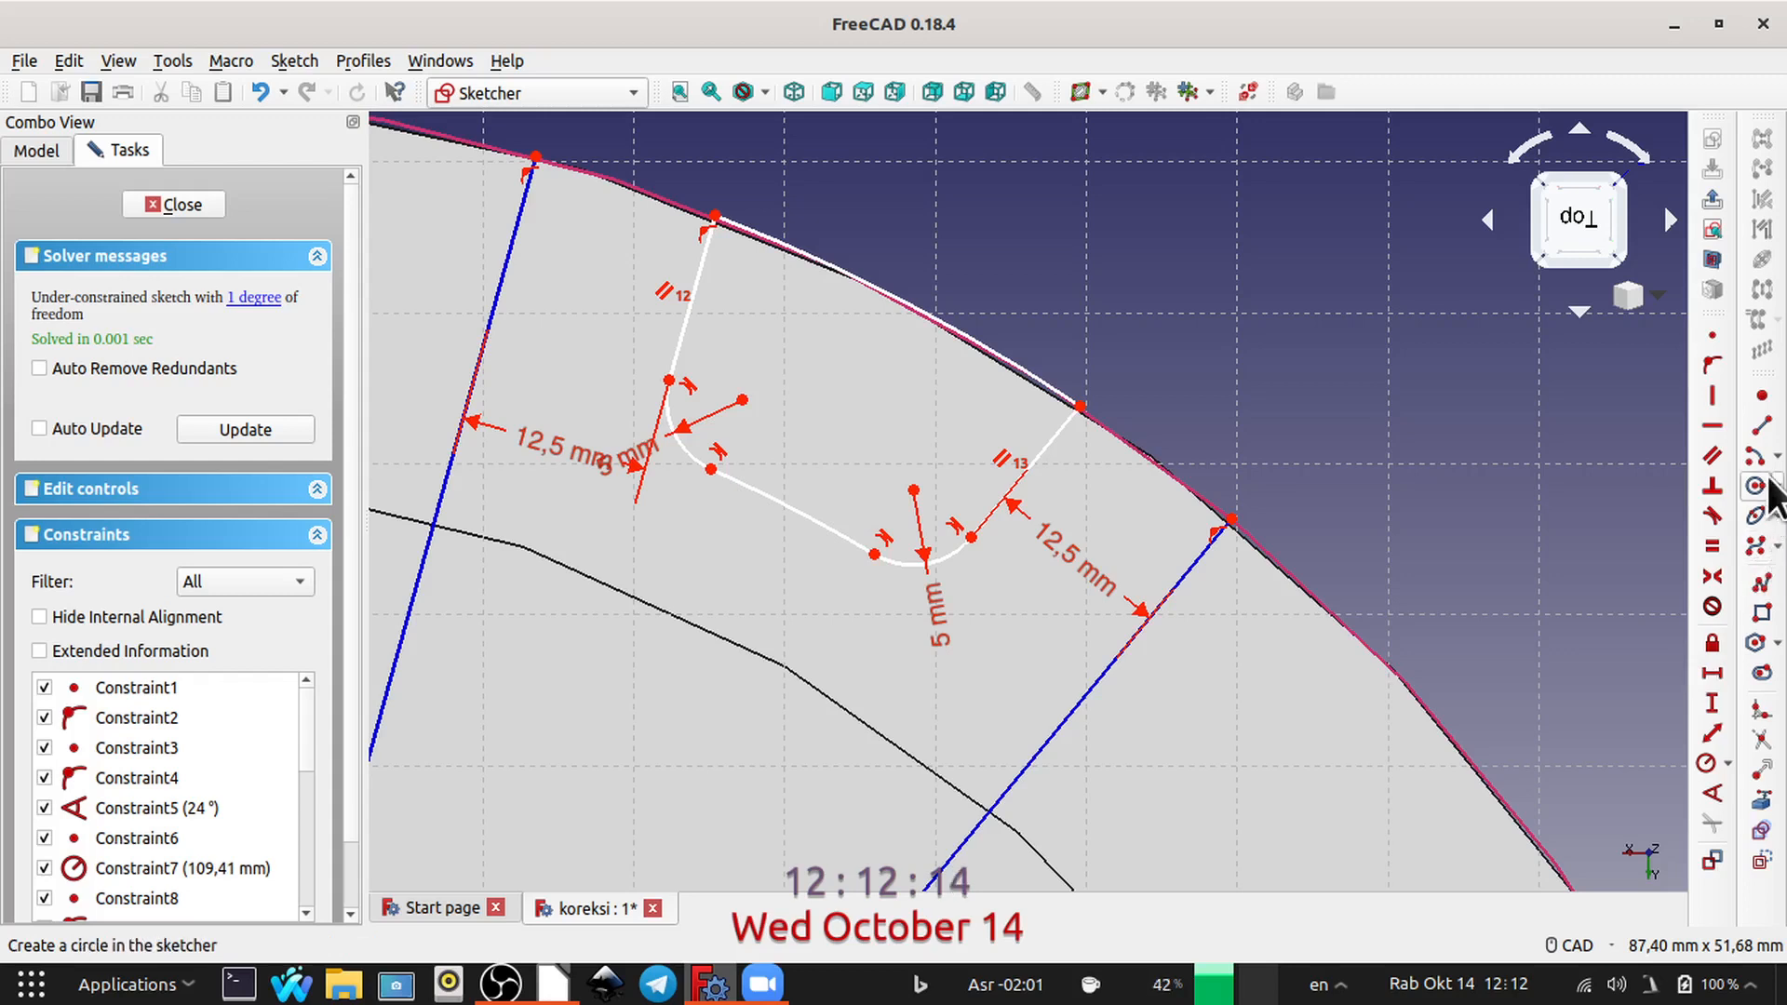
Step: Draw a horizontal construction line outward past the rim from the profile's outer corner farther from the vertical axis
click(1762, 428)
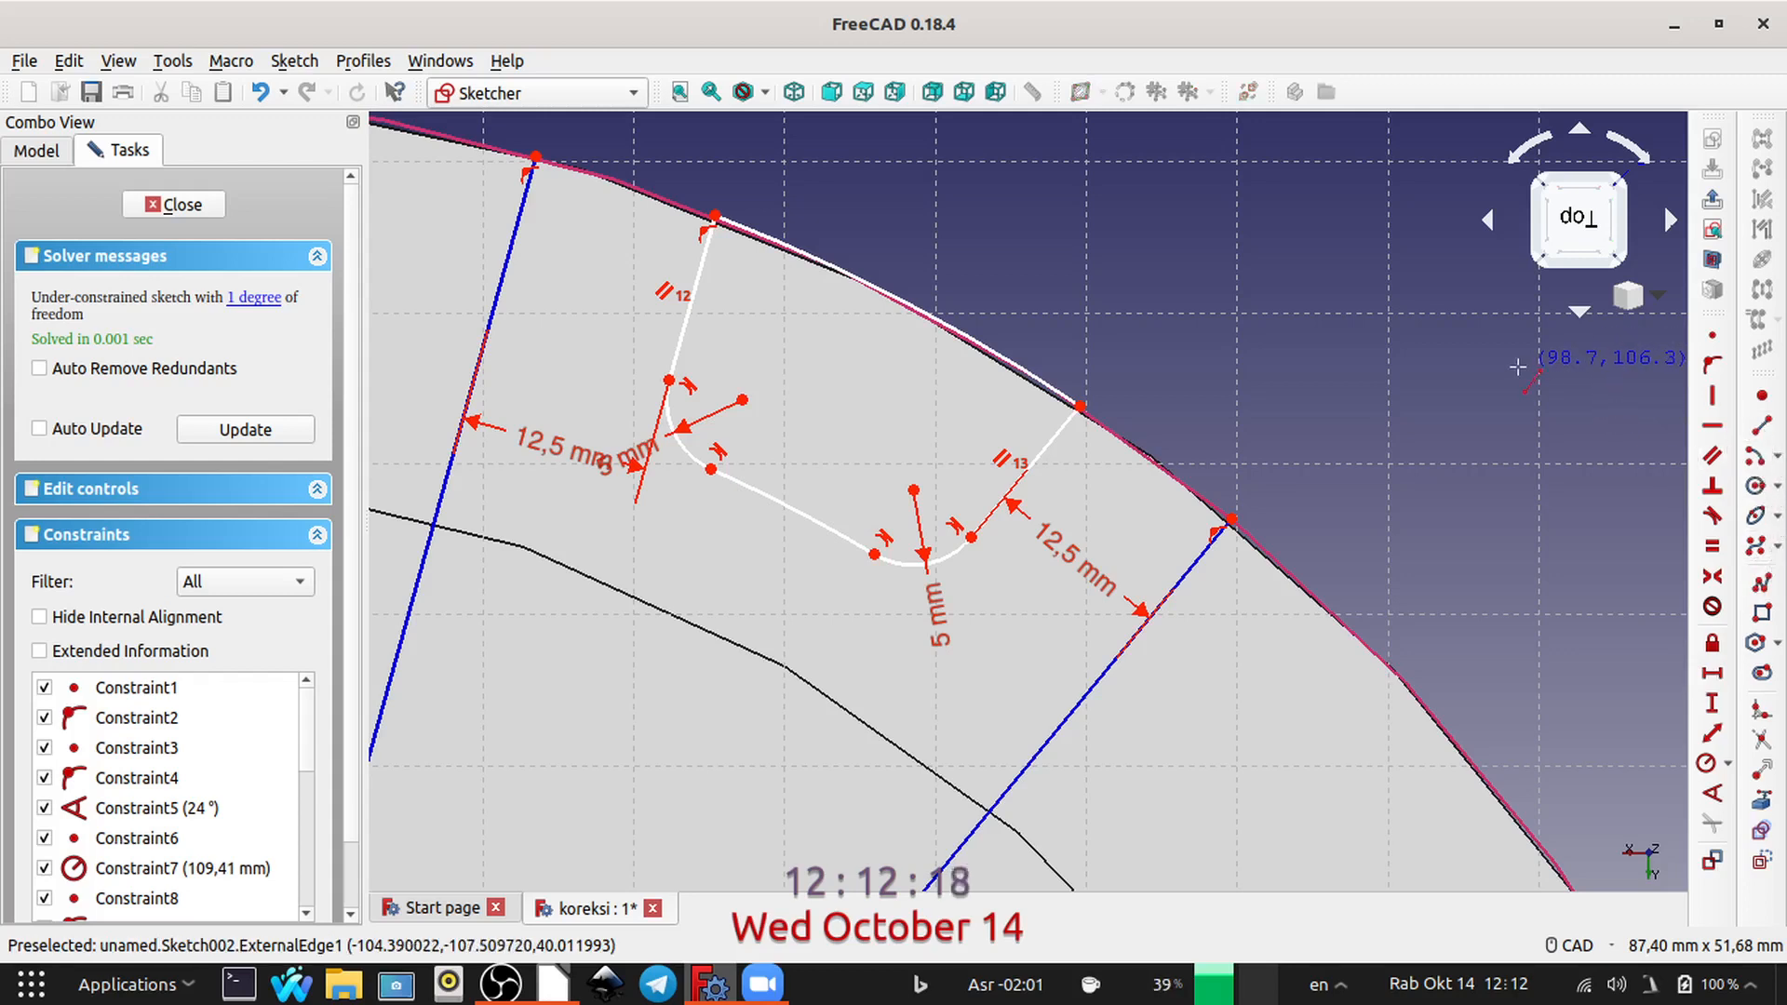
click(1080, 407)
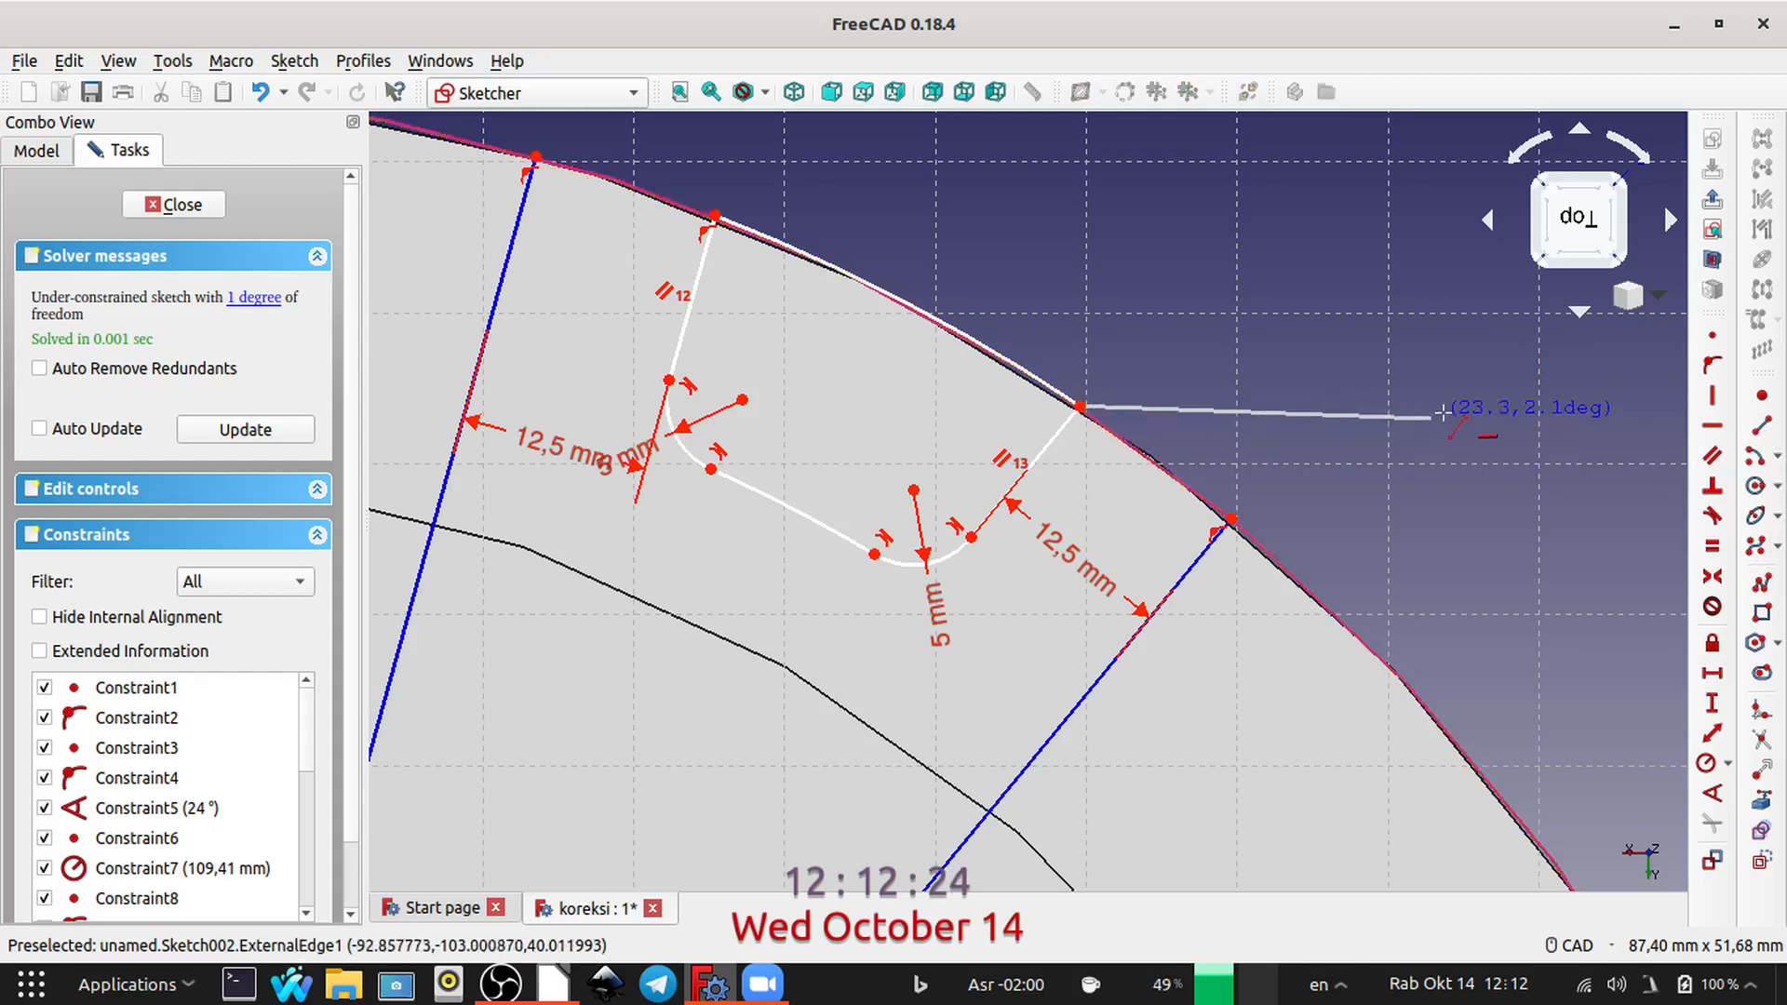
click(1480, 406)
key(Escape)
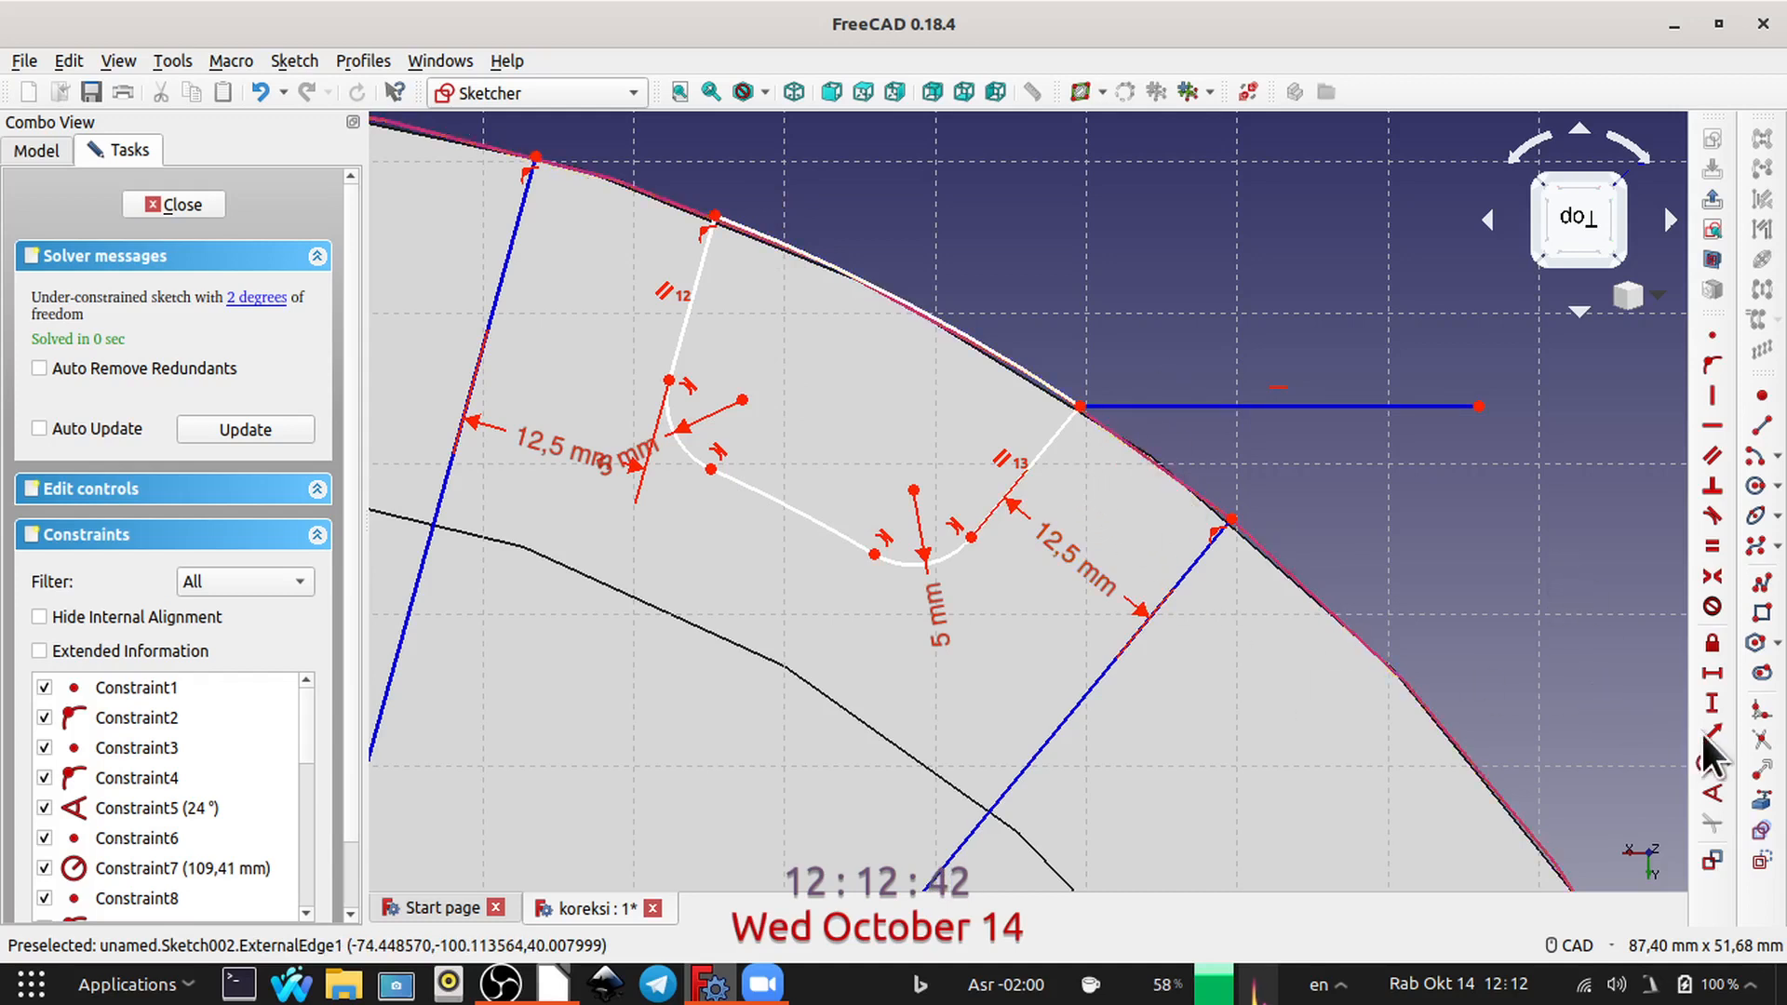
Step: Fillet the outer corner between the short side line and the horizontal construction line
click(1761, 710)
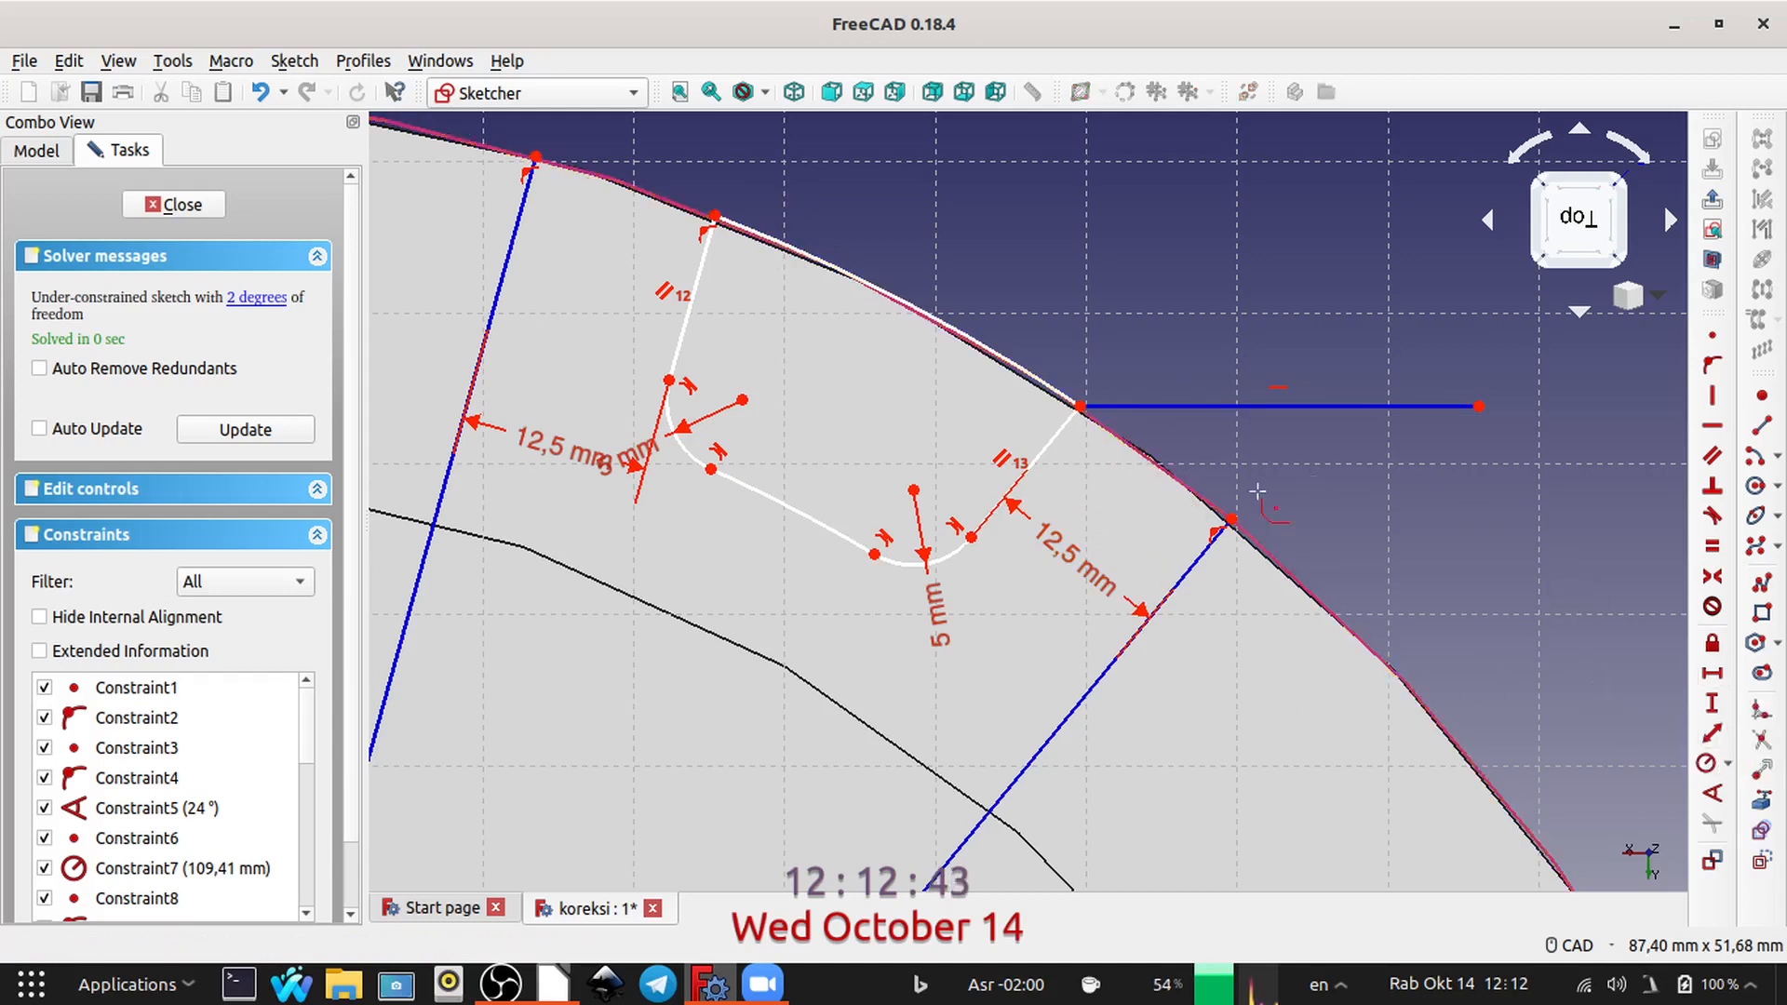
click(1051, 441)
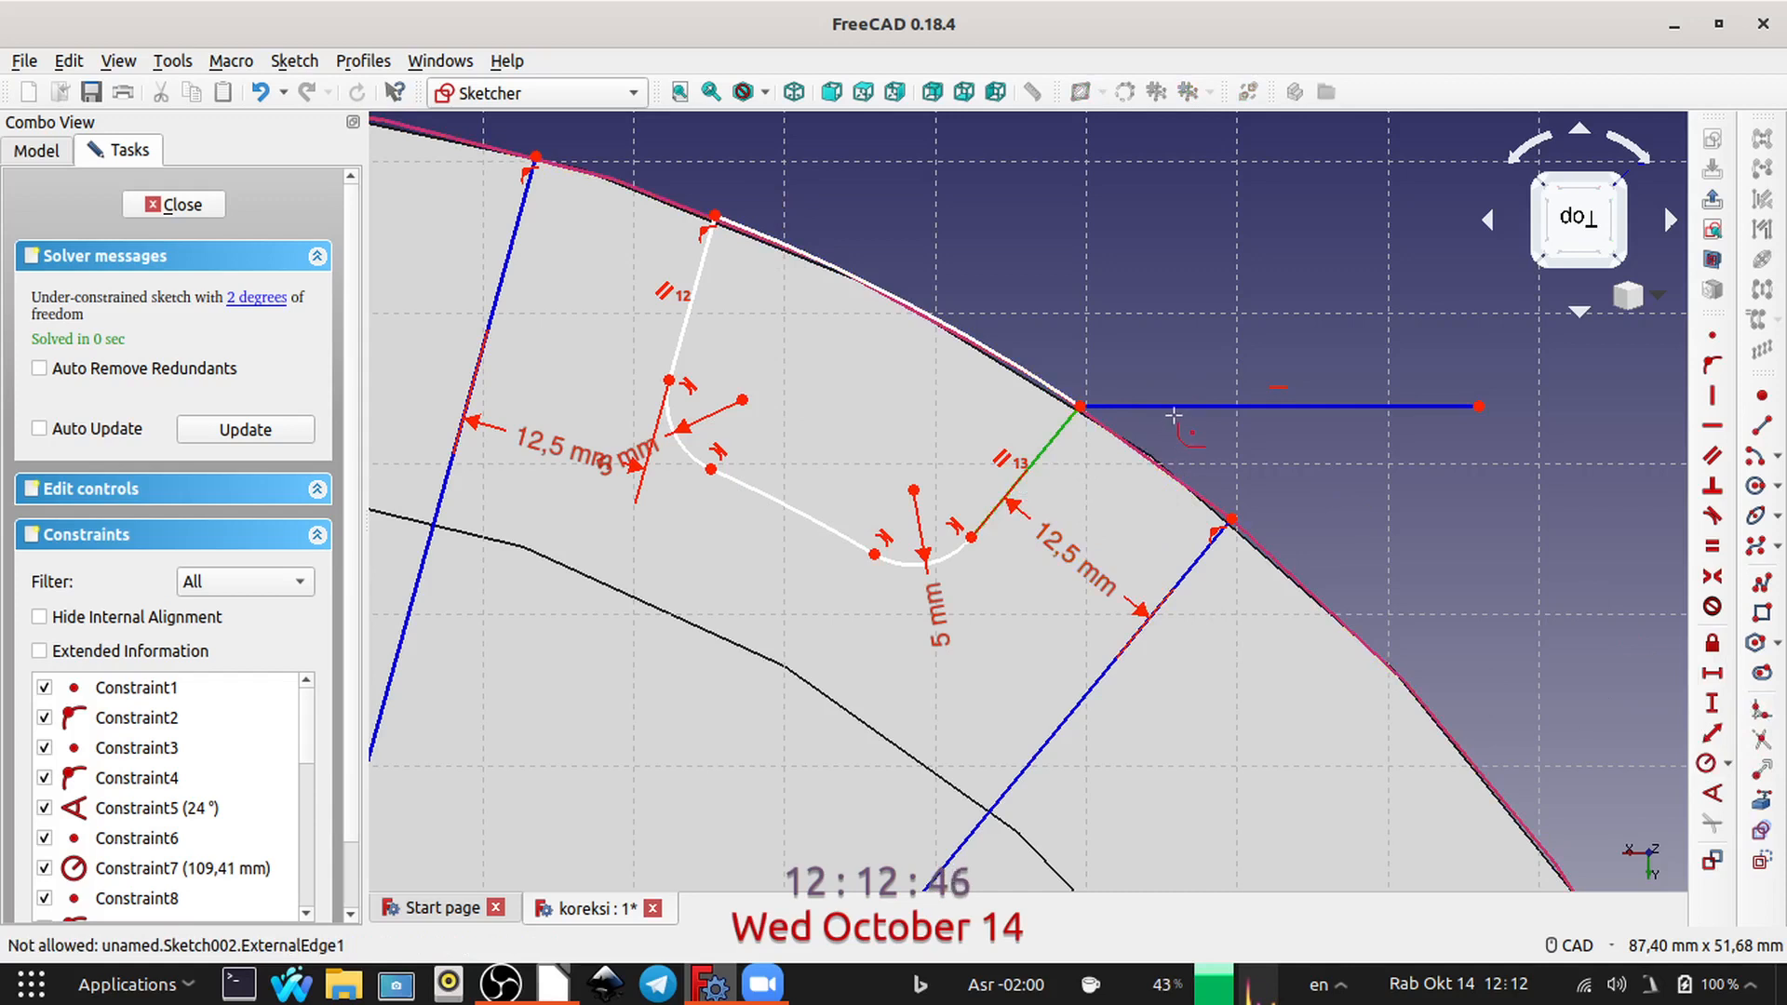
click(1186, 406)
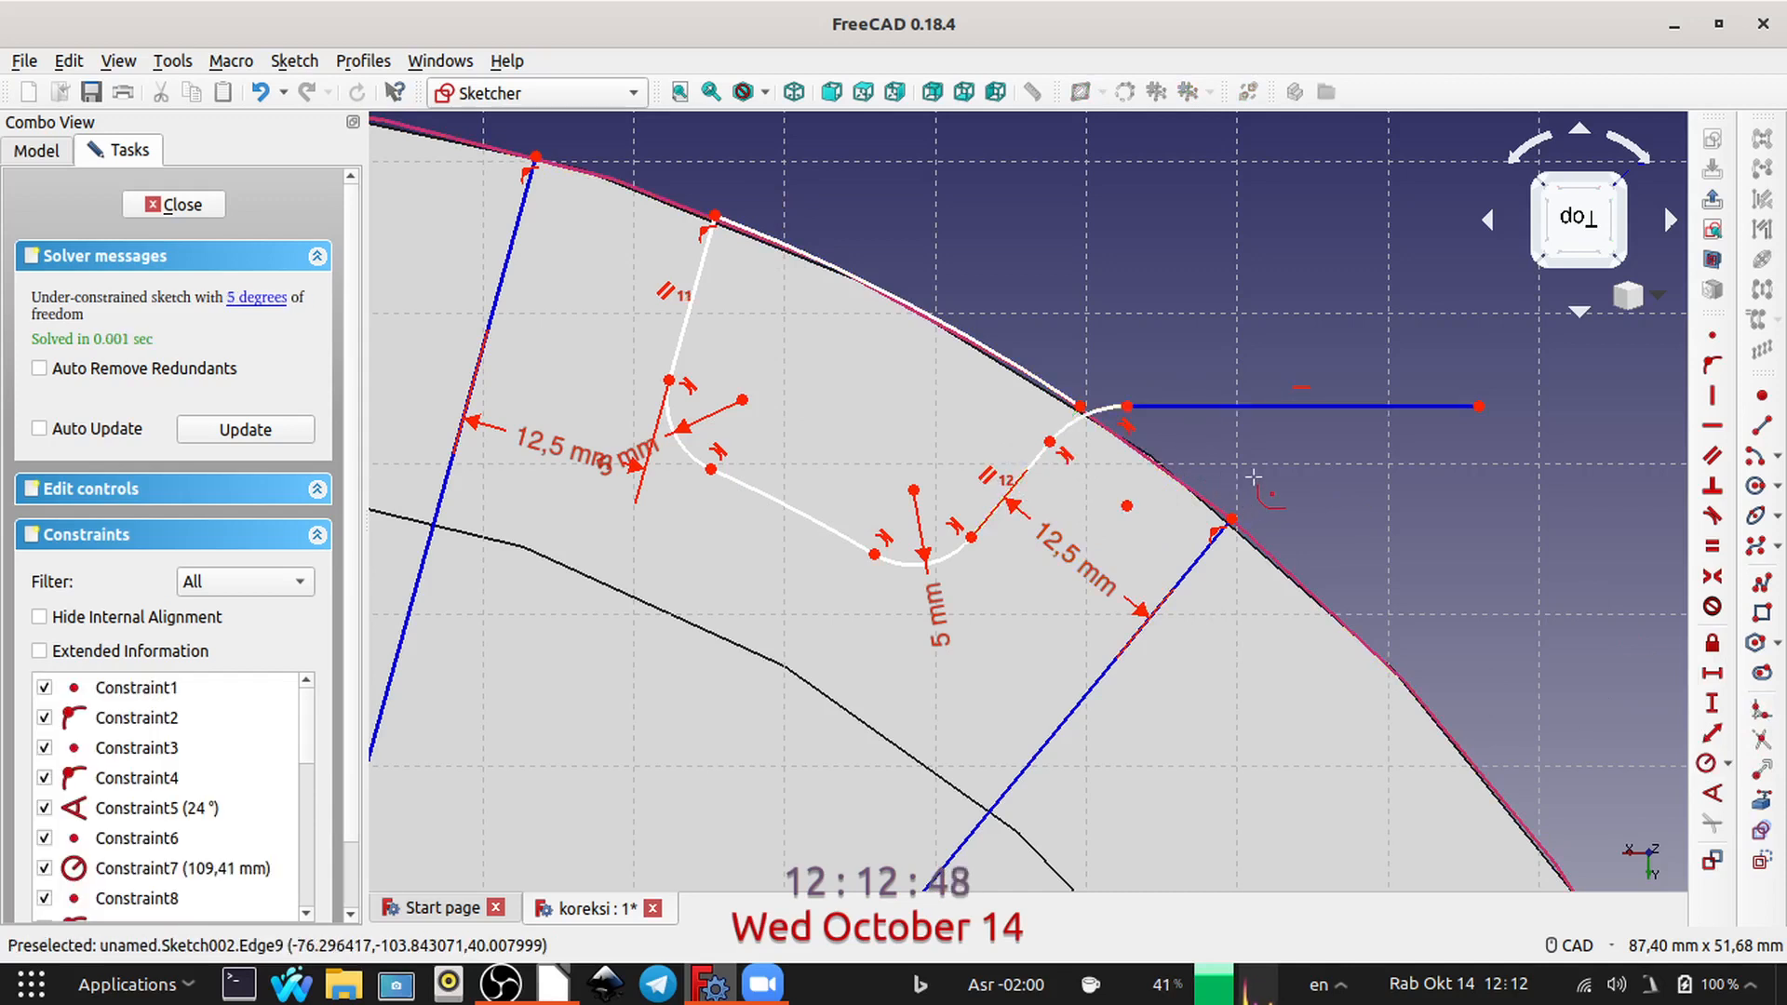
Step: Delete the horizontal construction line and constrain the remaining outer corner fillet to a 5 mm radius
right_click(1343, 478)
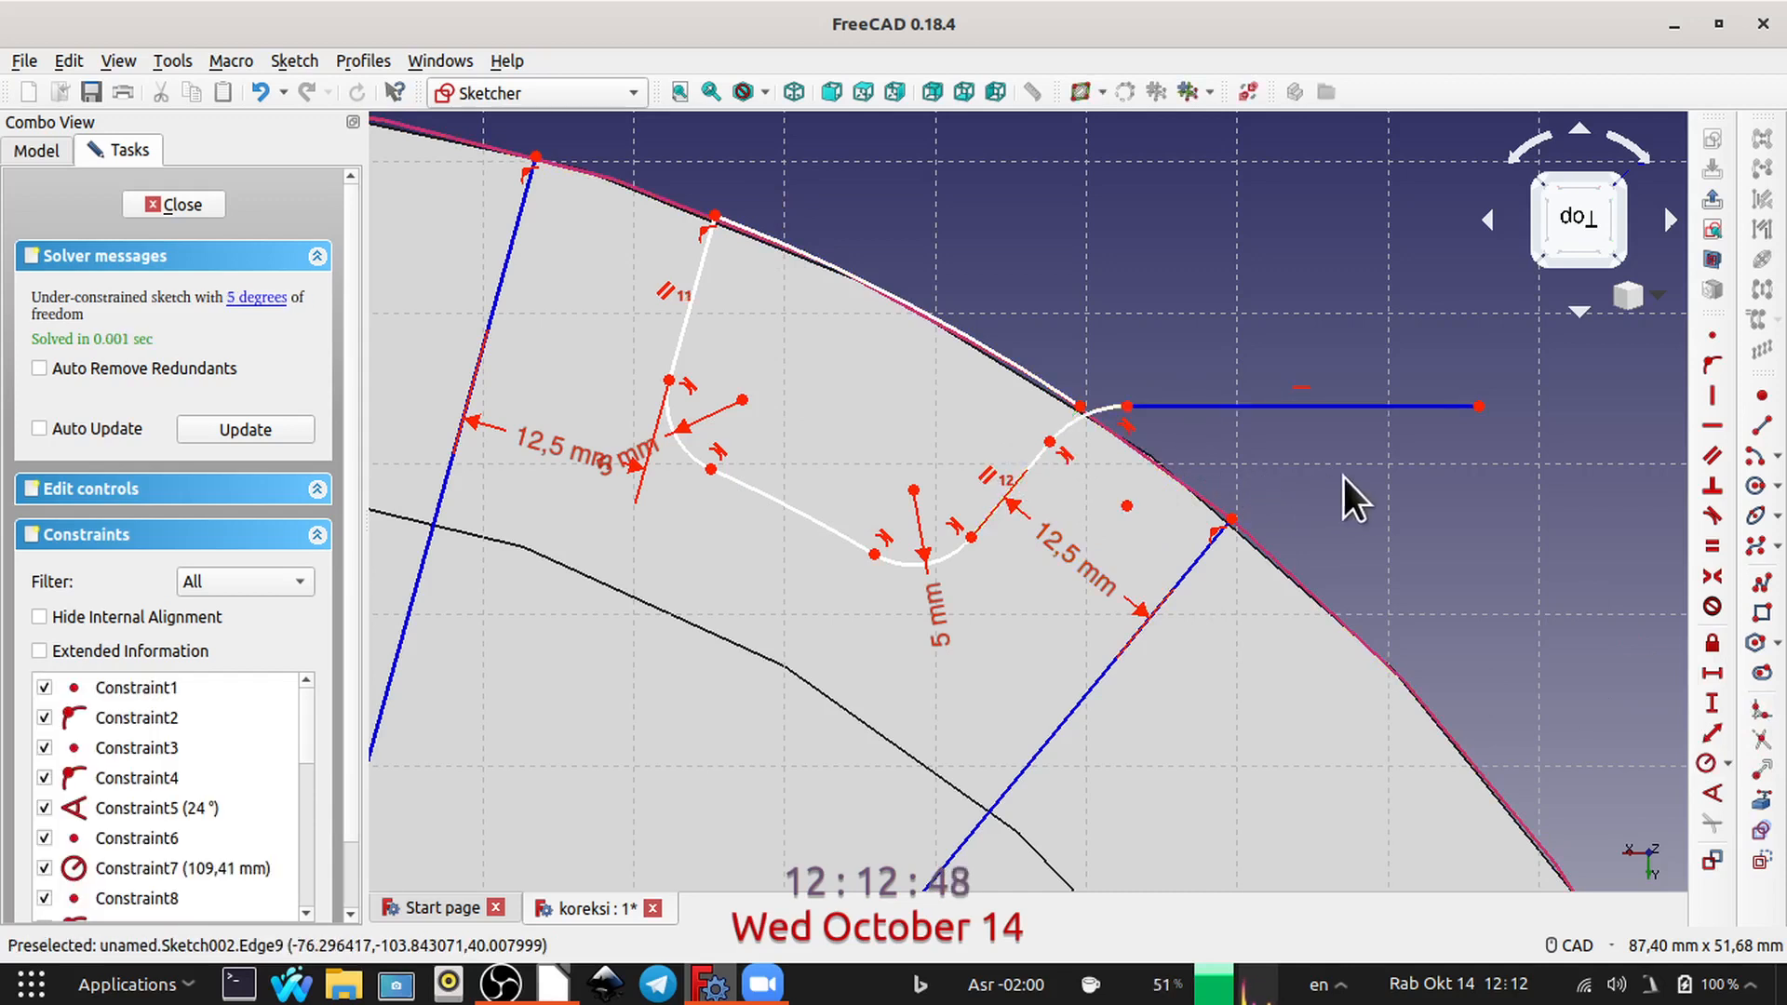
click(1326, 415)
key(Delete)
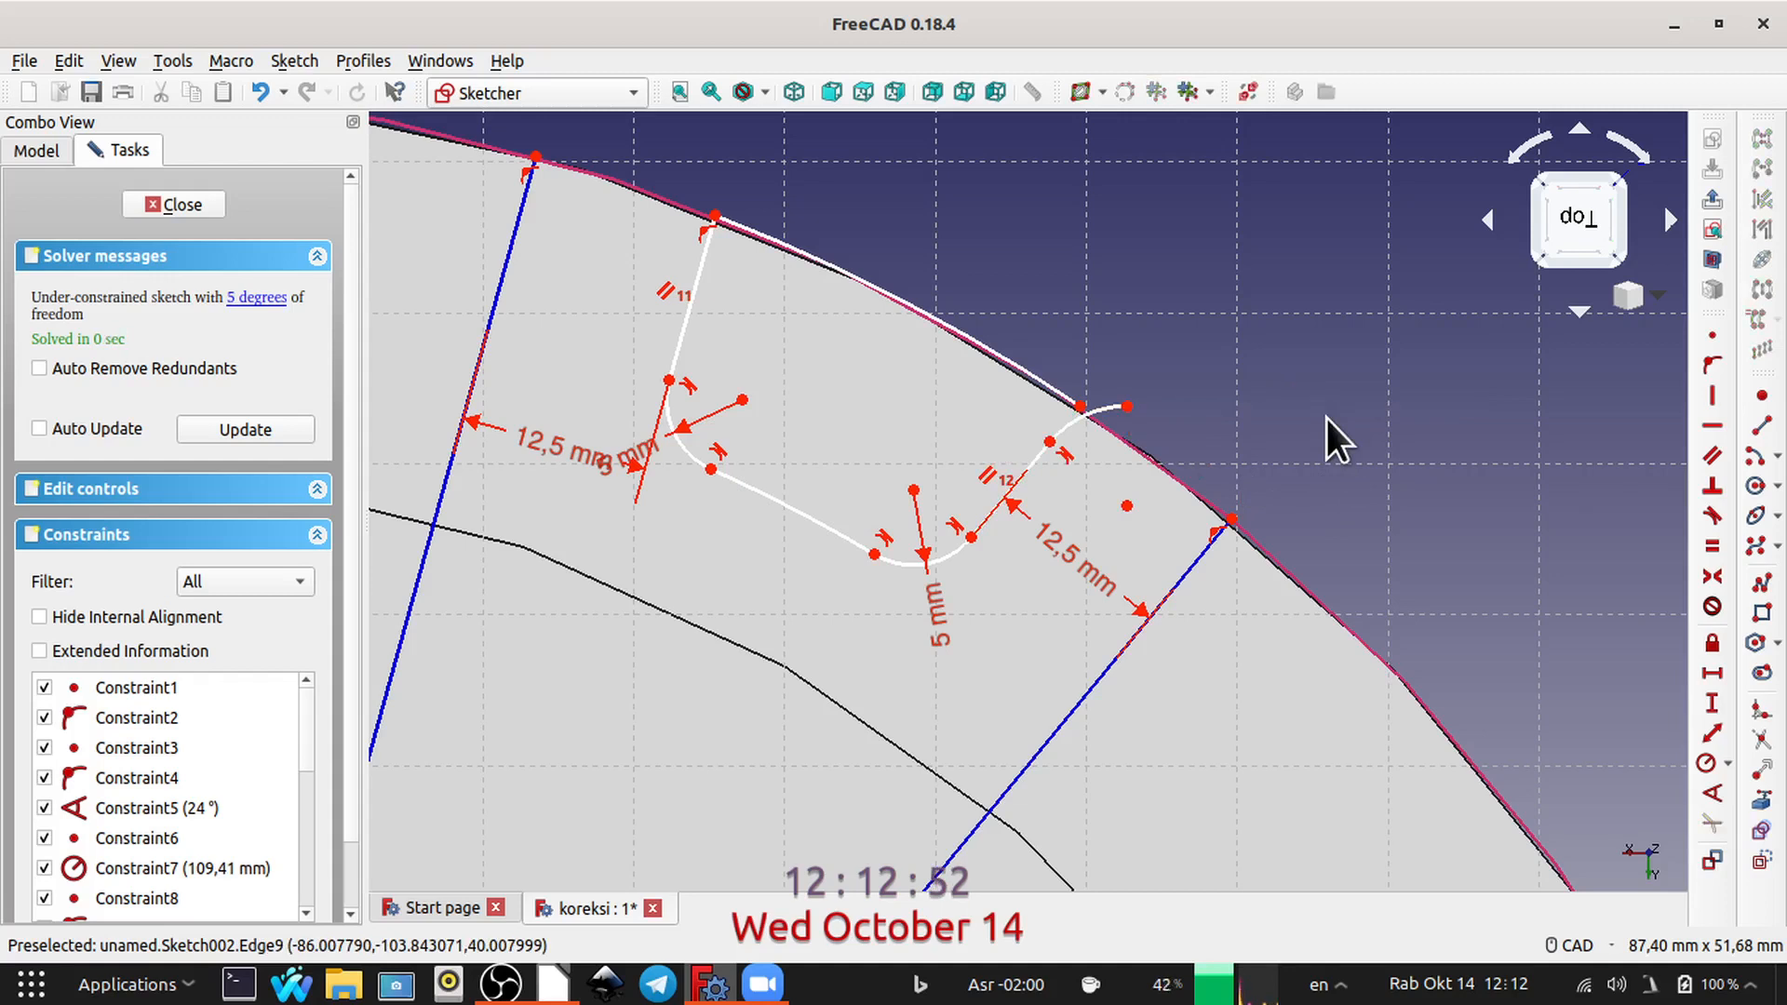
click(1071, 422)
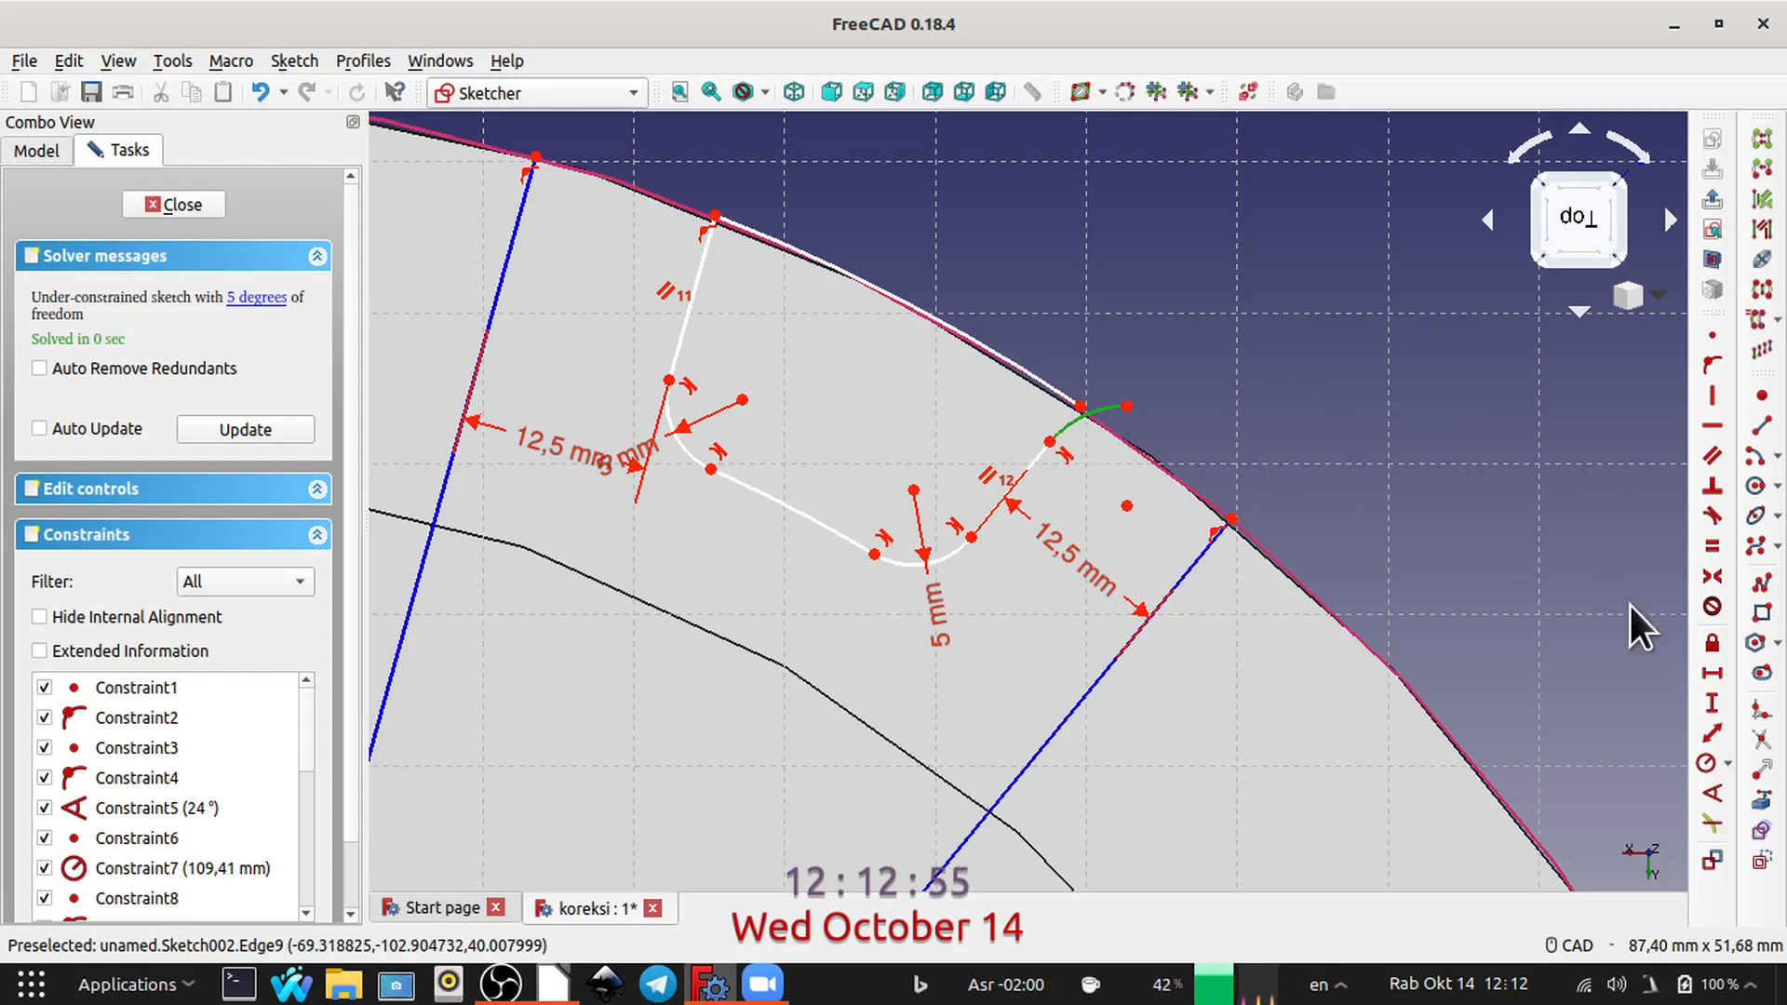
click(1704, 762)
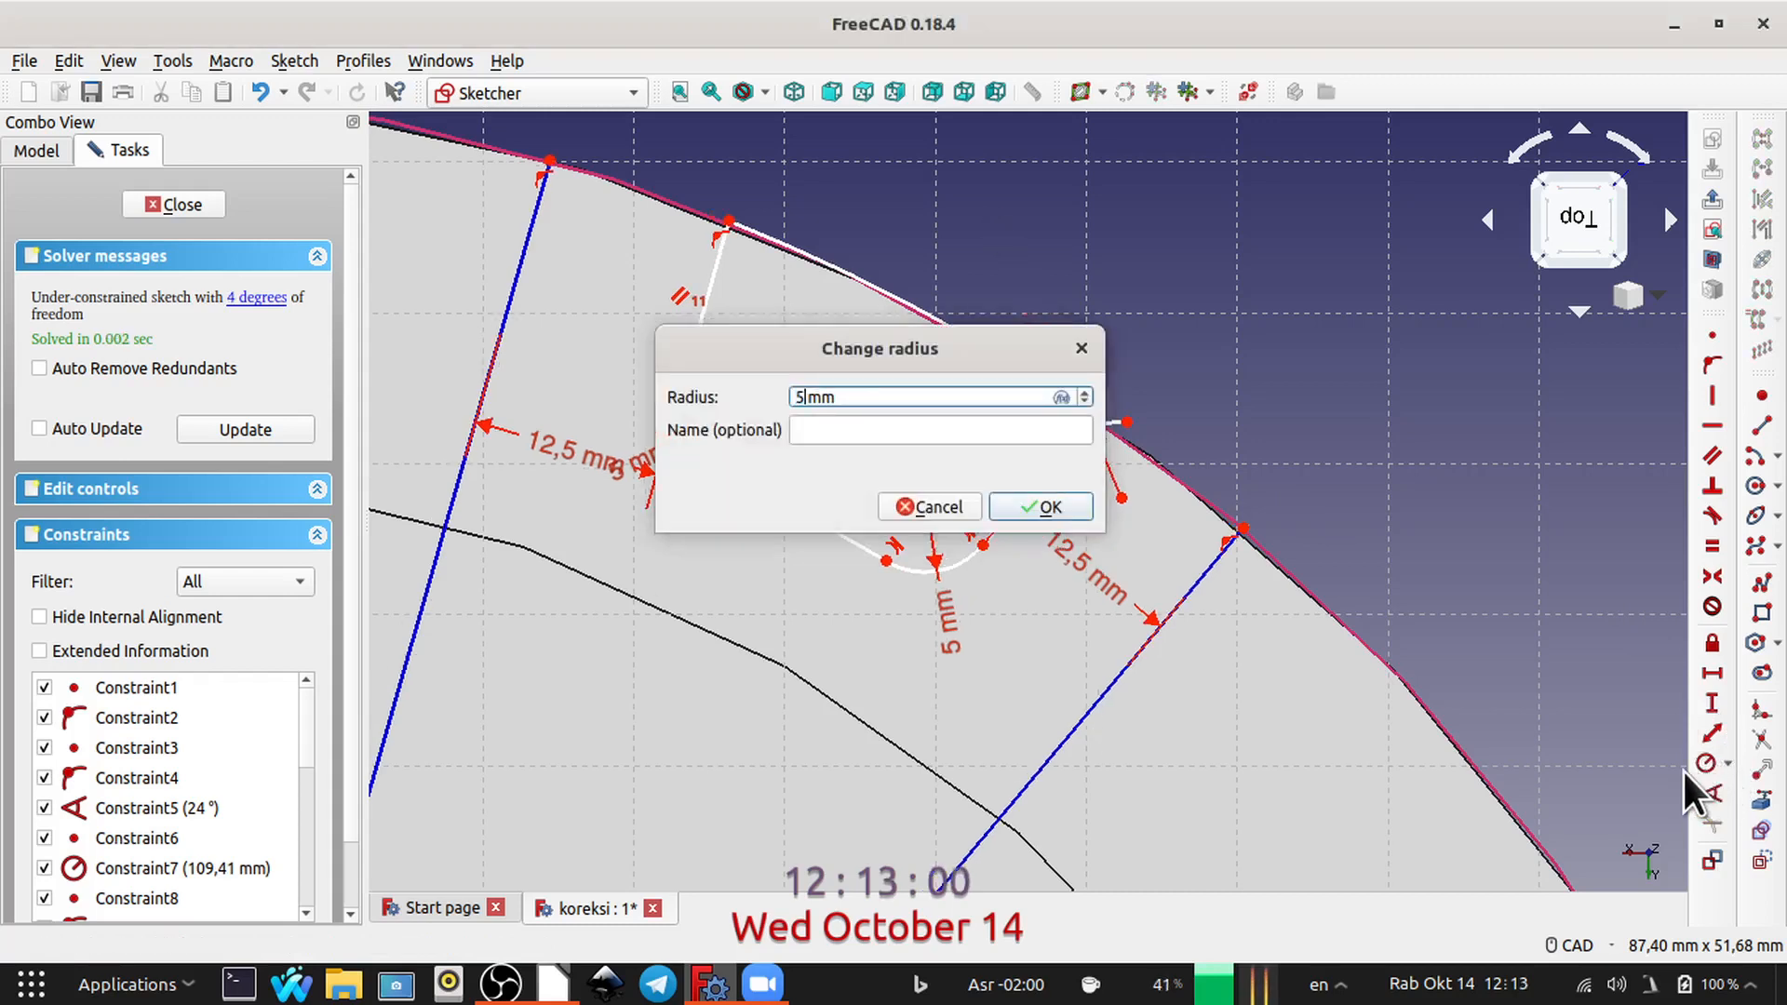
key(Return)
Step: Join that fillet's free end to the adjacent endpoint of the profile's rim arc and make the two arcs tangent
scroll(1154, 438, up, 5)
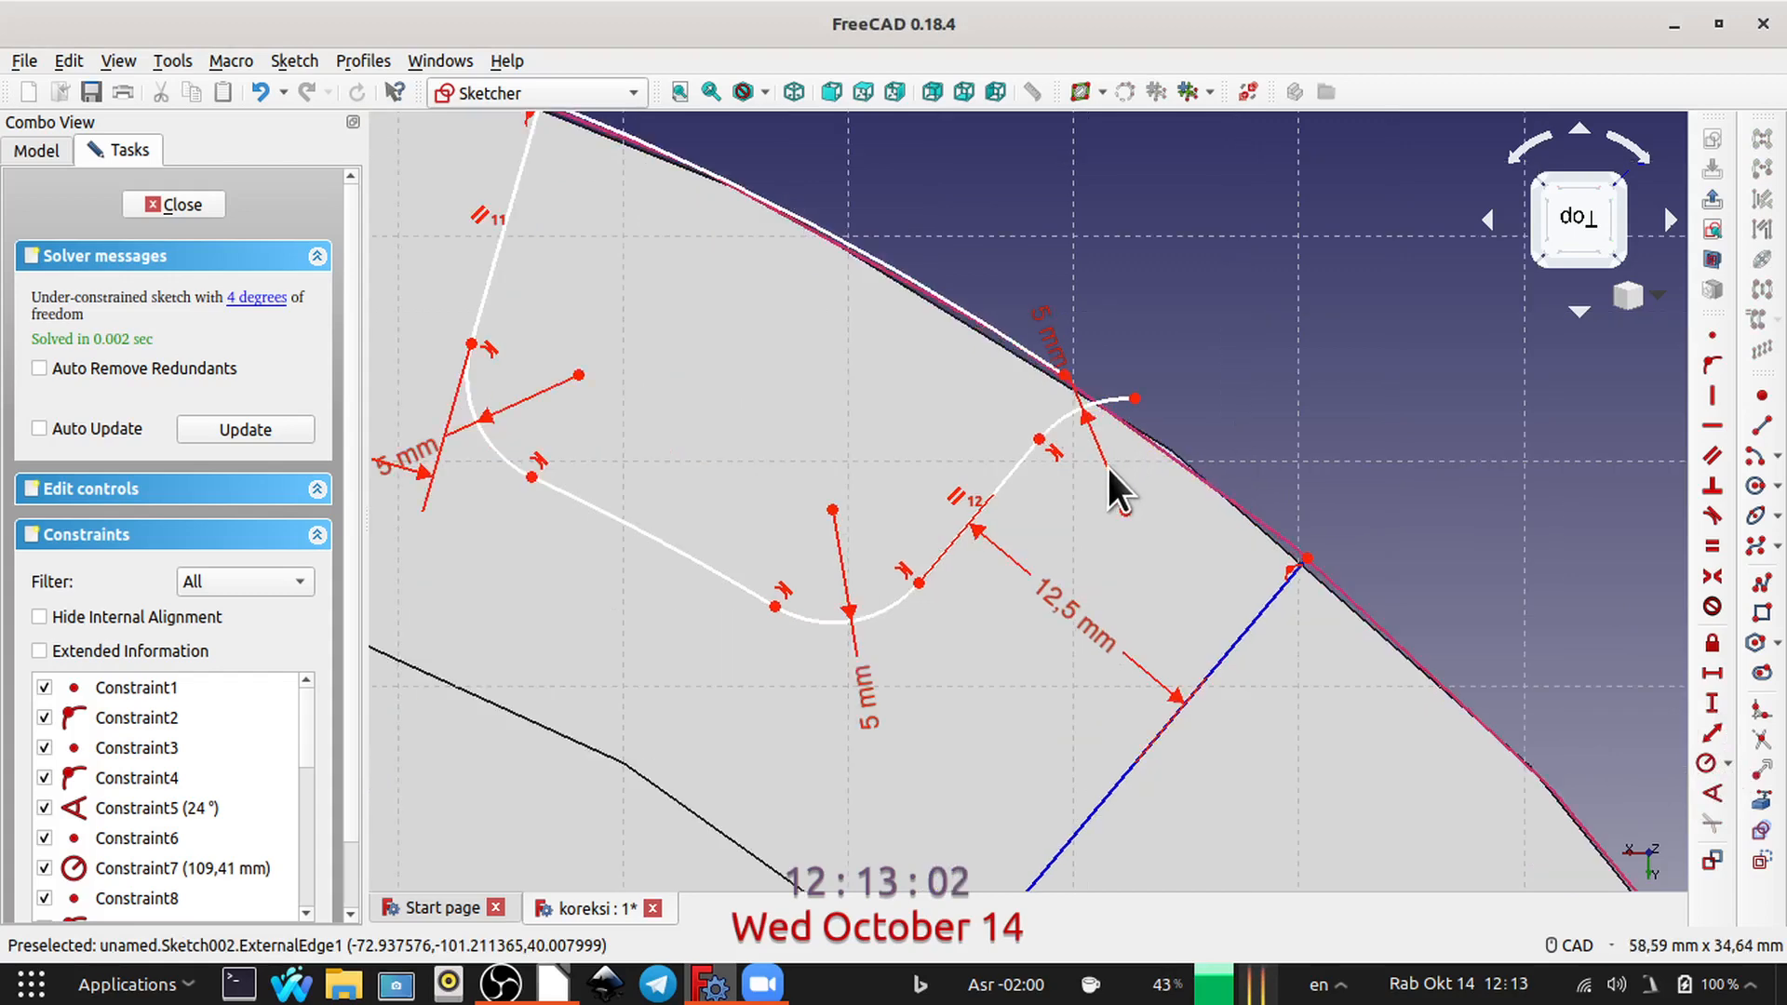
click(1100, 395)
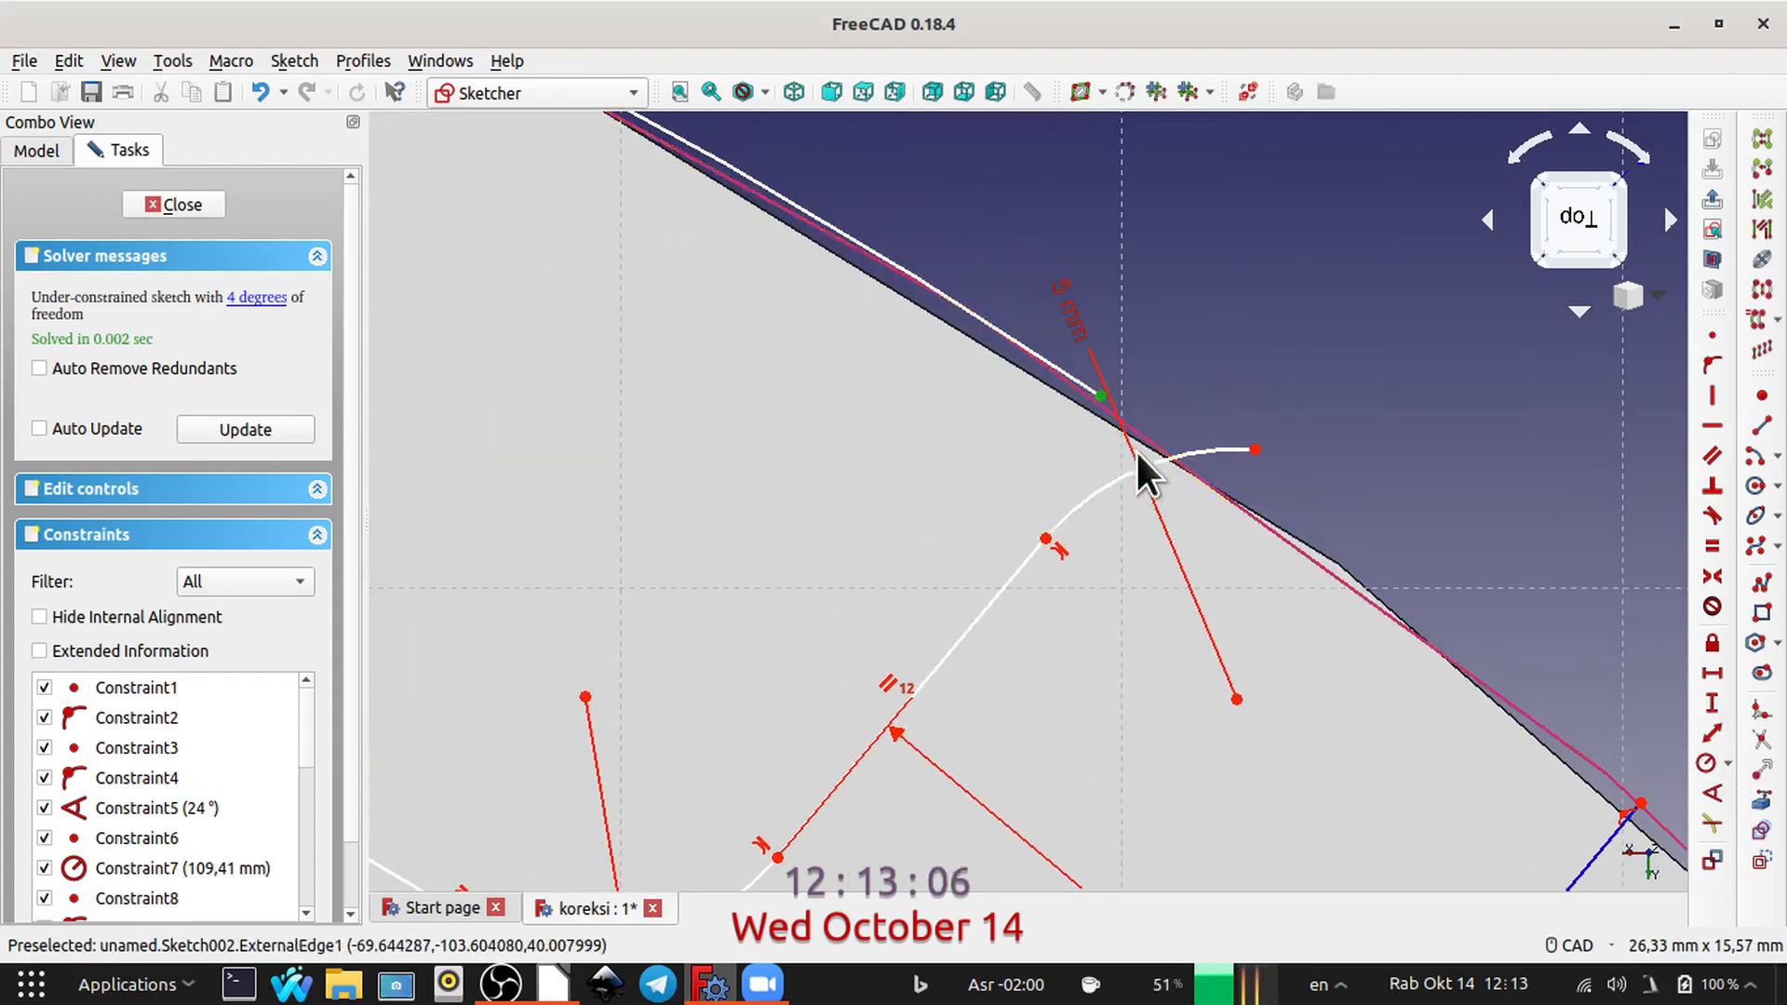
click(1254, 450)
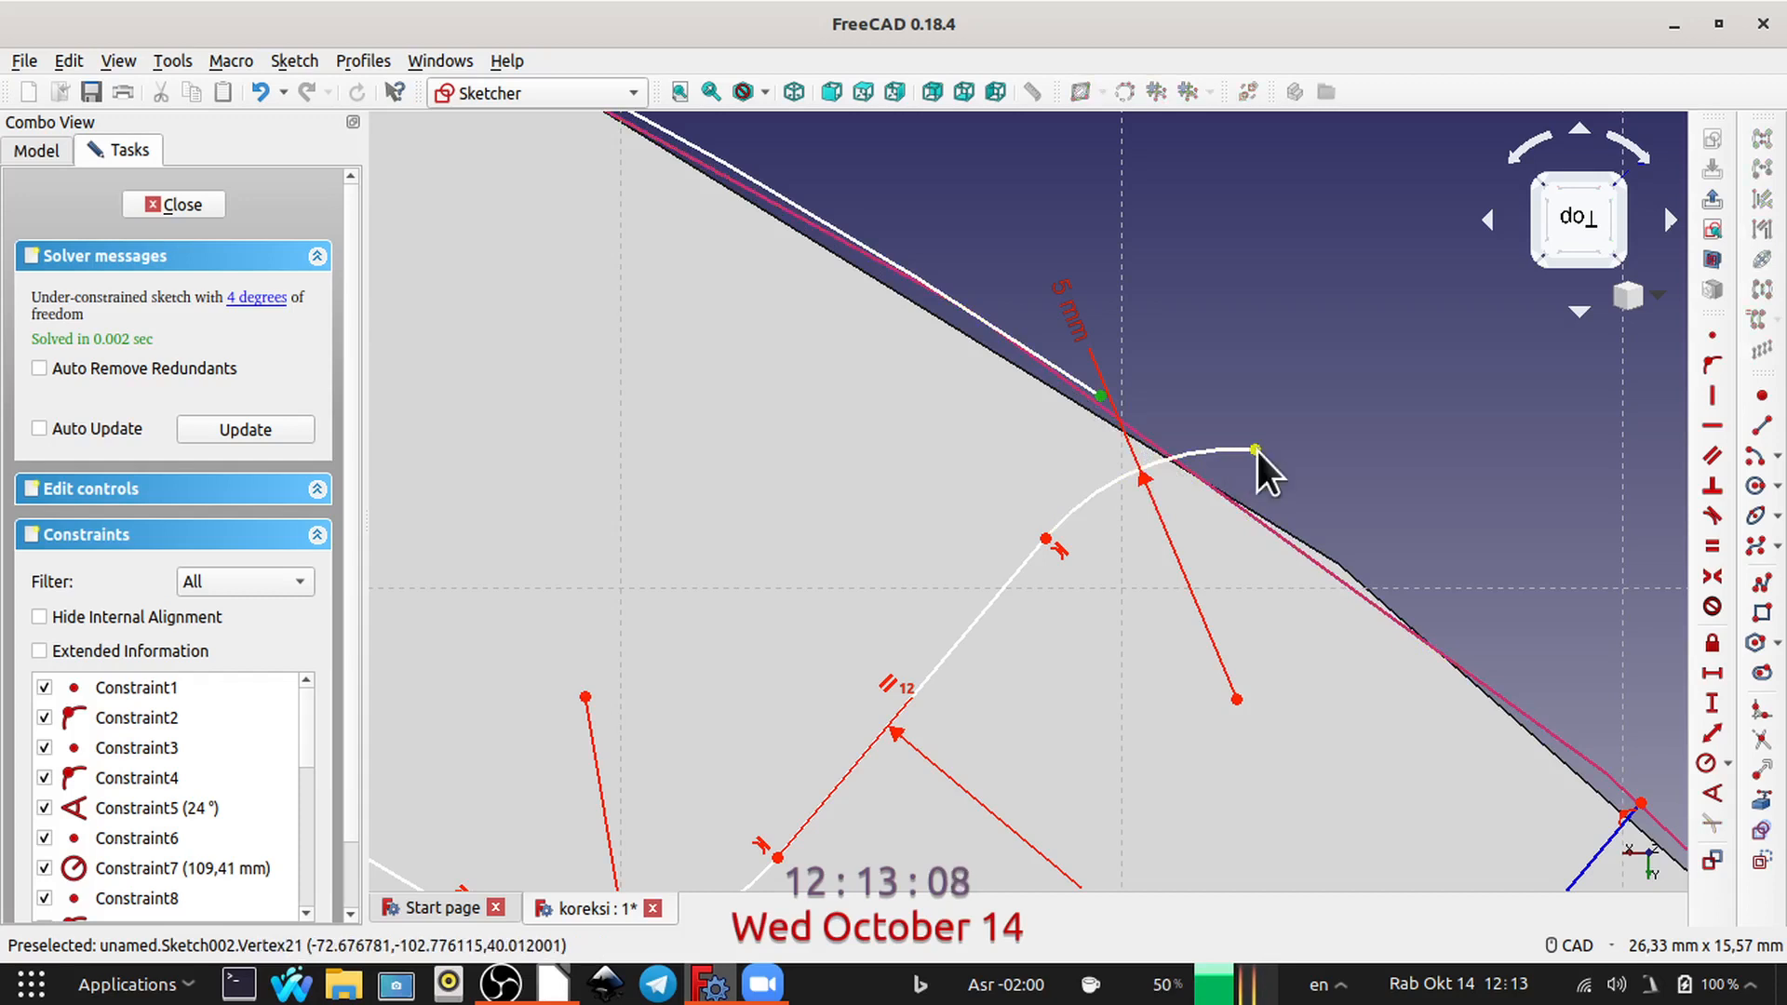
click(1709, 337)
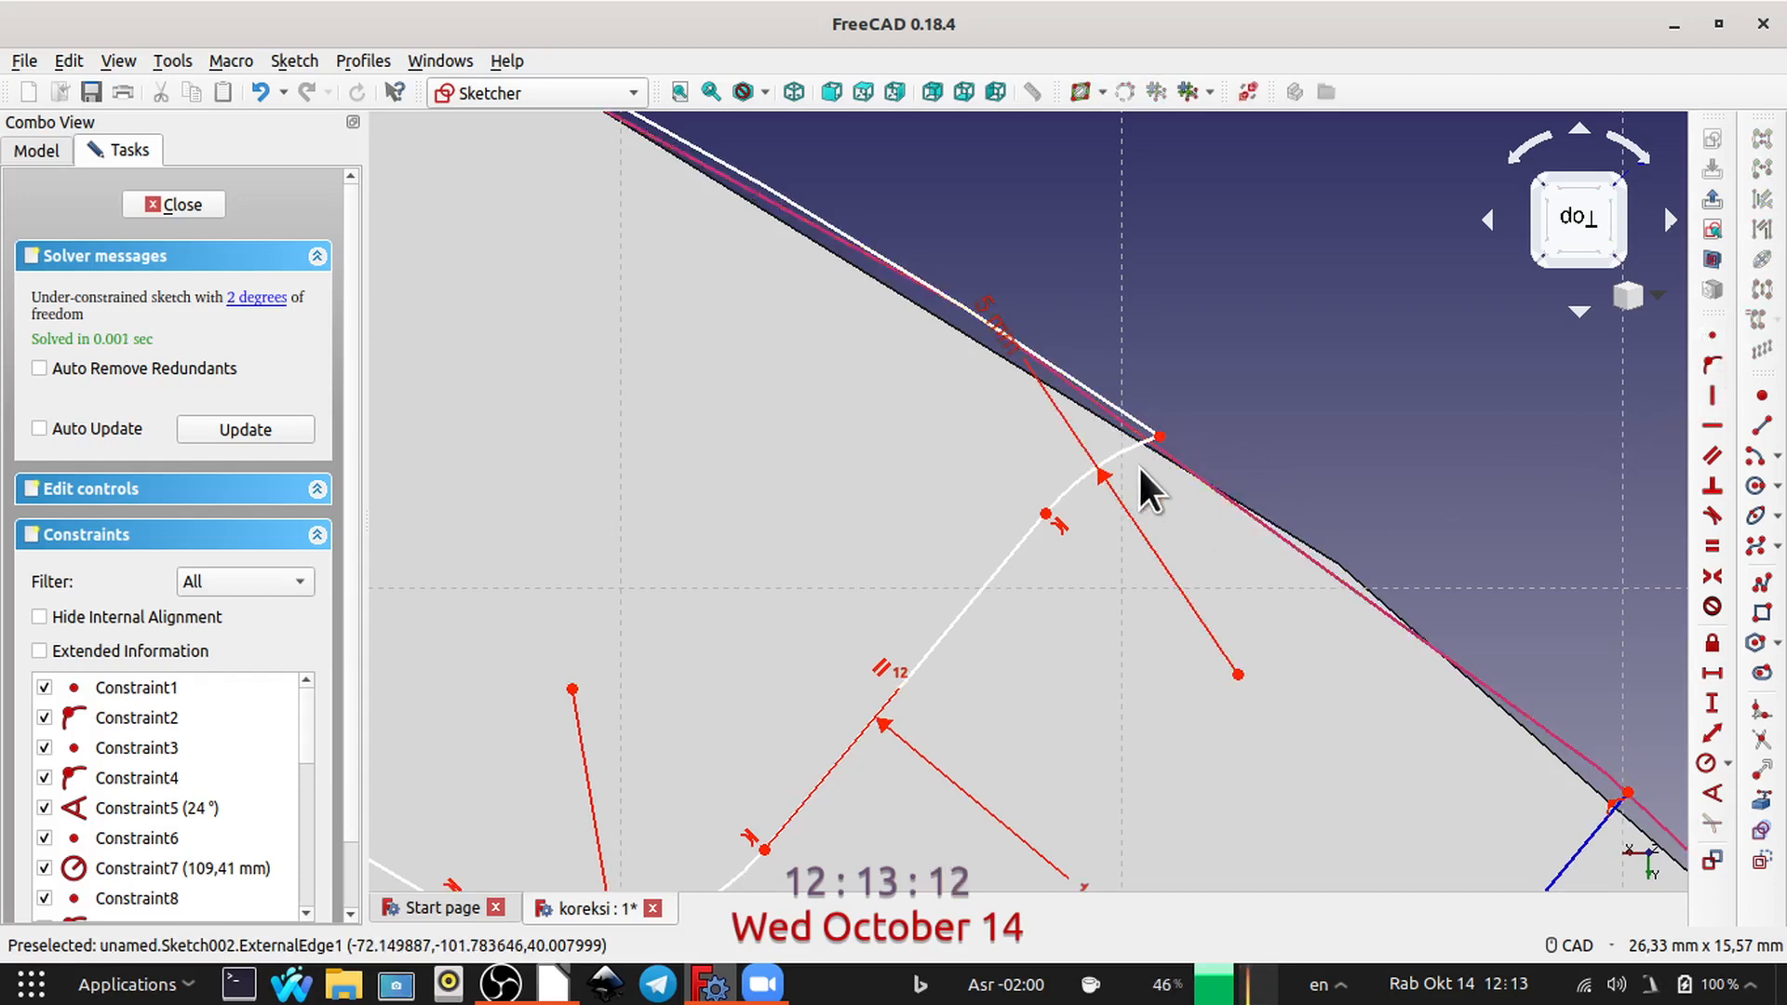
click(1118, 456)
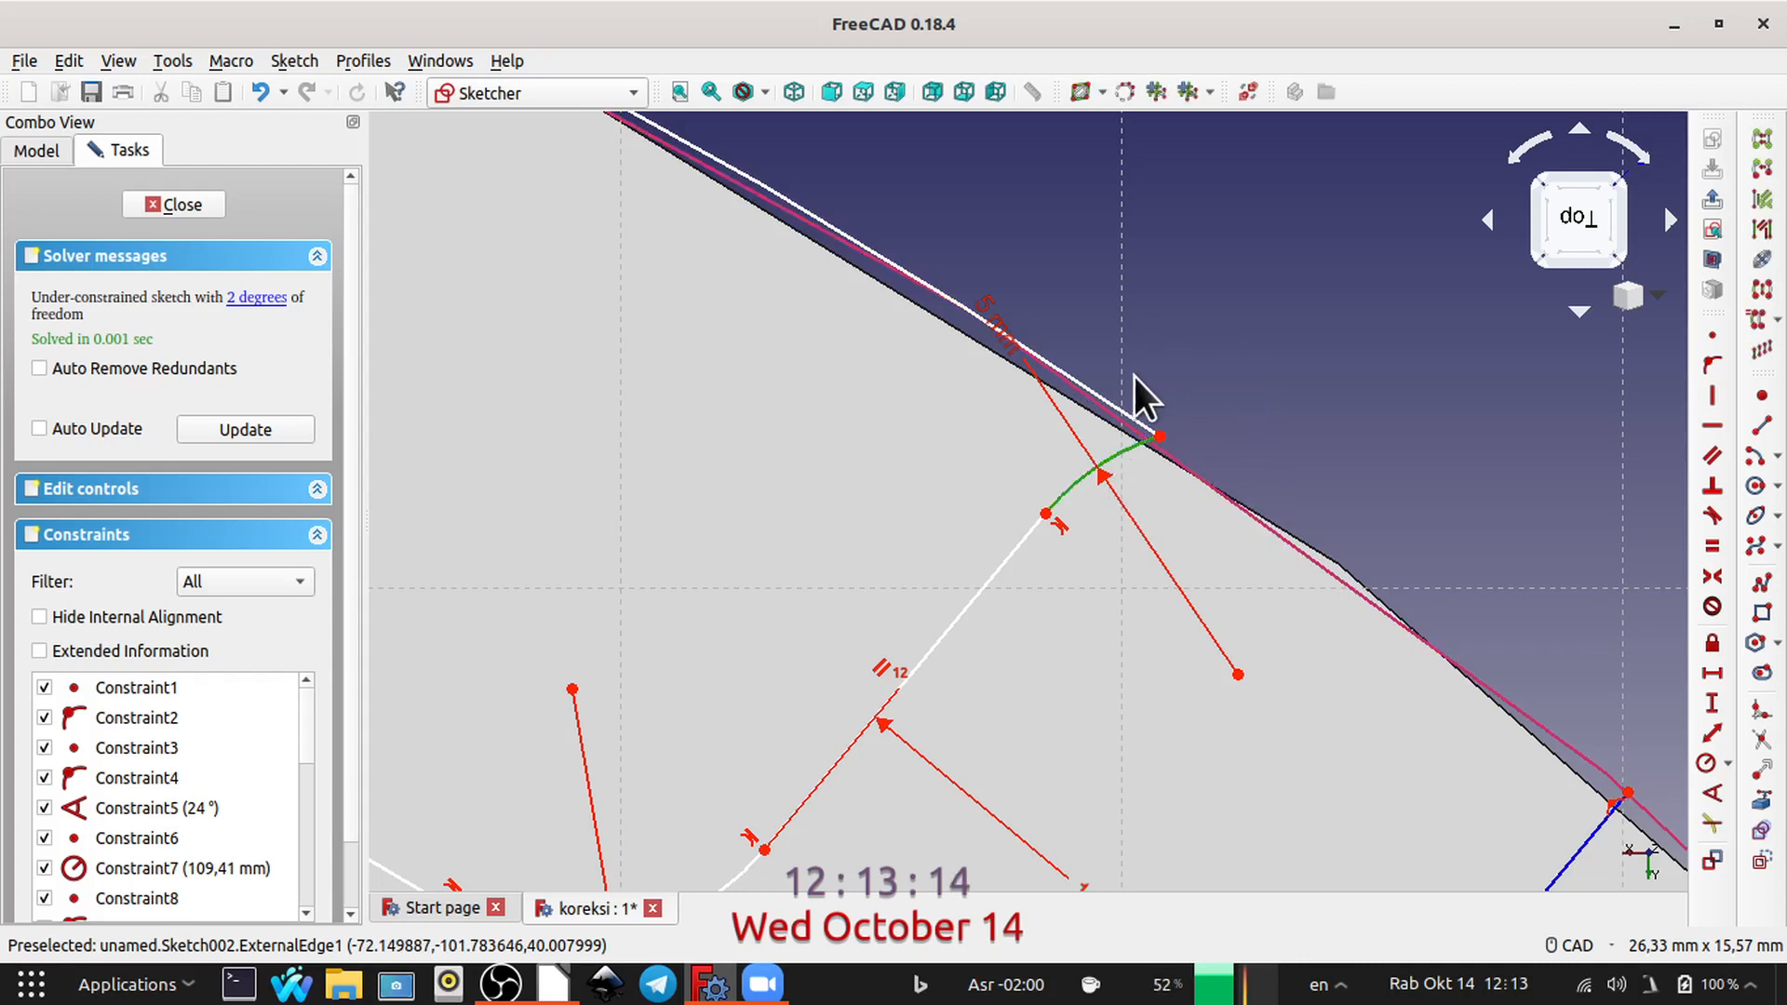
click(1130, 416)
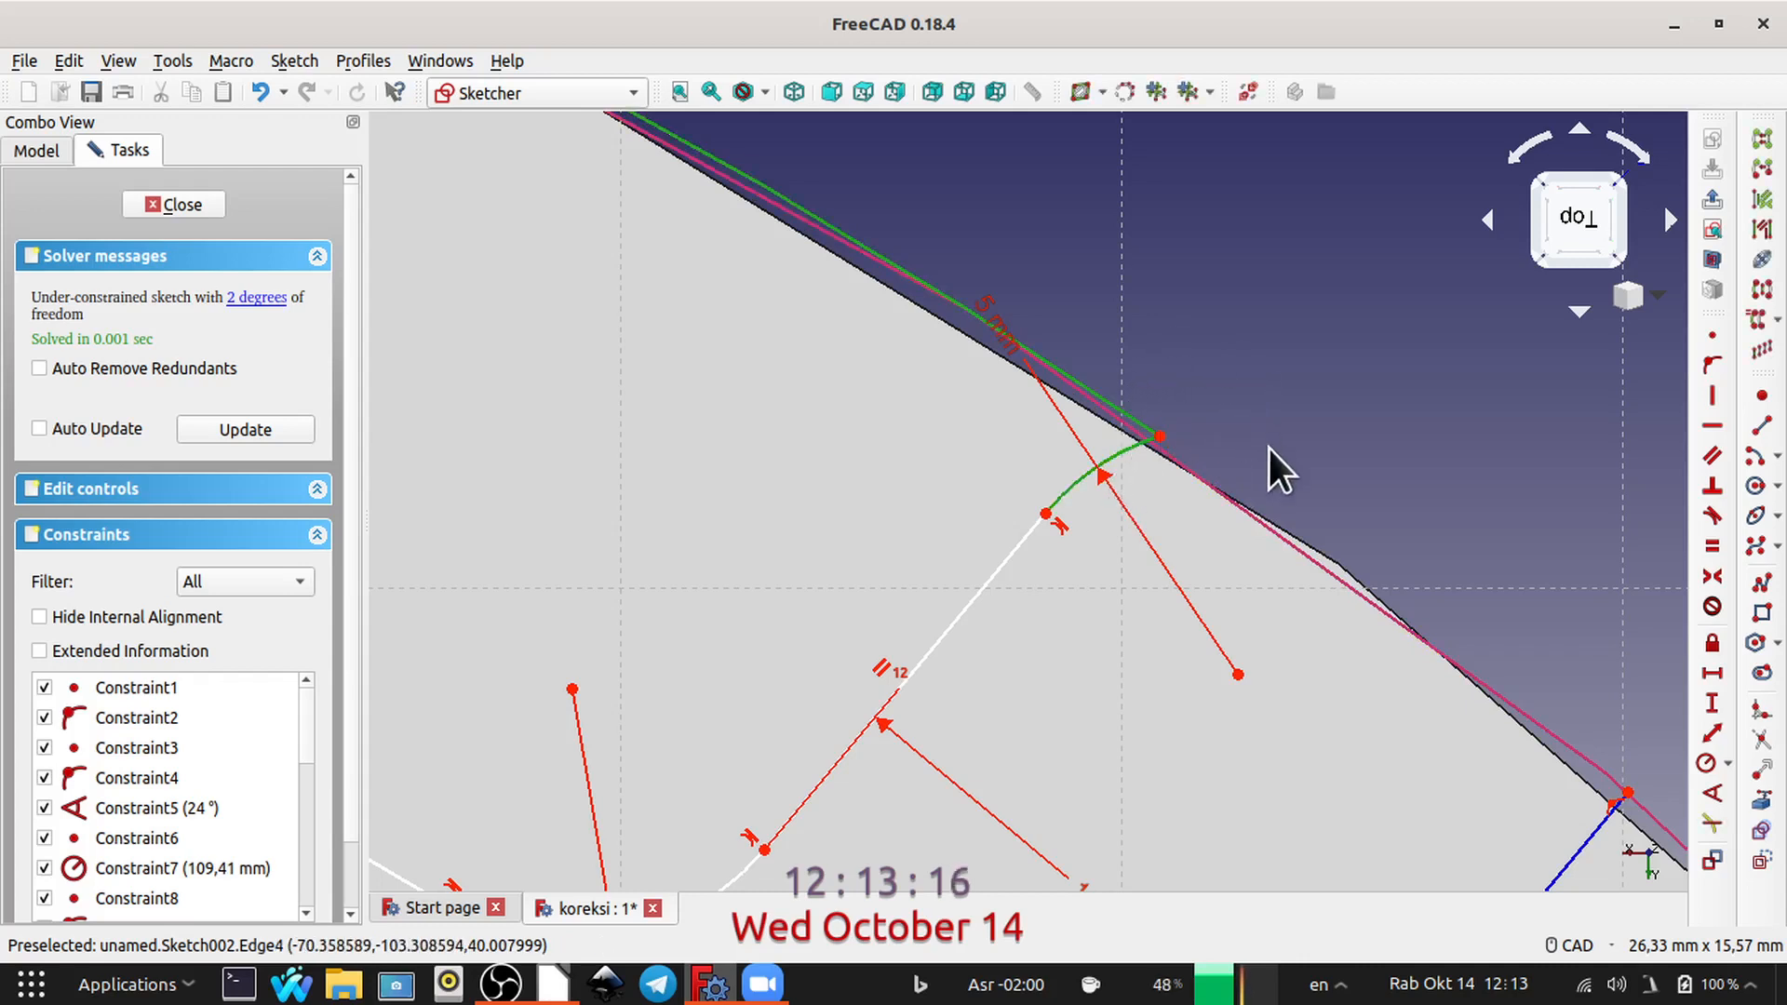
click(1711, 514)
click(1150, 484)
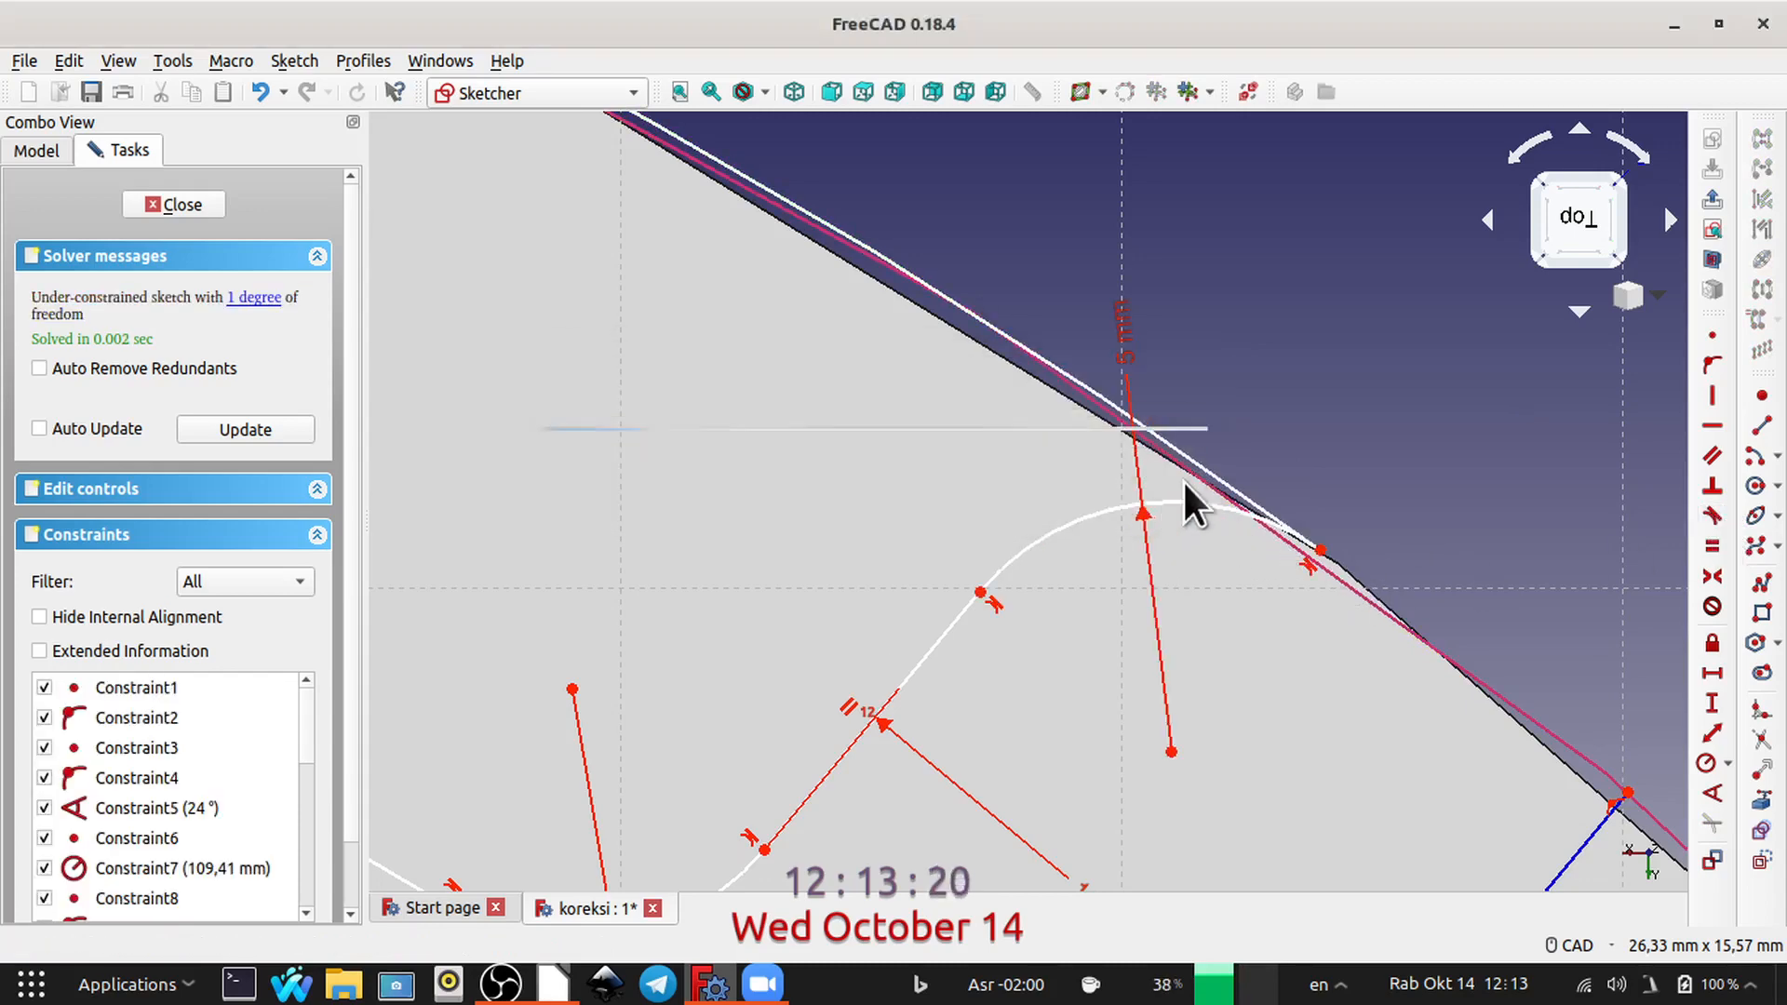
Step: Draw a slanted construction line outward past the rim from the profile's outer corner nearer the vertical axis
scroll(1337, 439, down, 5)
scroll(1357, 538, up, 3)
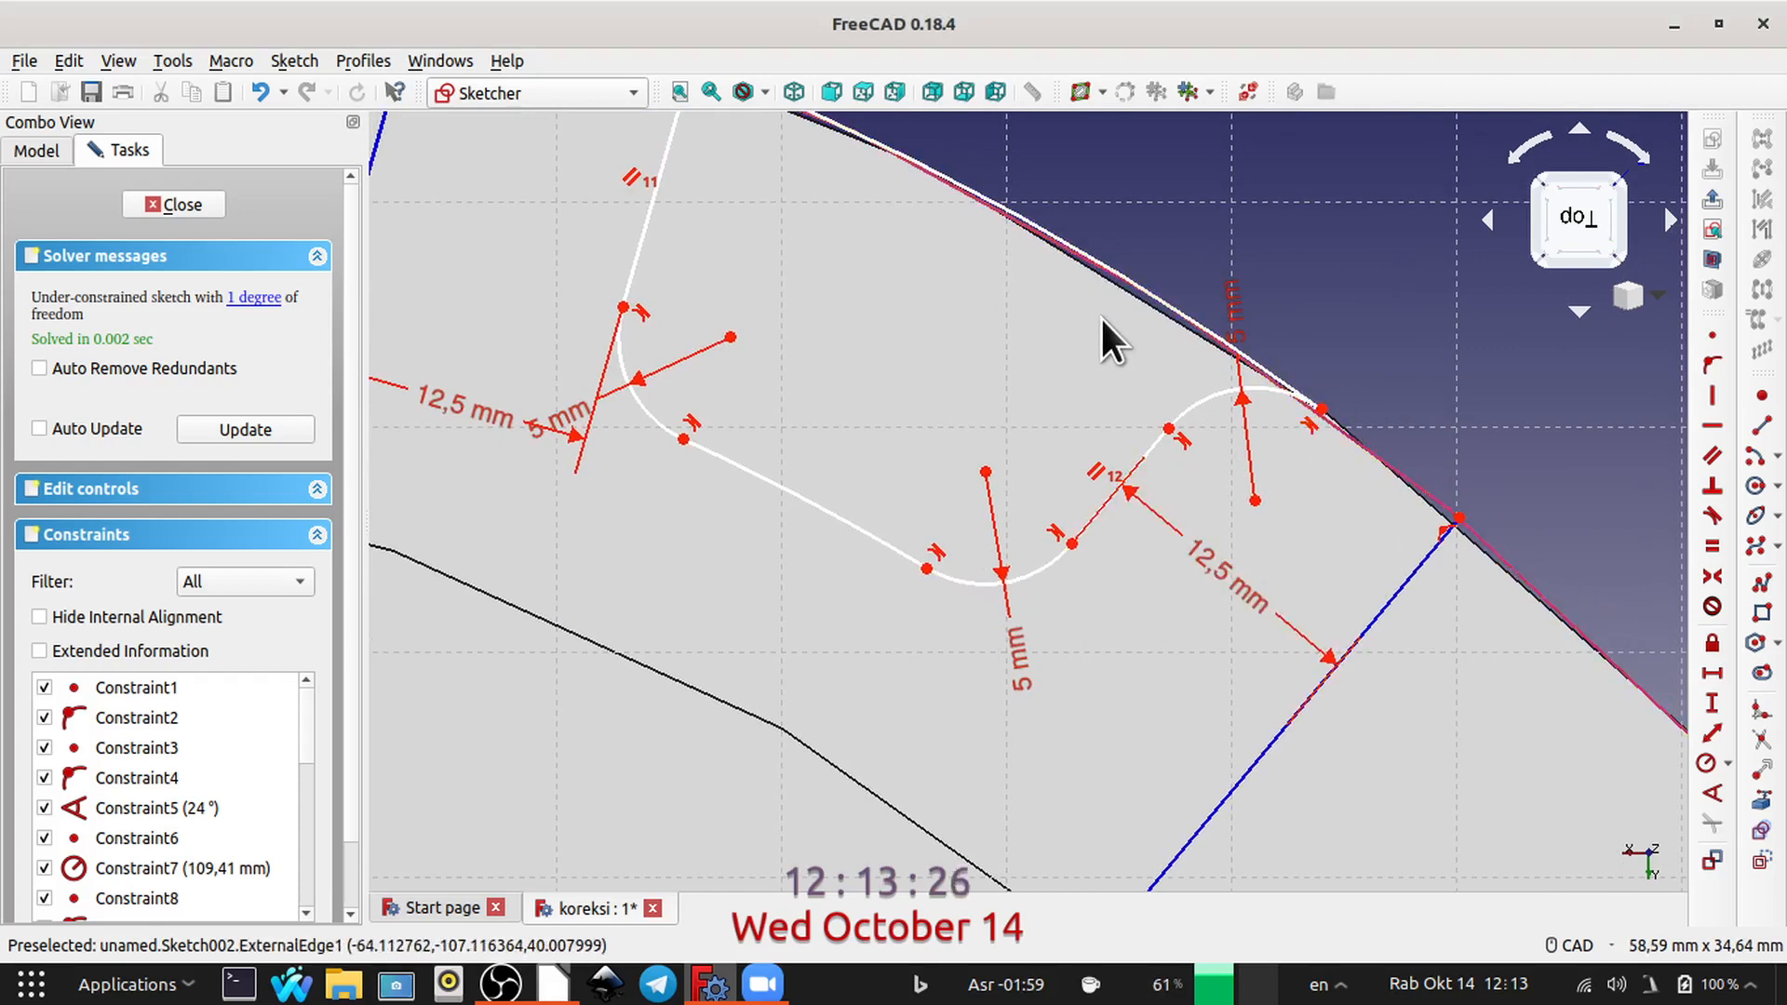
scroll(1121, 240, down, 3)
scroll(1115, 231, up, 2)
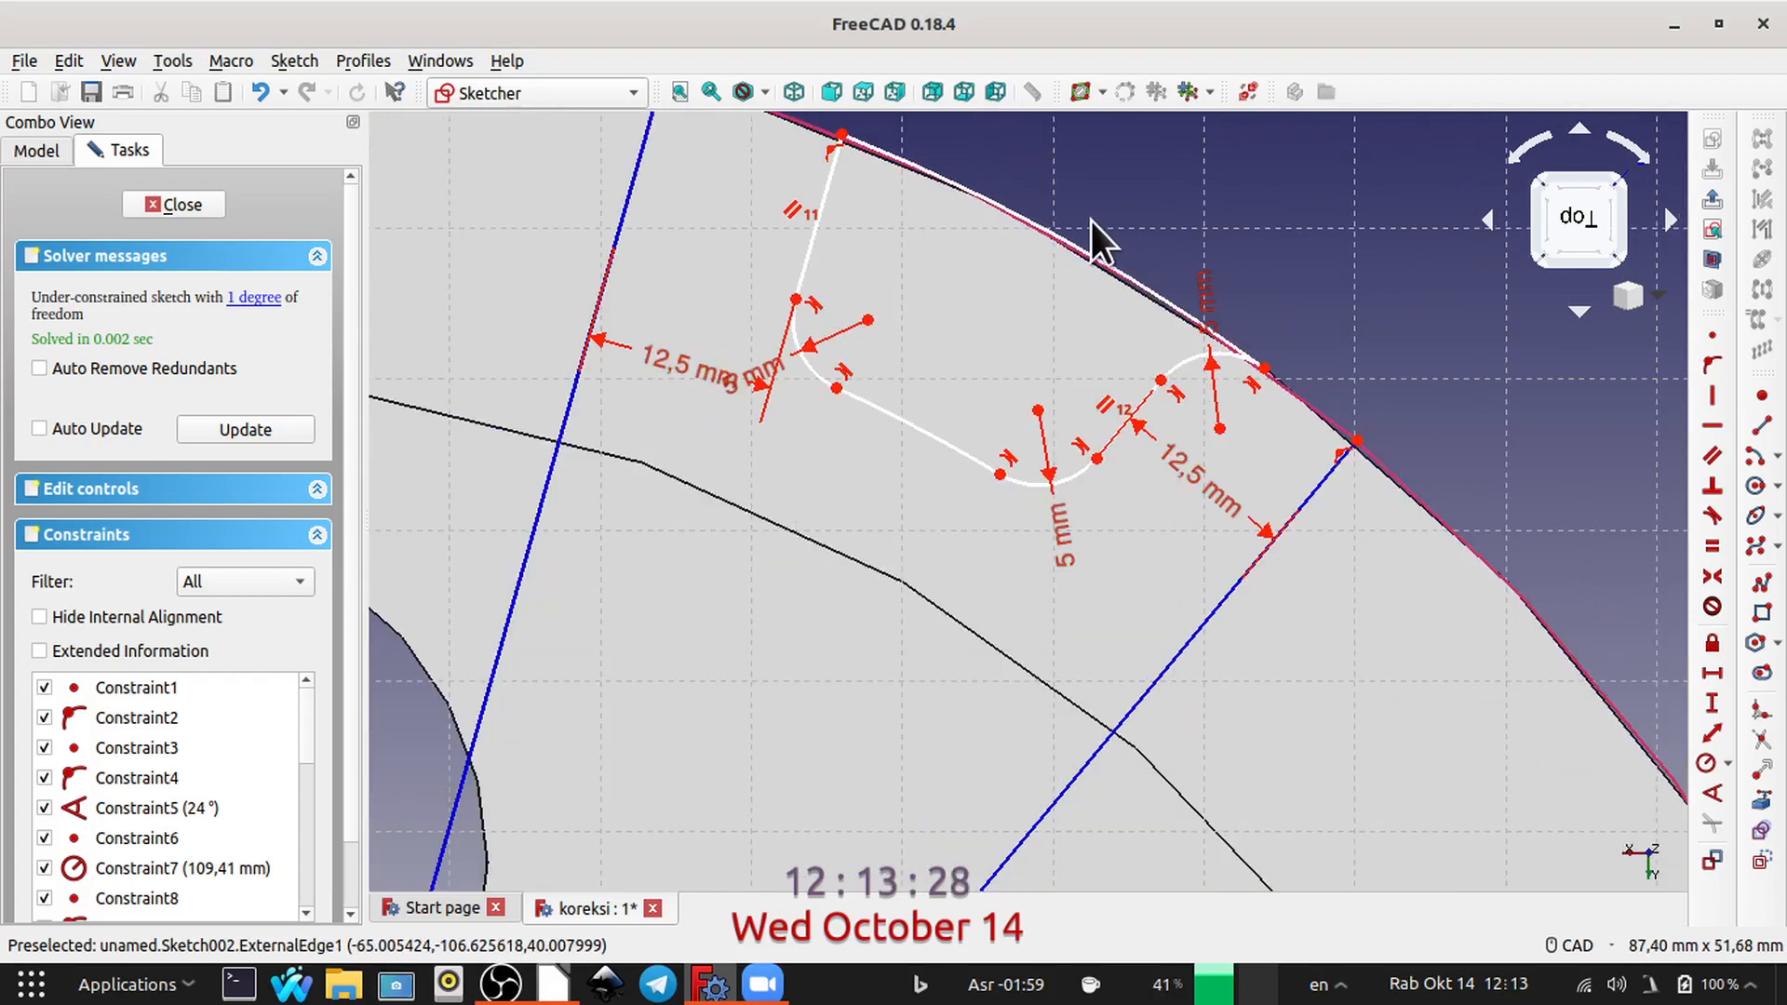
middle_drag(982, 156, 1113, 430)
scroll(877, 265, up, 2)
middle_drag(994, 376, 1004, 371)
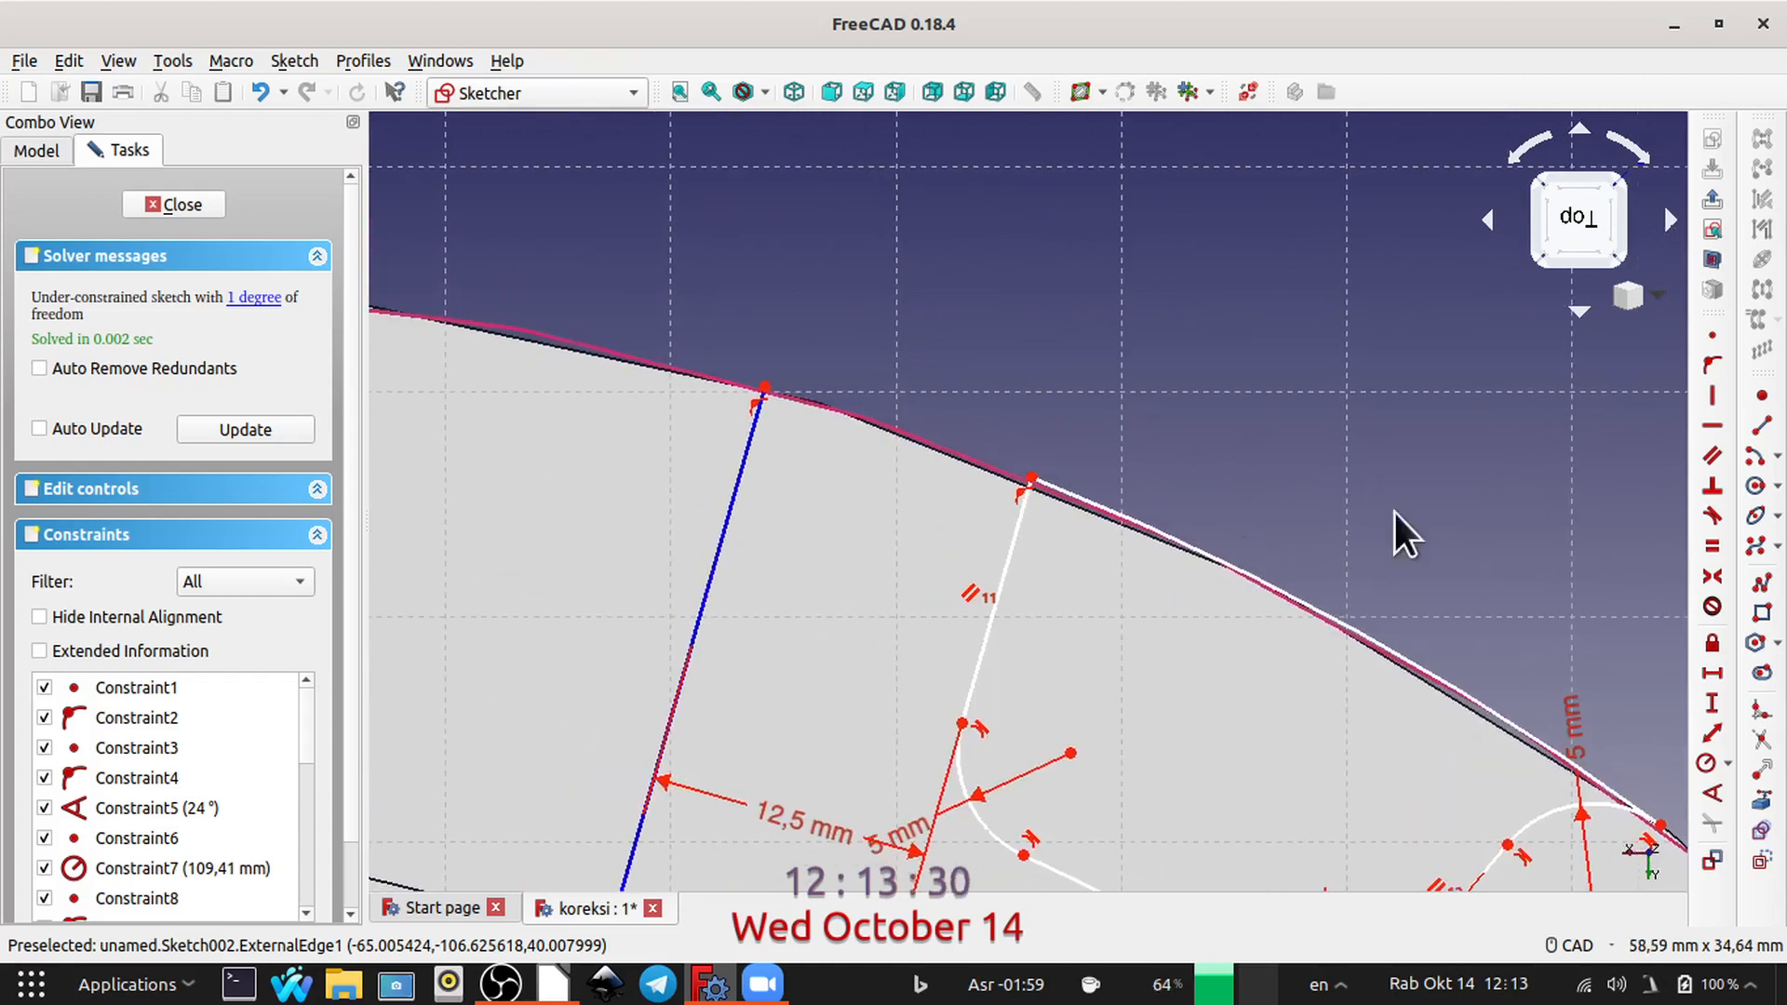
click(1759, 440)
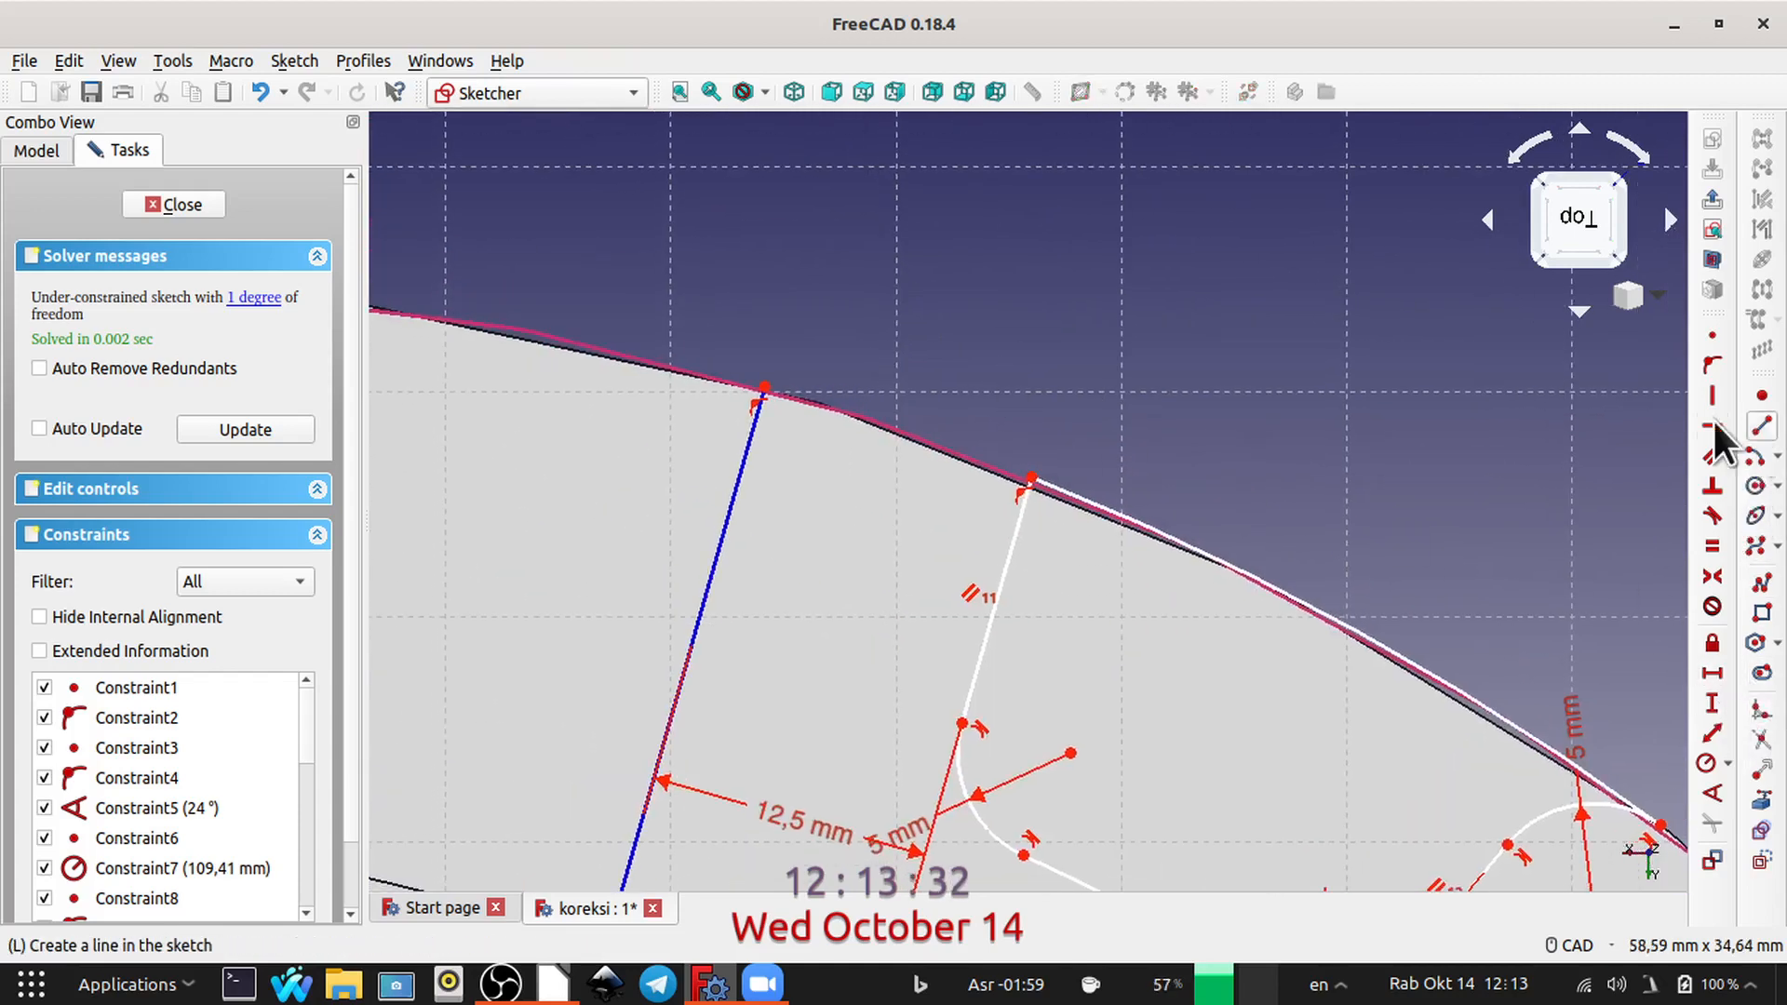
click(1031, 477)
click(768, 225)
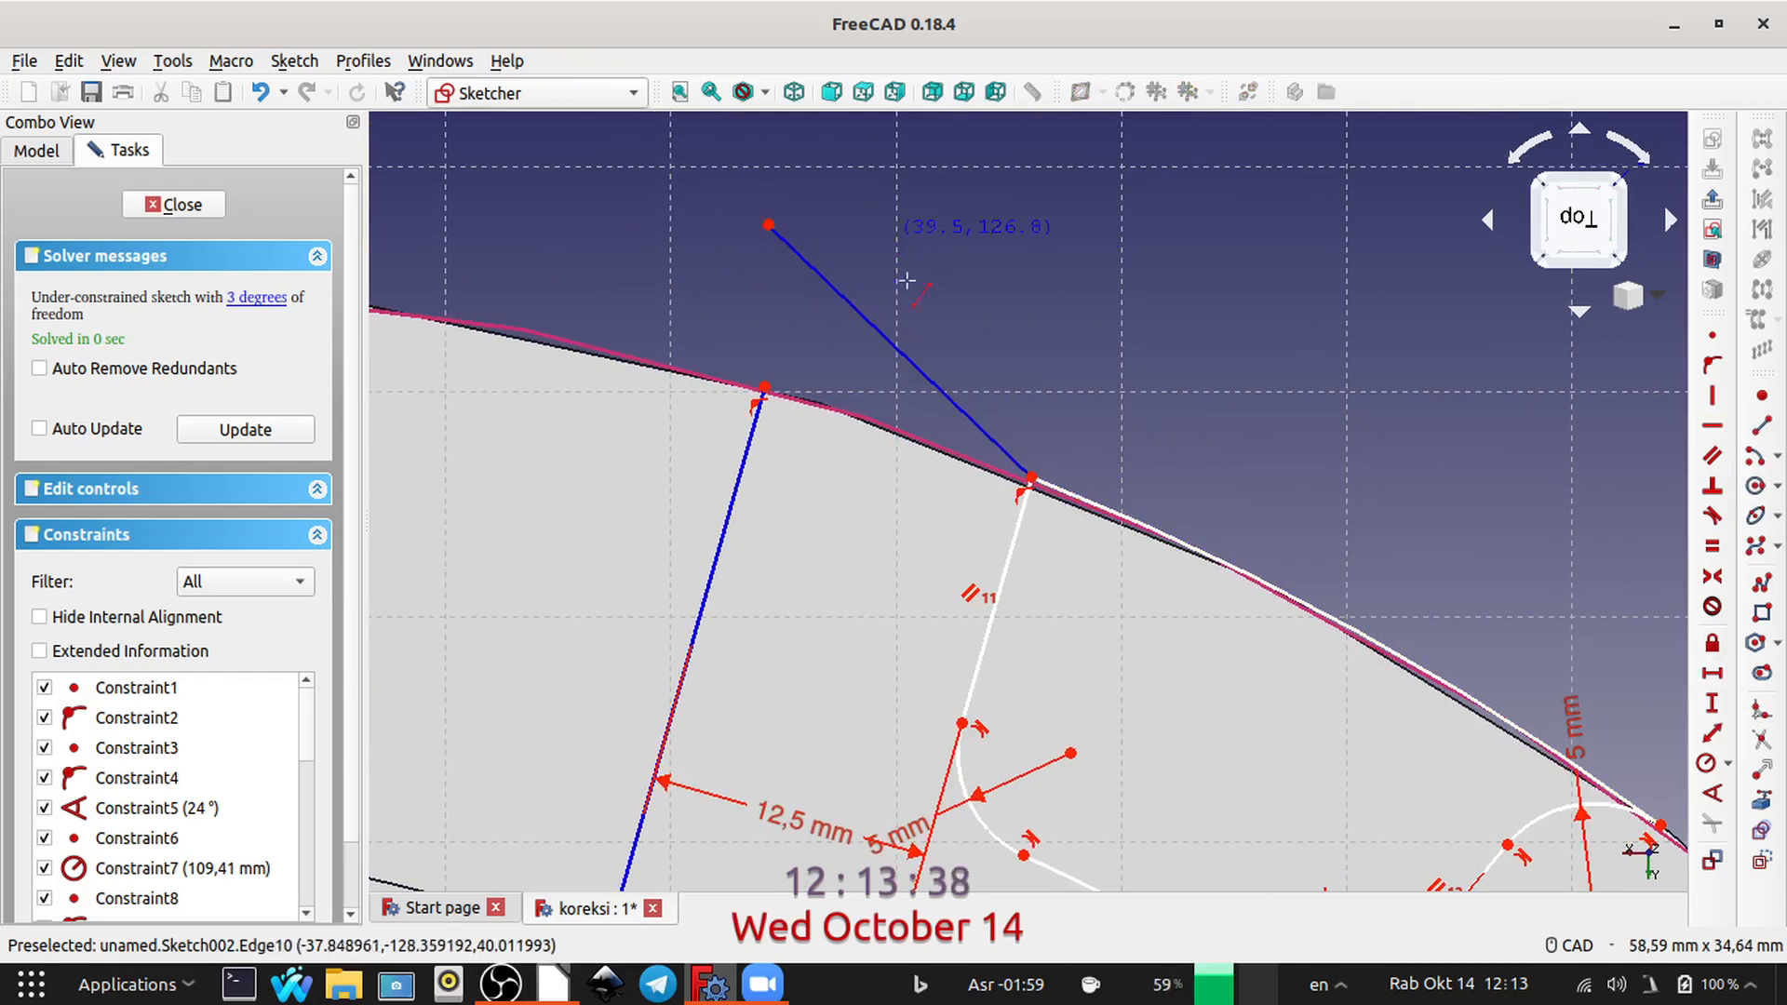
right_click(970, 252)
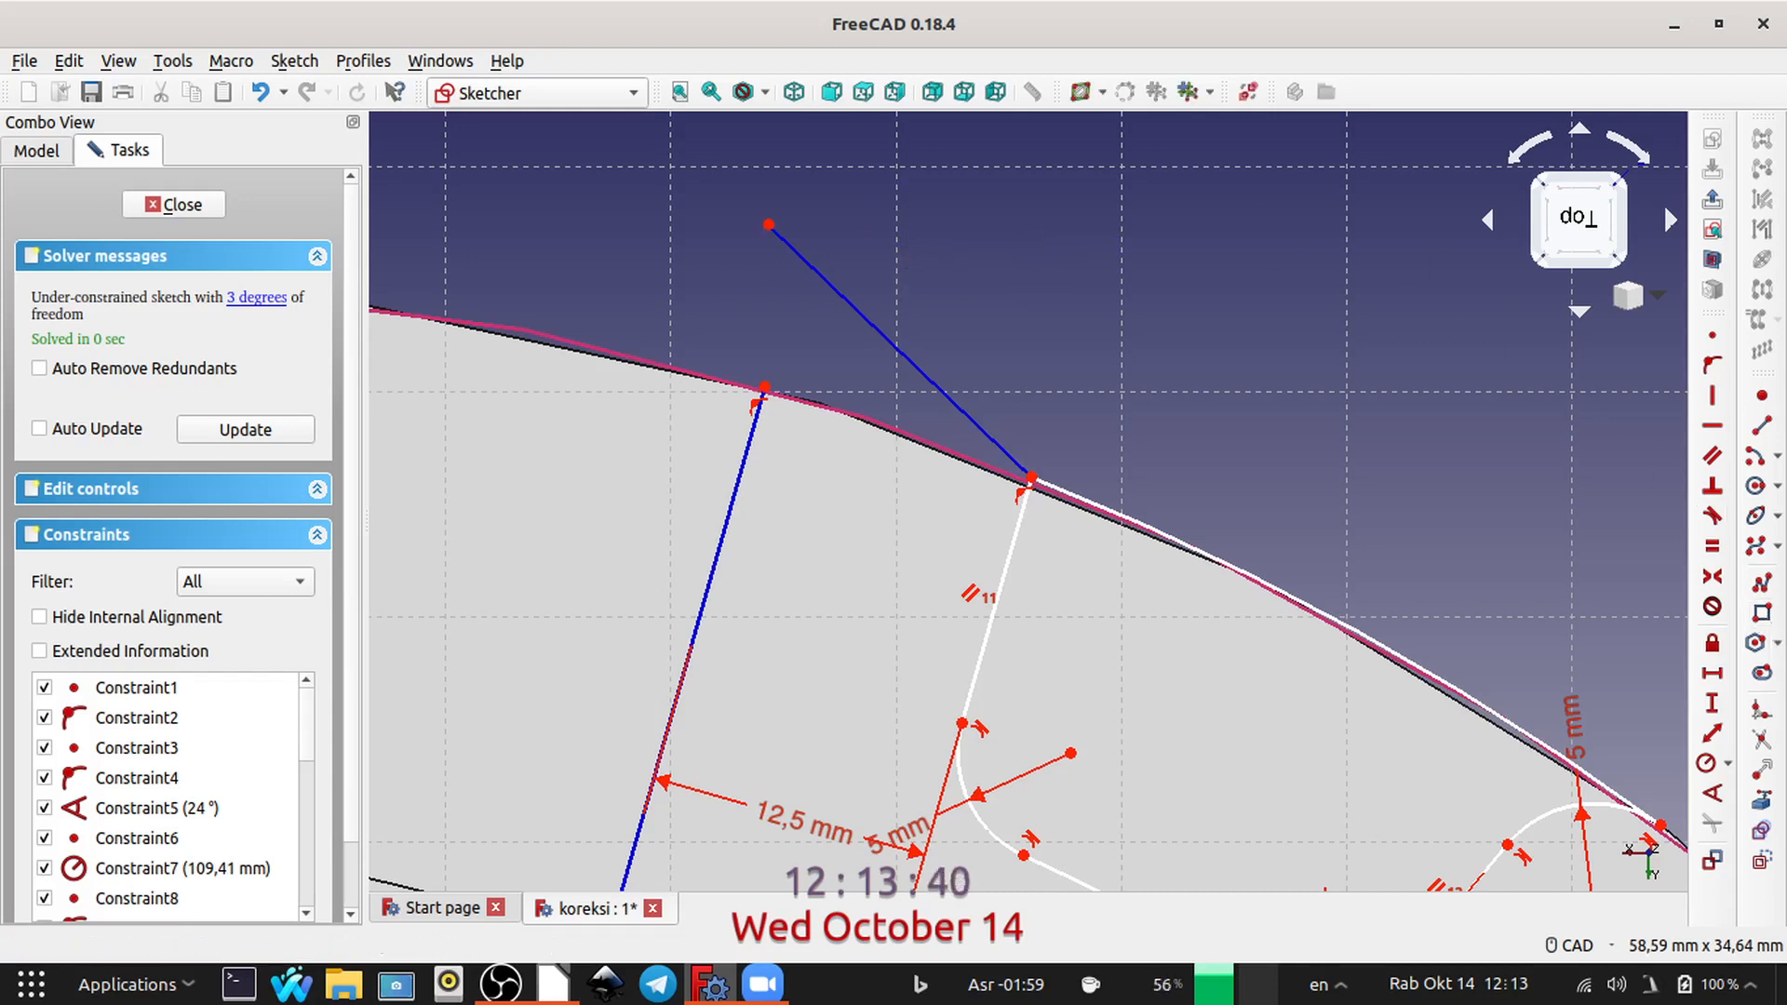
Step: Fillet the corner between the longer side line and the slanted construction line, and delete that construction line
click(1762, 711)
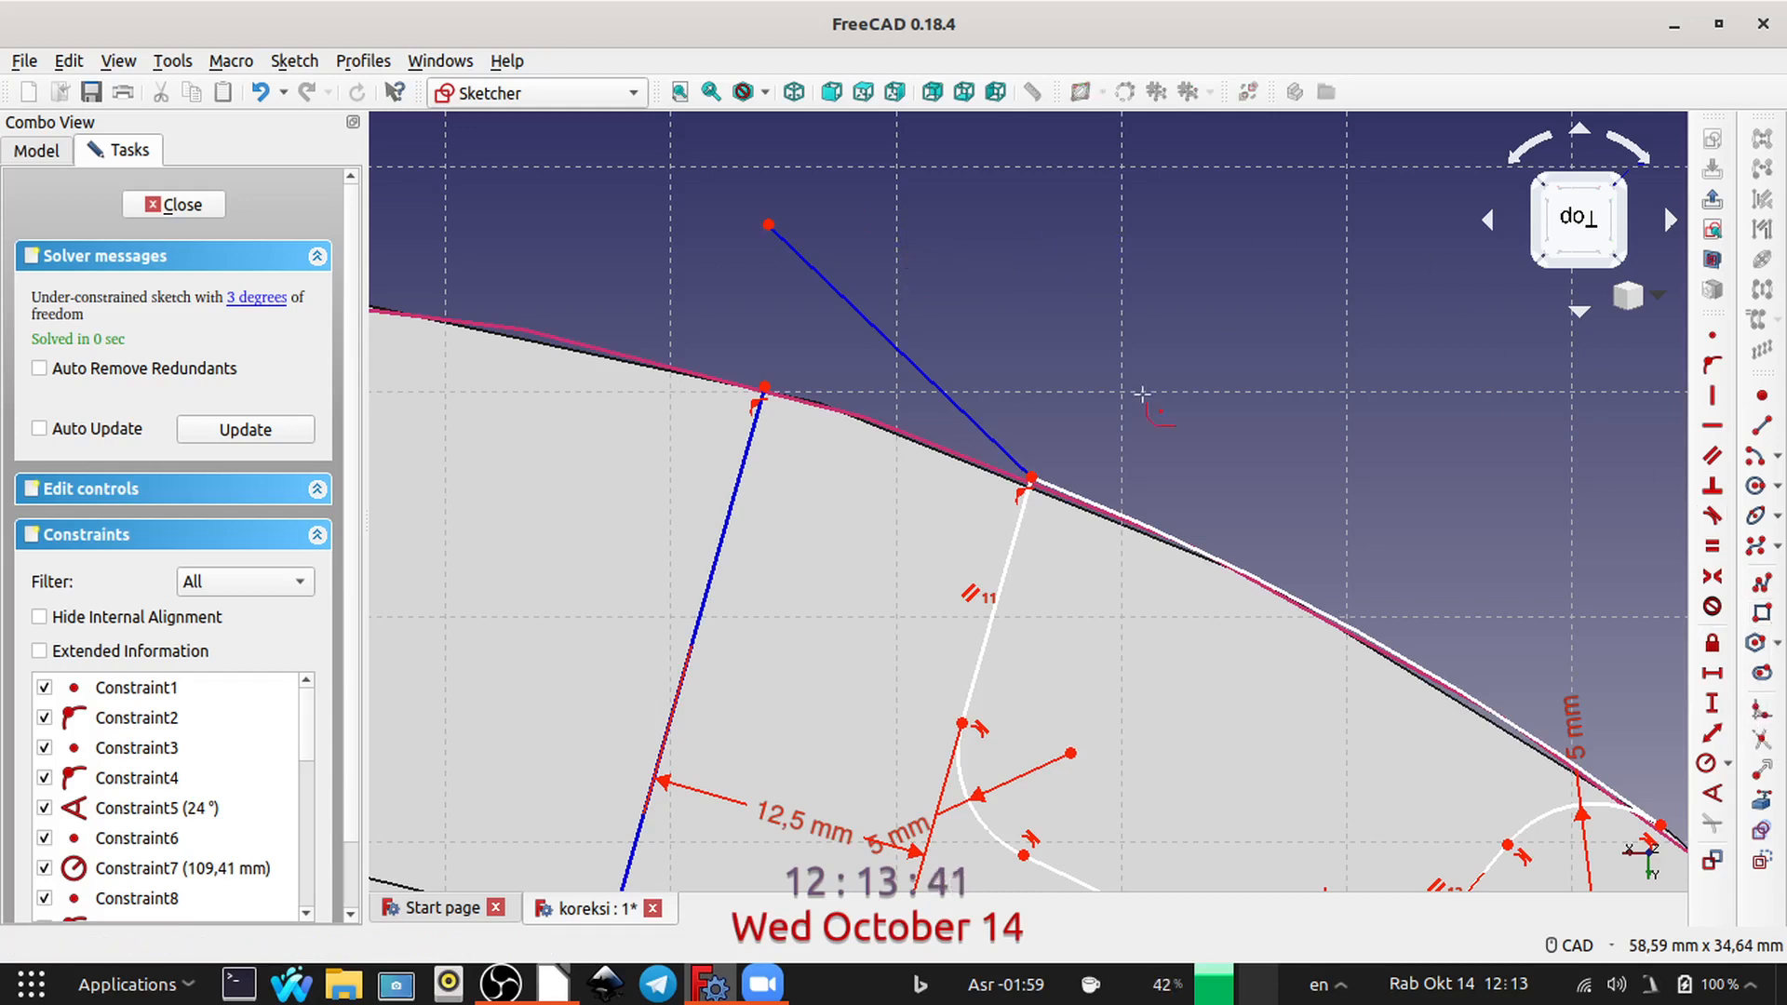
click(1021, 532)
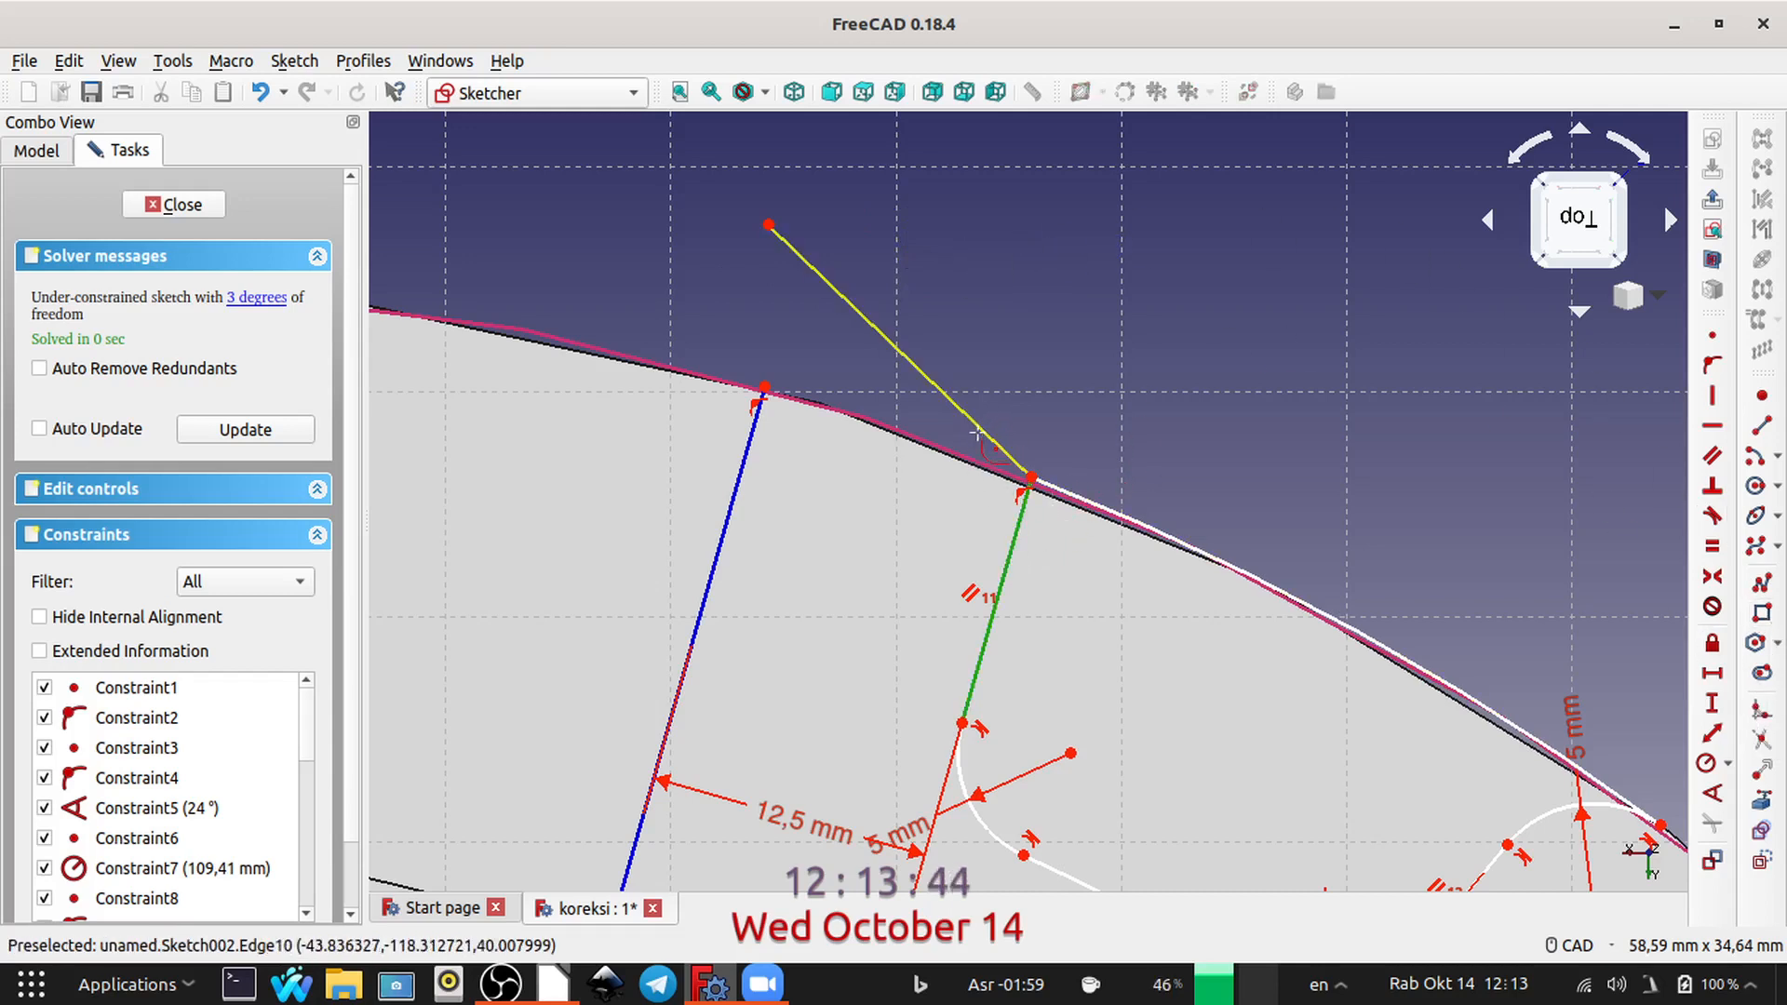
click(988, 434)
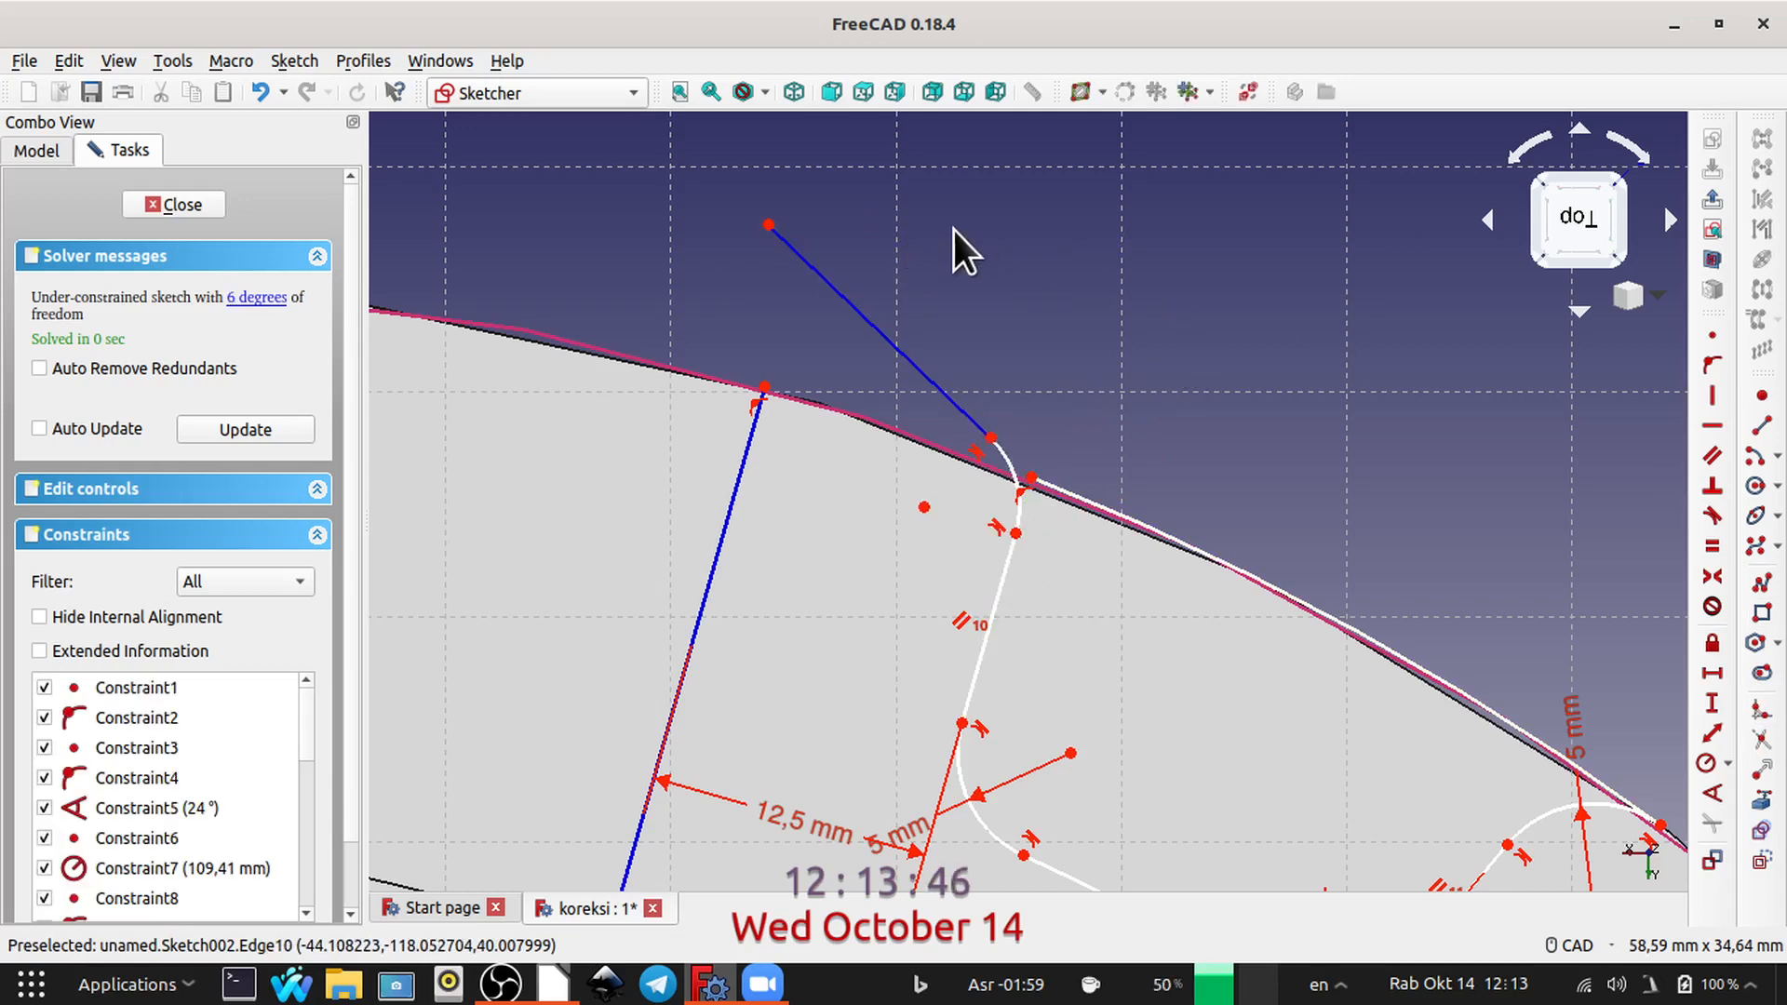
click(855, 303)
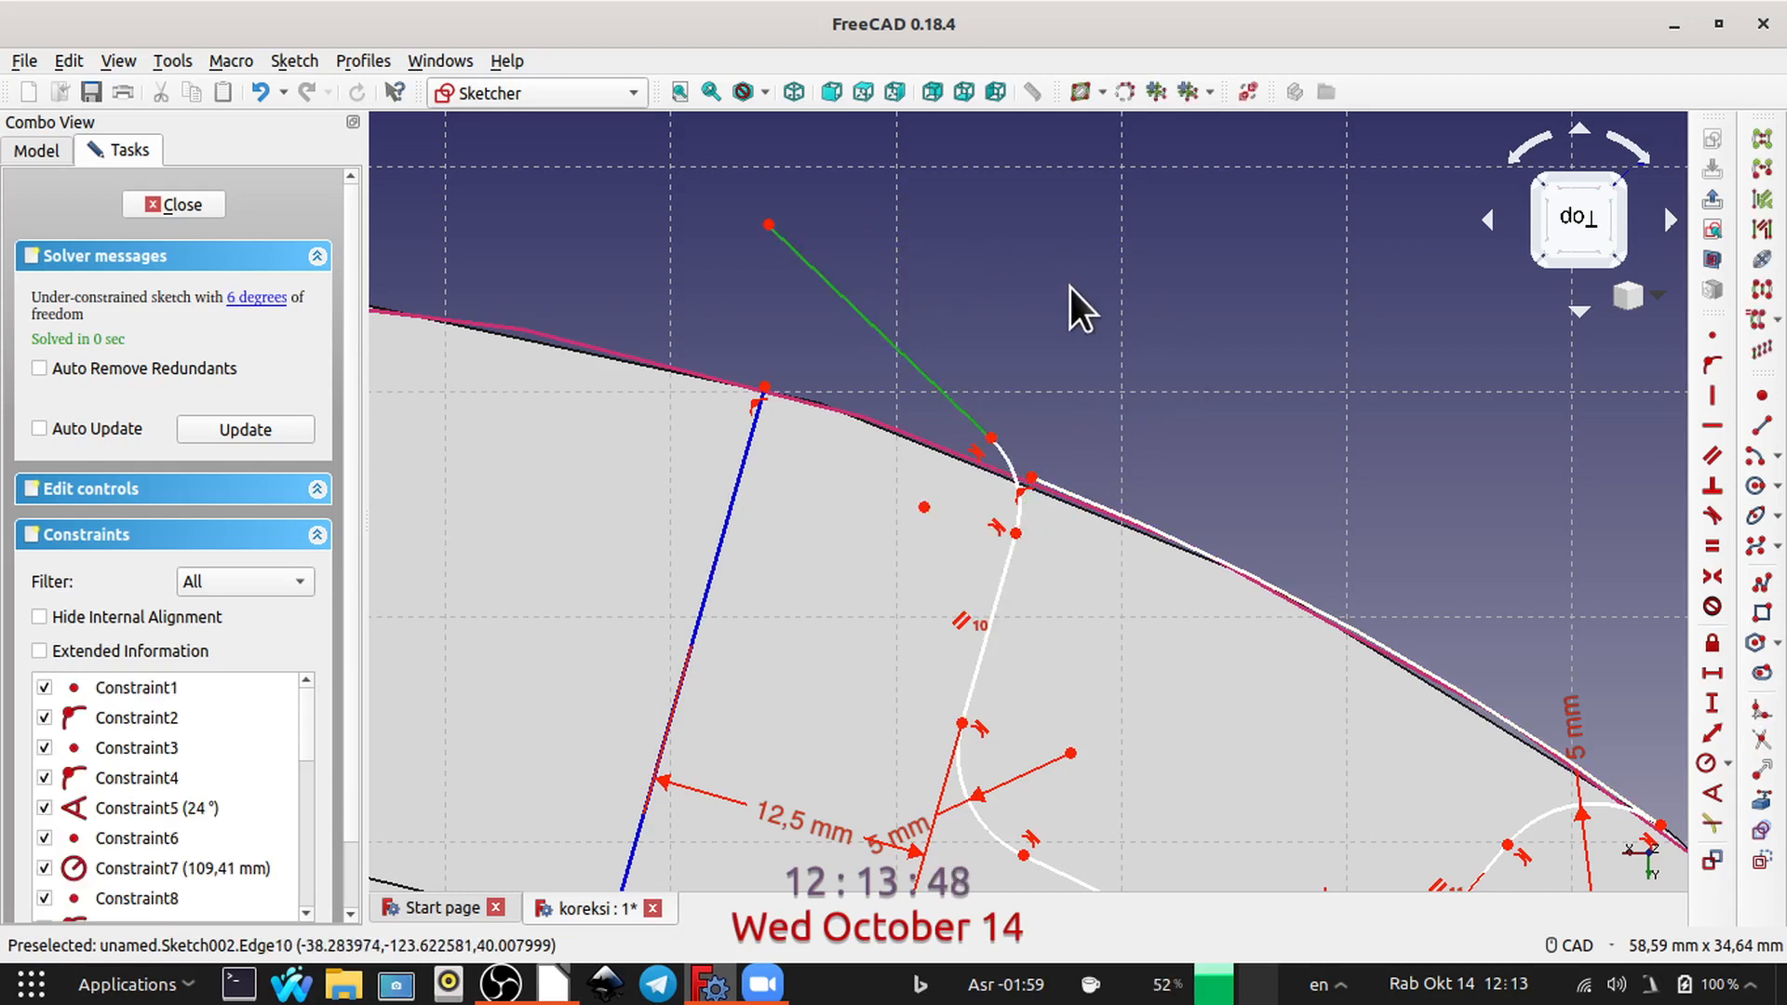
key(Delete)
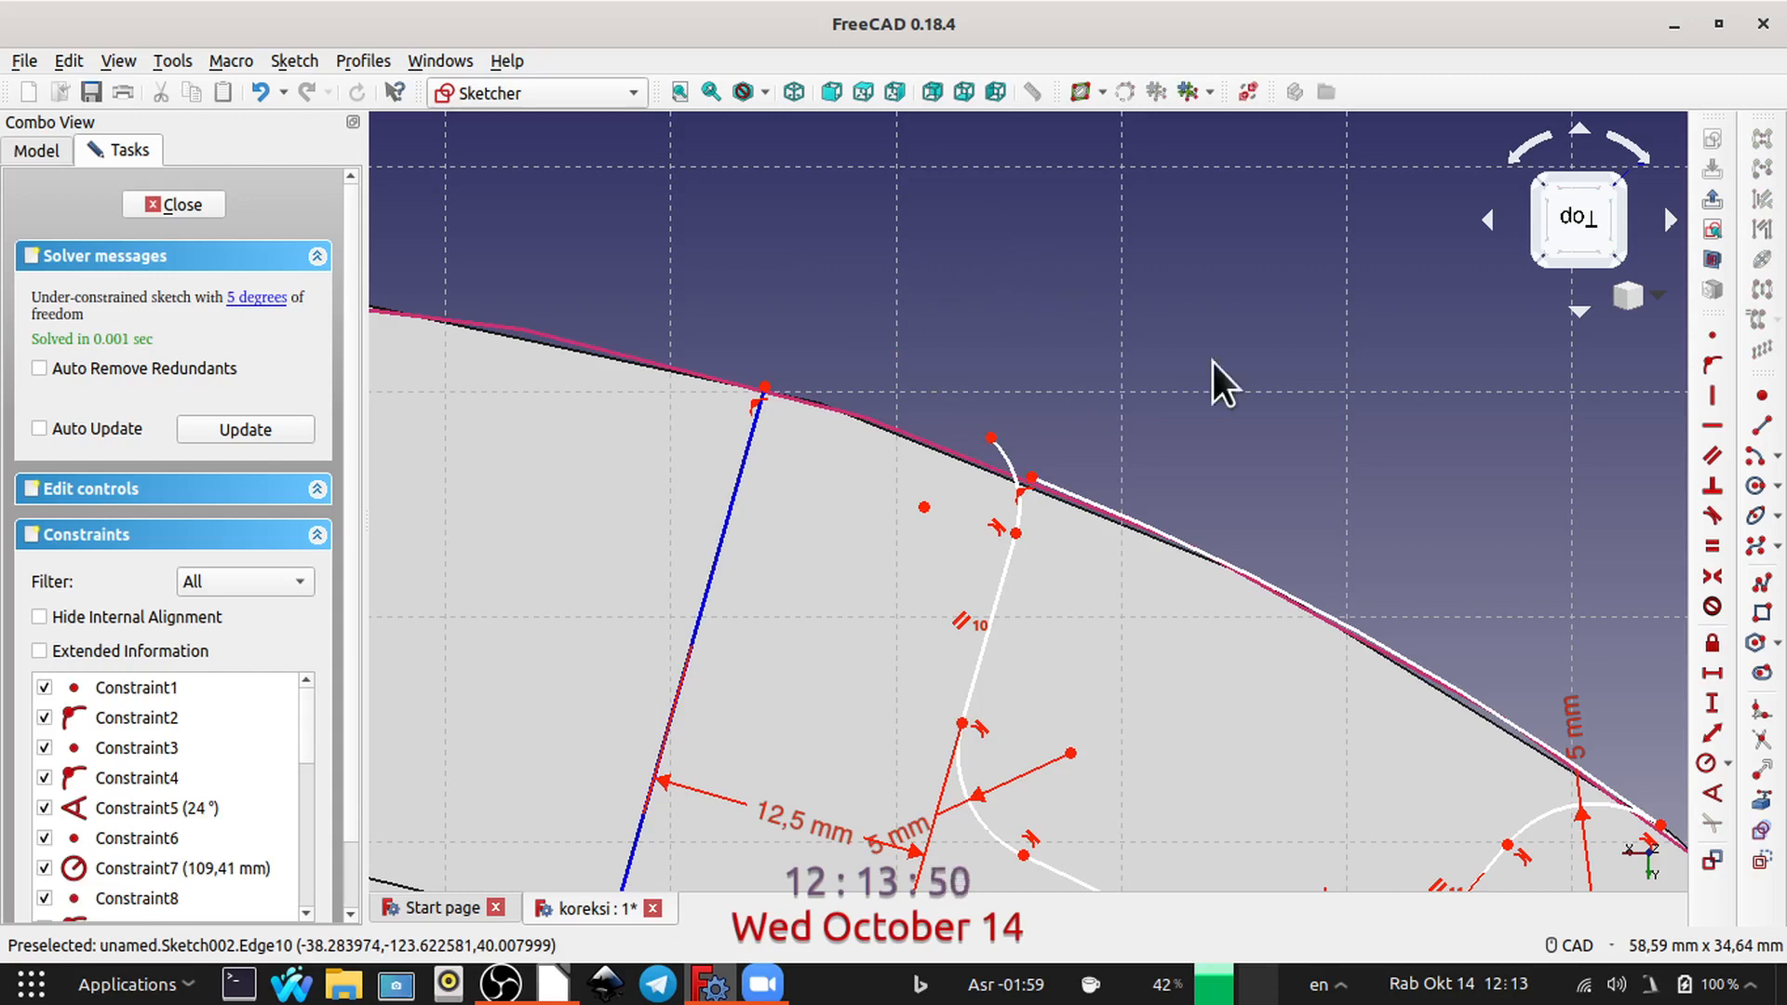
Step: Constrain the fillet at the outer corner nearer the vertical axis to a 5 mm radius
click(1019, 505)
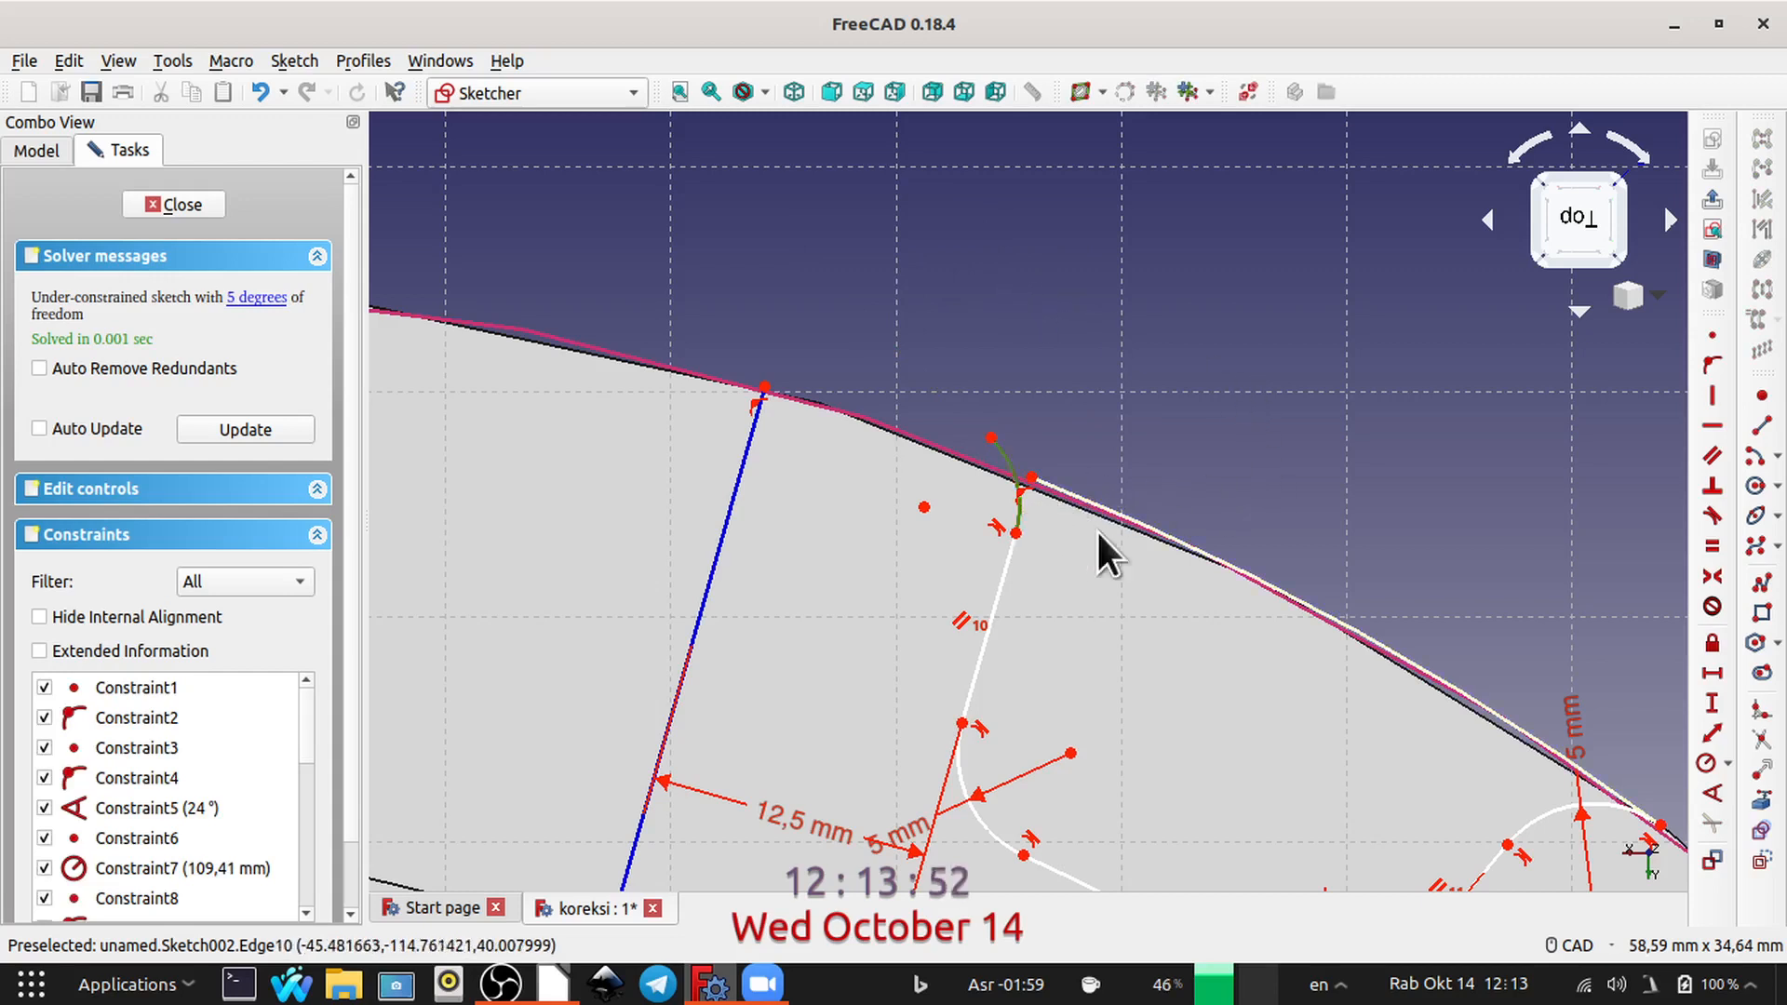
click(1705, 762)
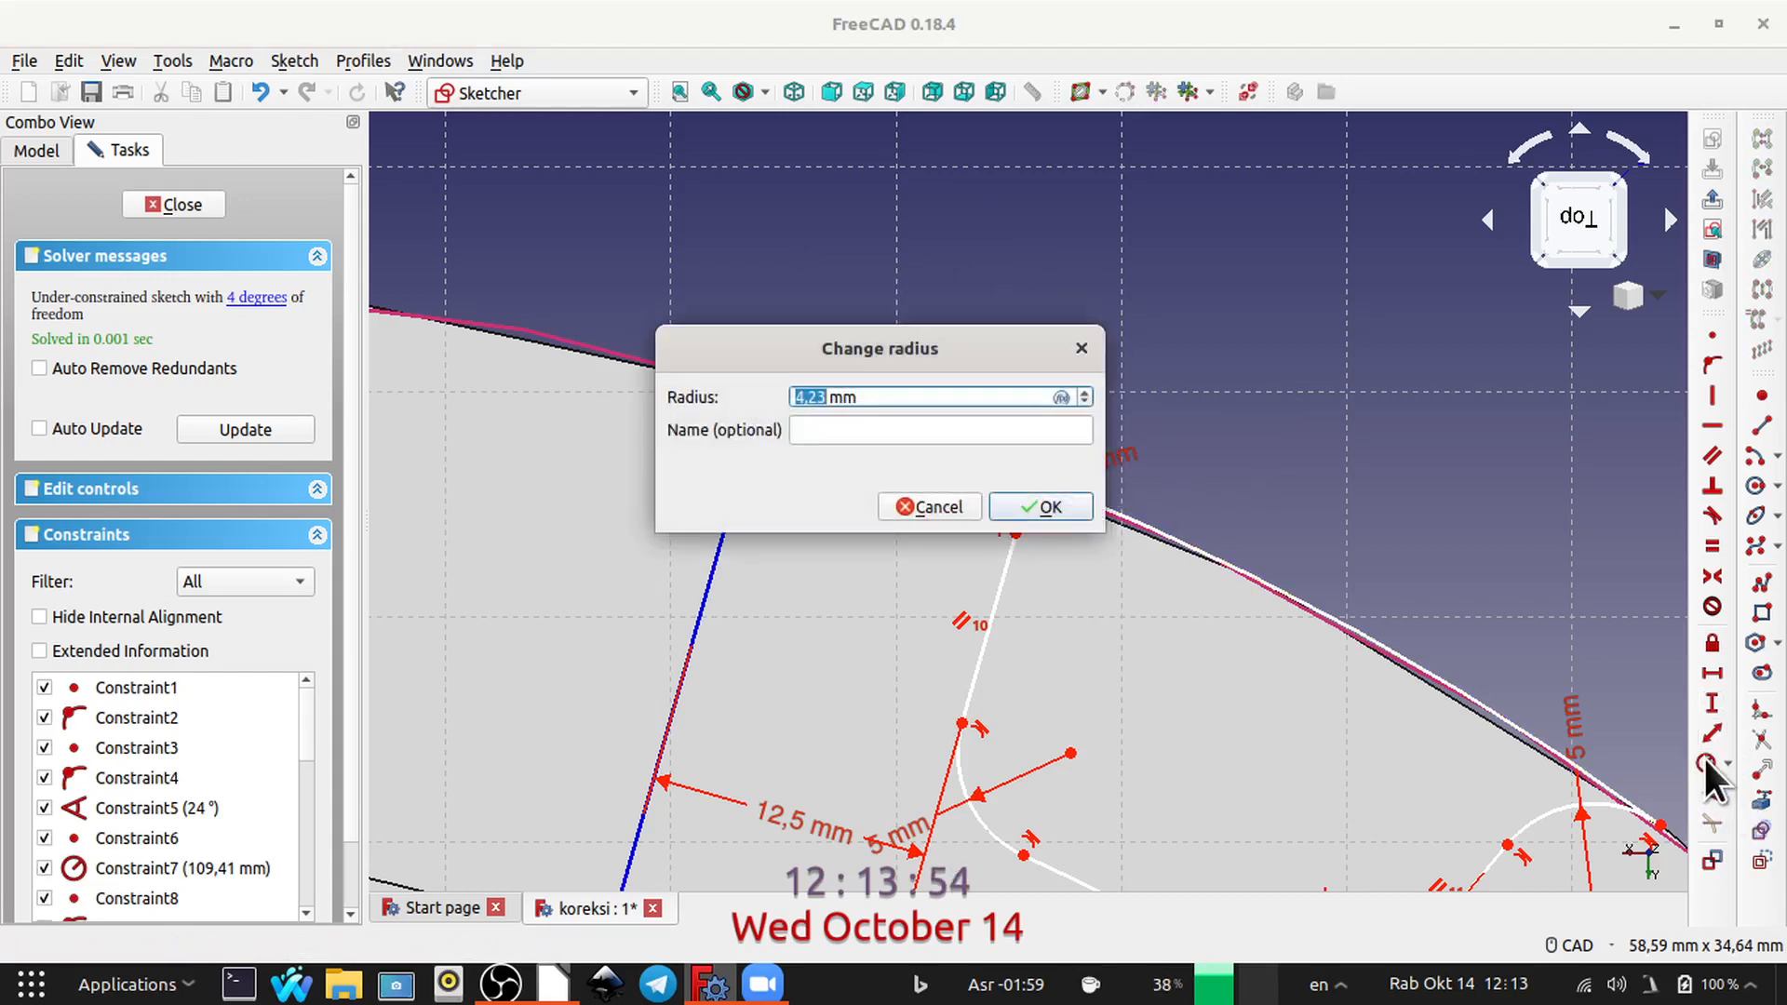
text(5)
key(Return)
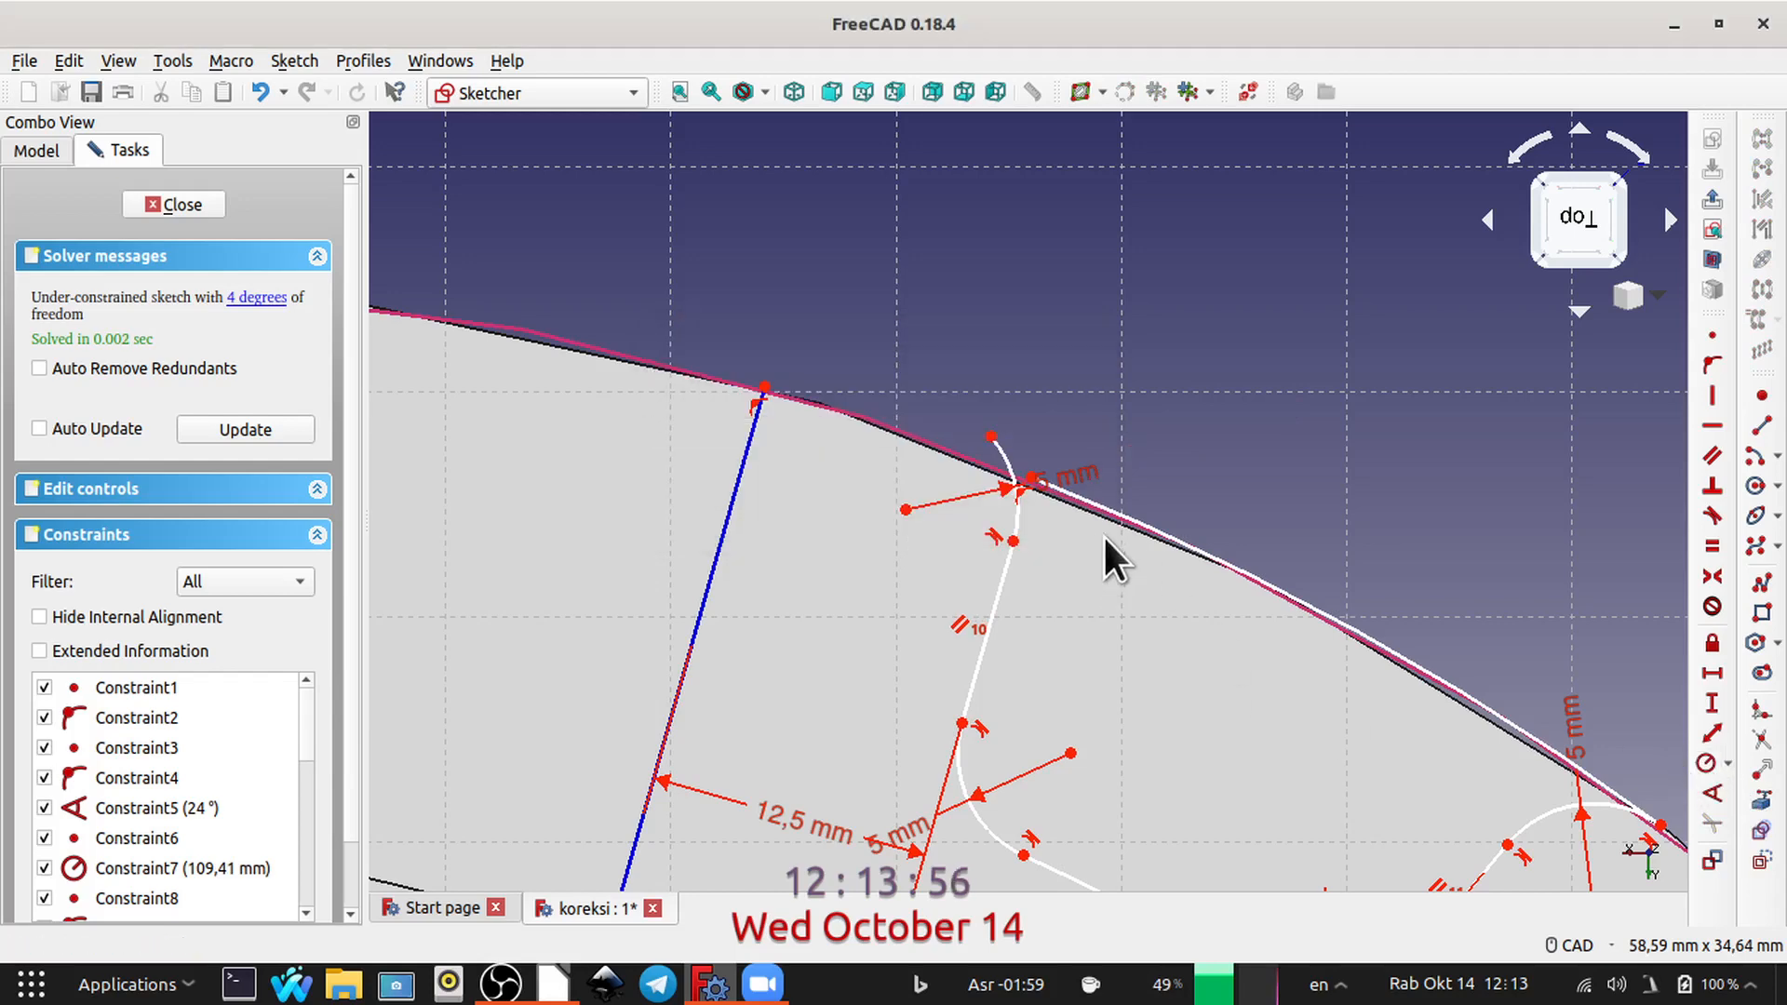
Step: Make the rim arc's other endpoint coincident with the second outer fillet's free end, and apply tangency between both arcs
scroll(1220, 543, up, 6)
scroll(759, 587, up, 2)
mouse_move(759, 586)
middle_down()
mouse_move(777, 621)
mouse_move(1244, 749)
middle_up()
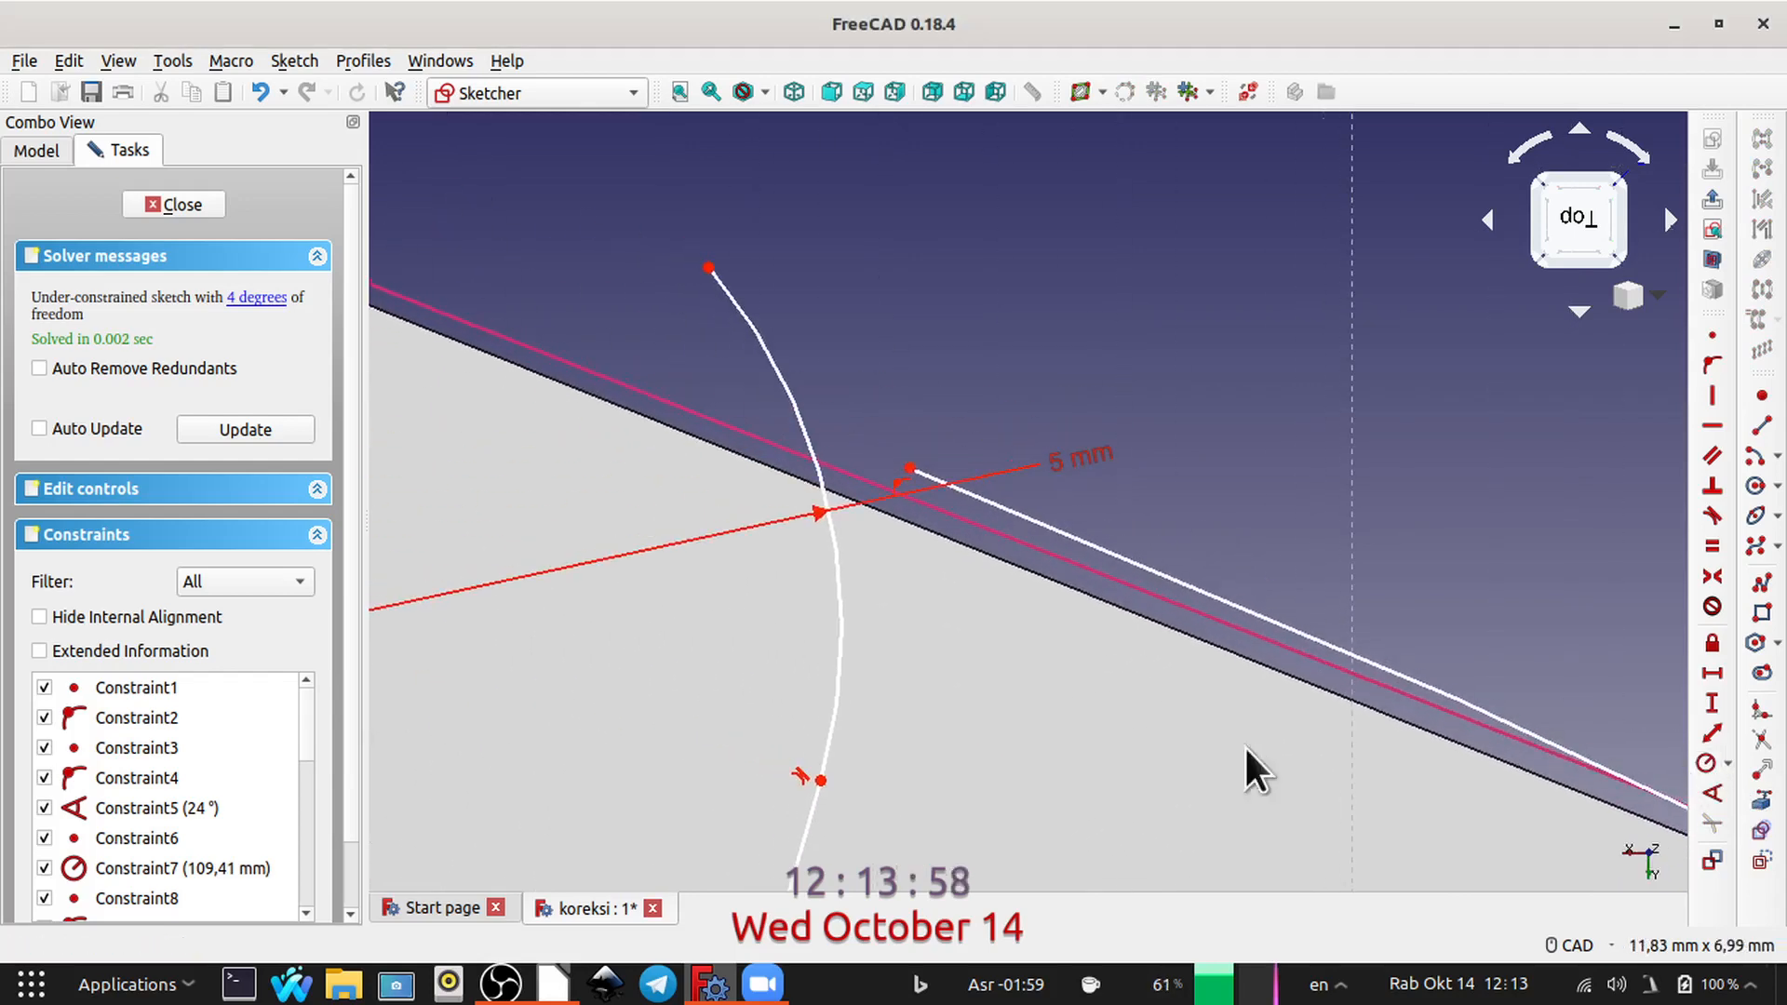
click(909, 470)
click(706, 269)
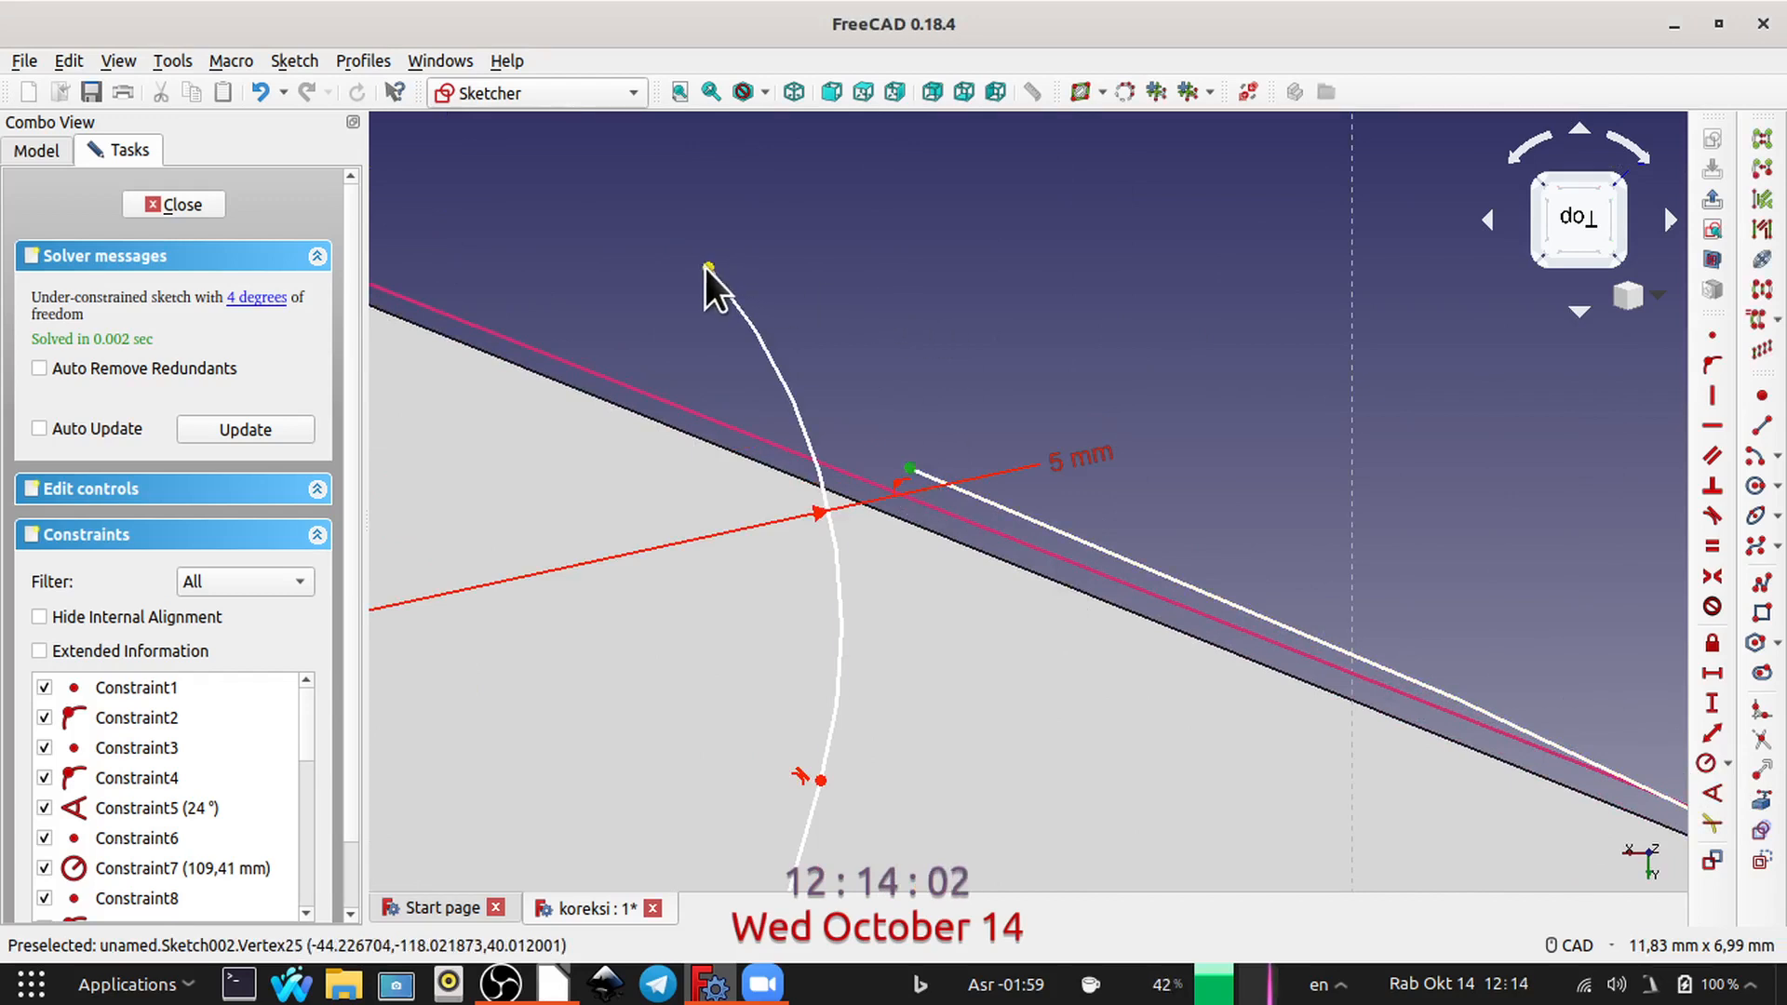
click(1711, 333)
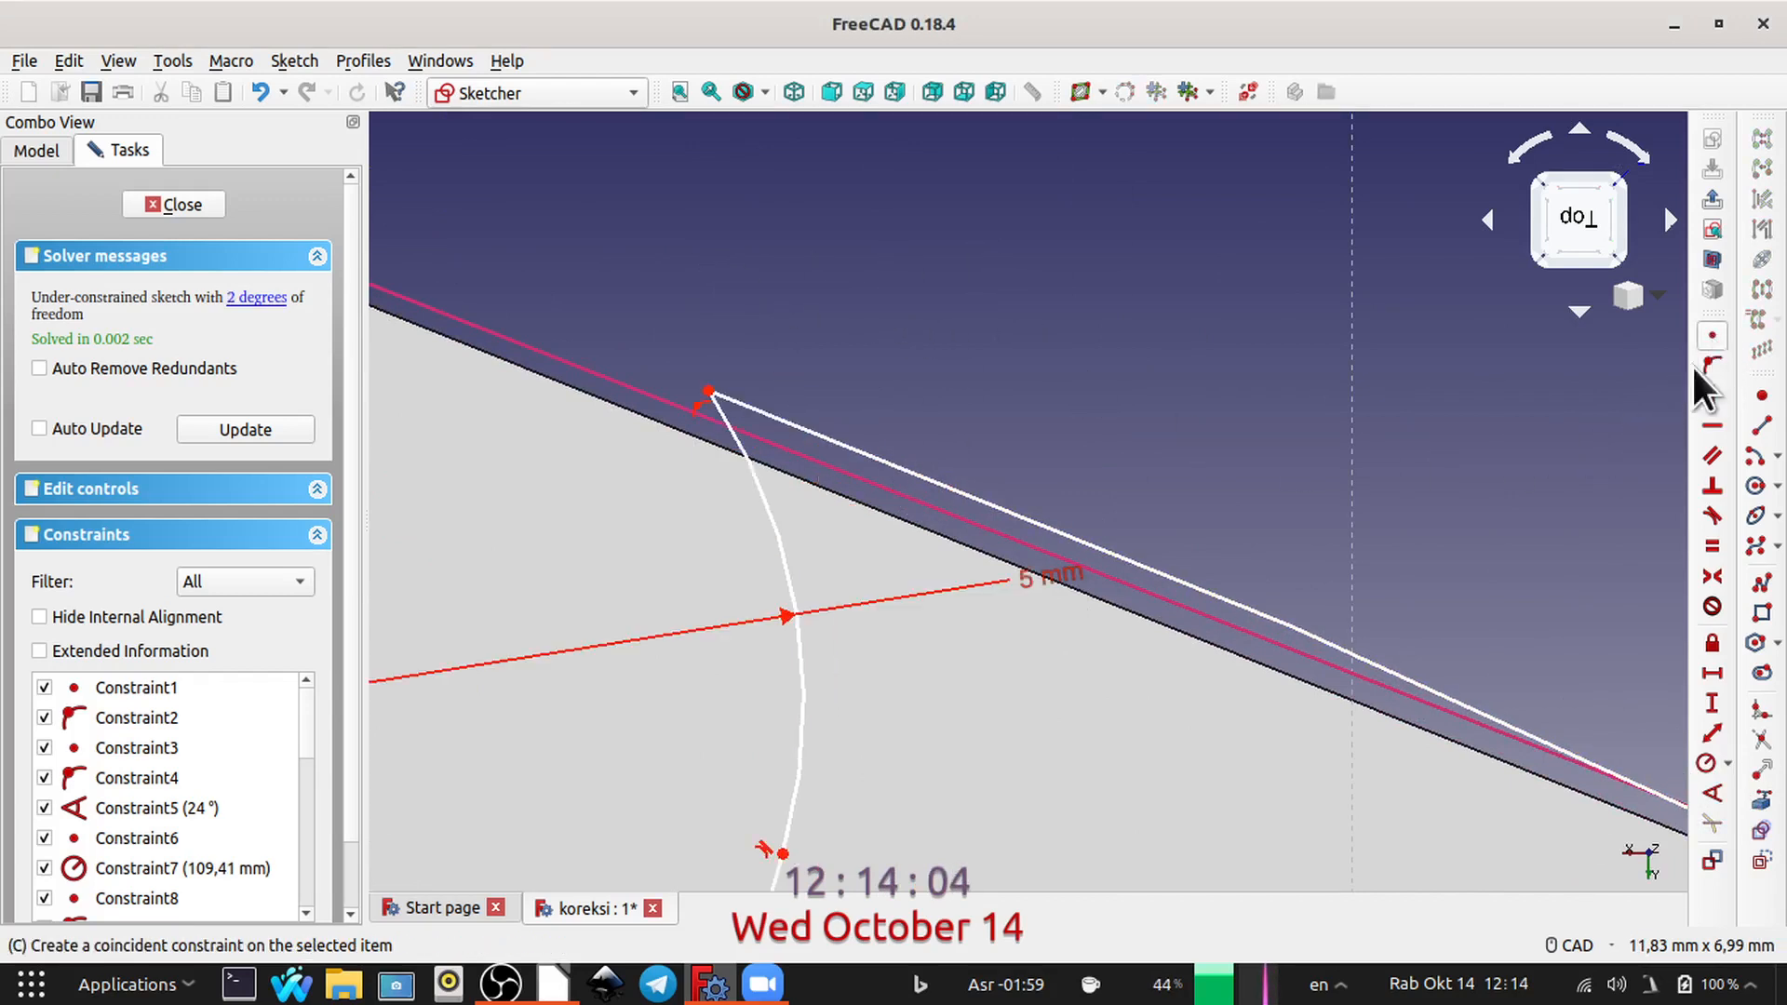
click(752, 482)
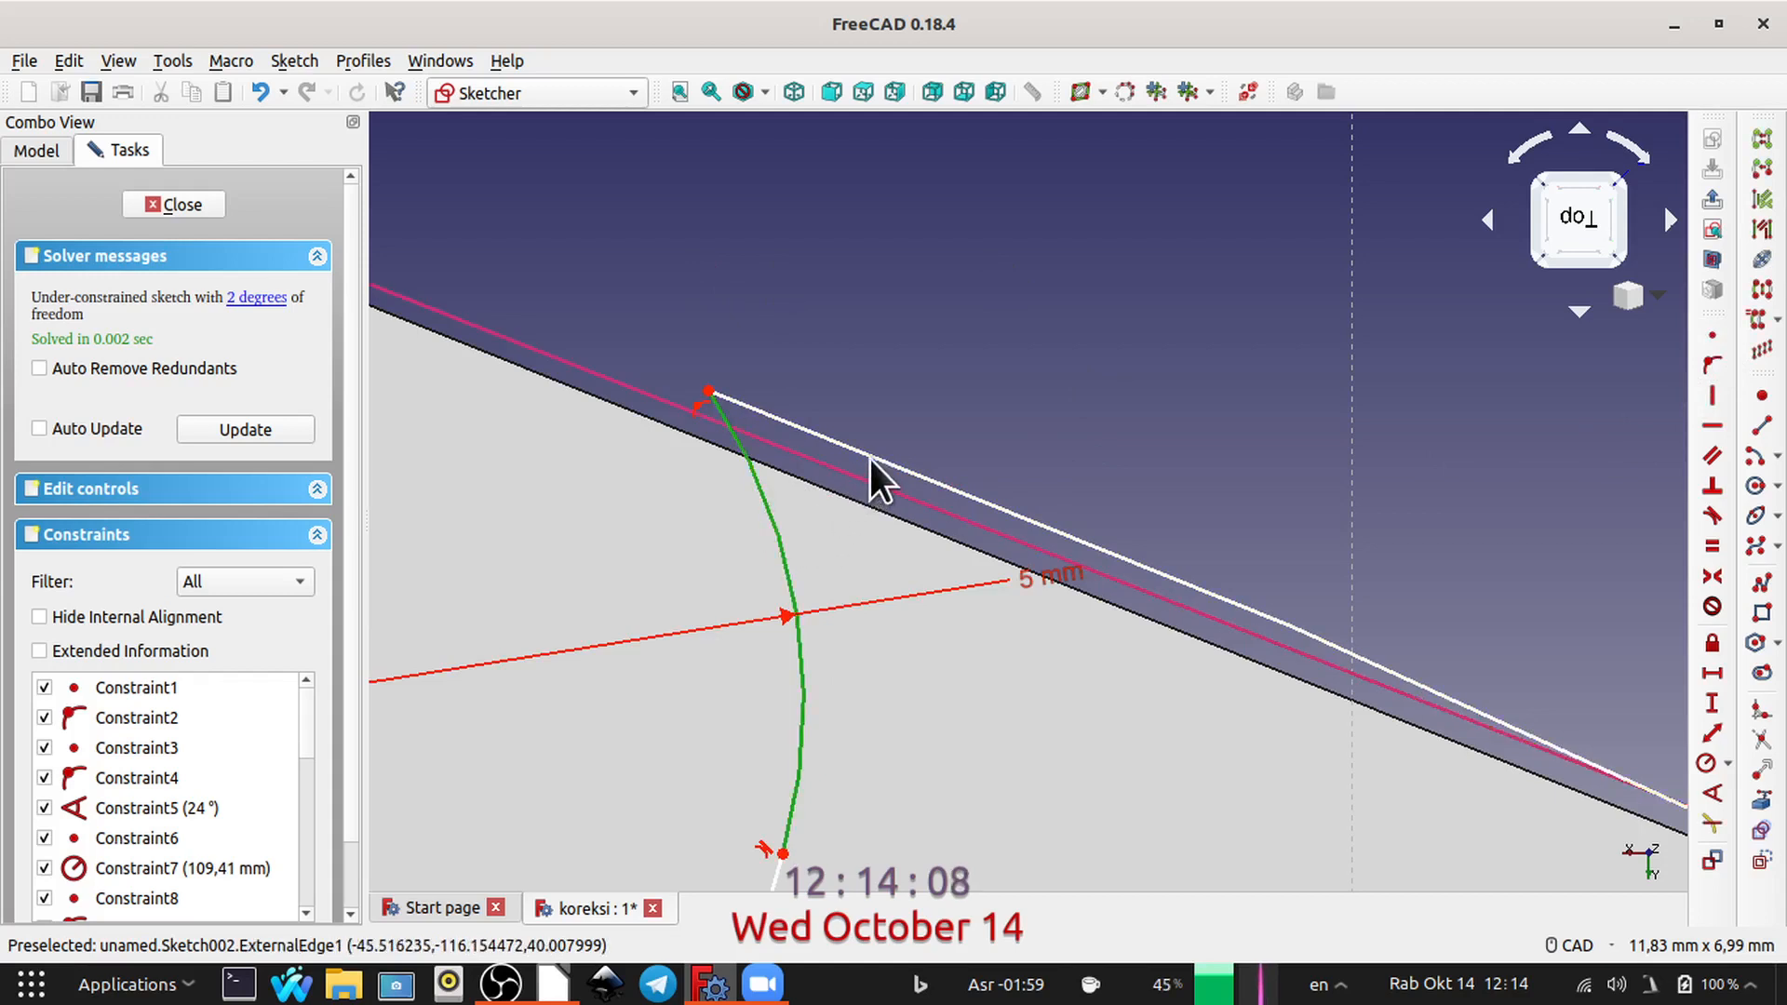
click(870, 460)
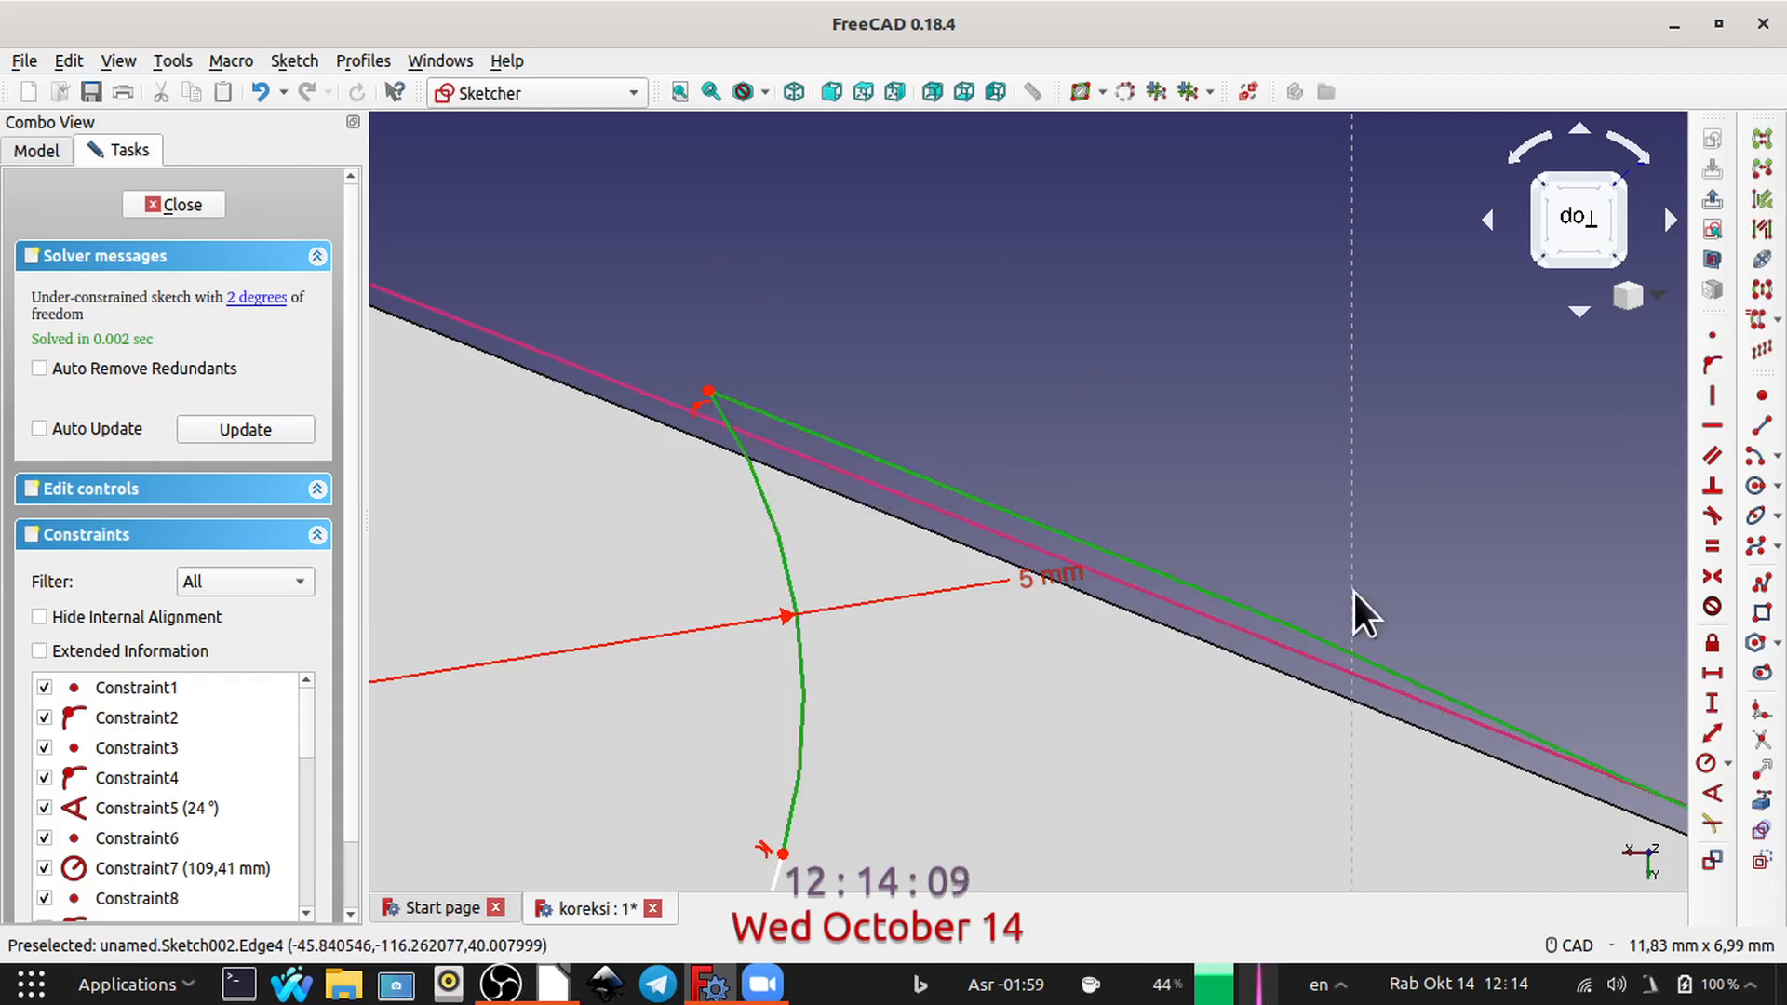
click(1712, 517)
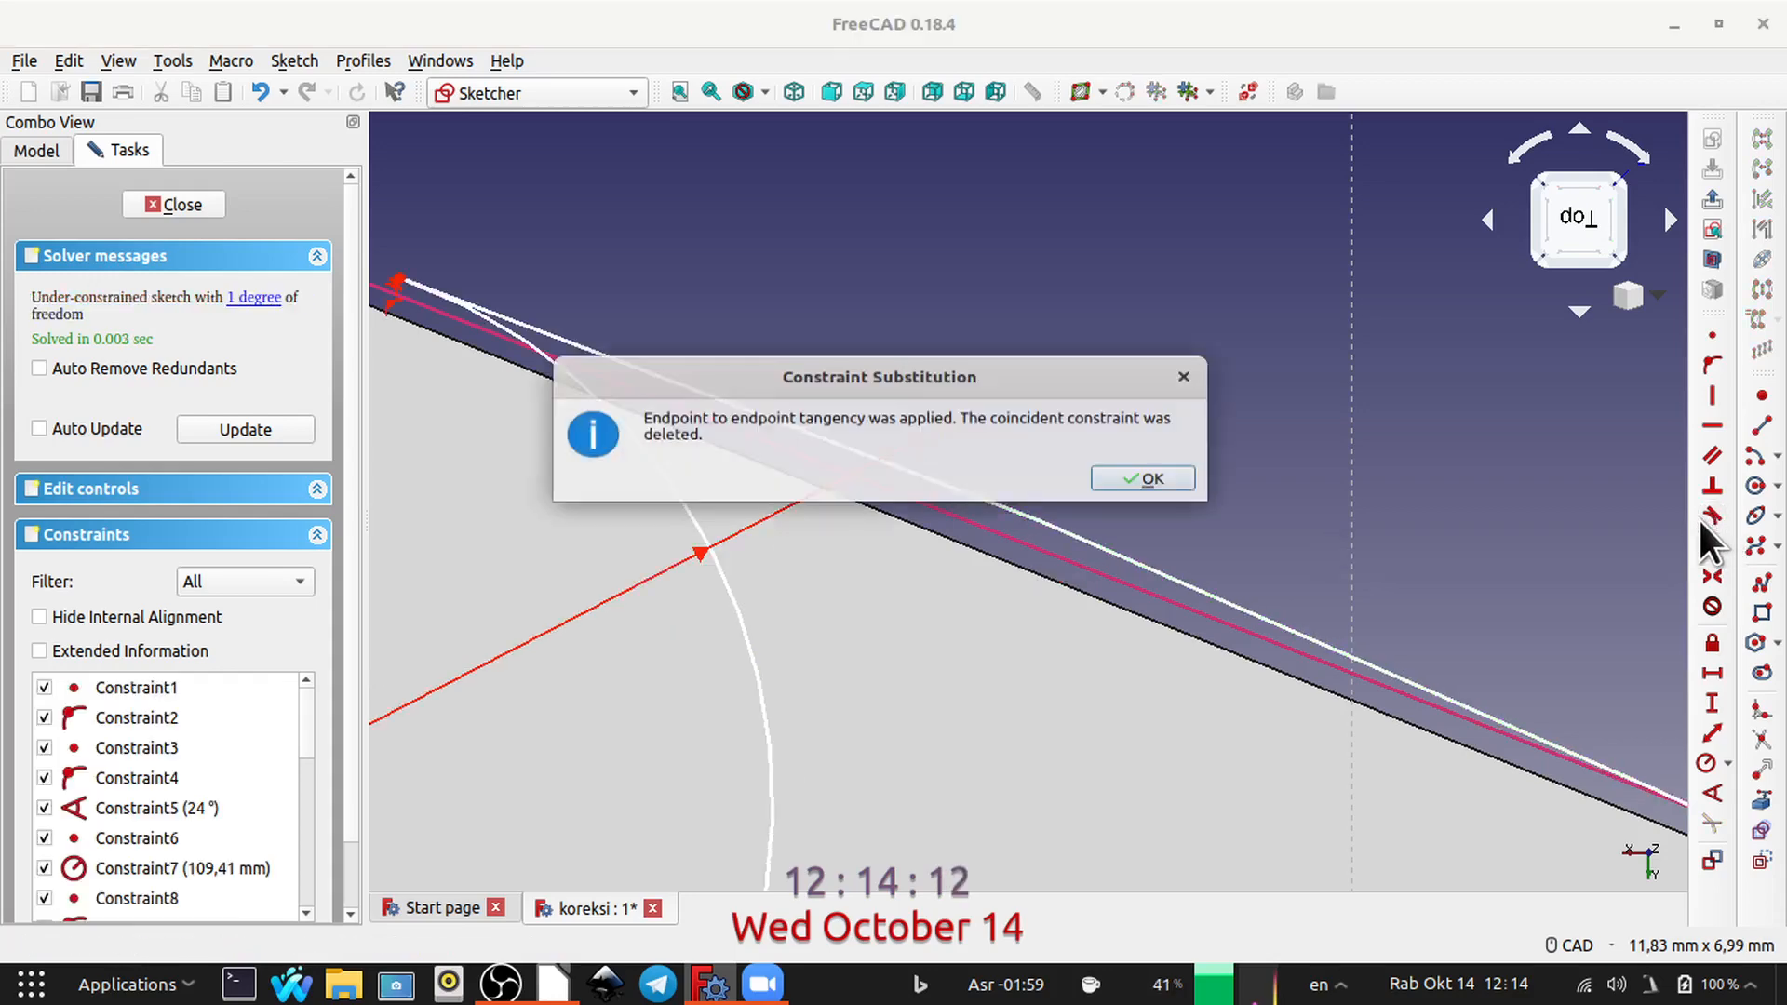
click(1157, 482)
Step: Constrain the rim endpoint of the radial line nearer the vertical axis onto that axis, and close the sketch
scroll(1431, 415, down, 6)
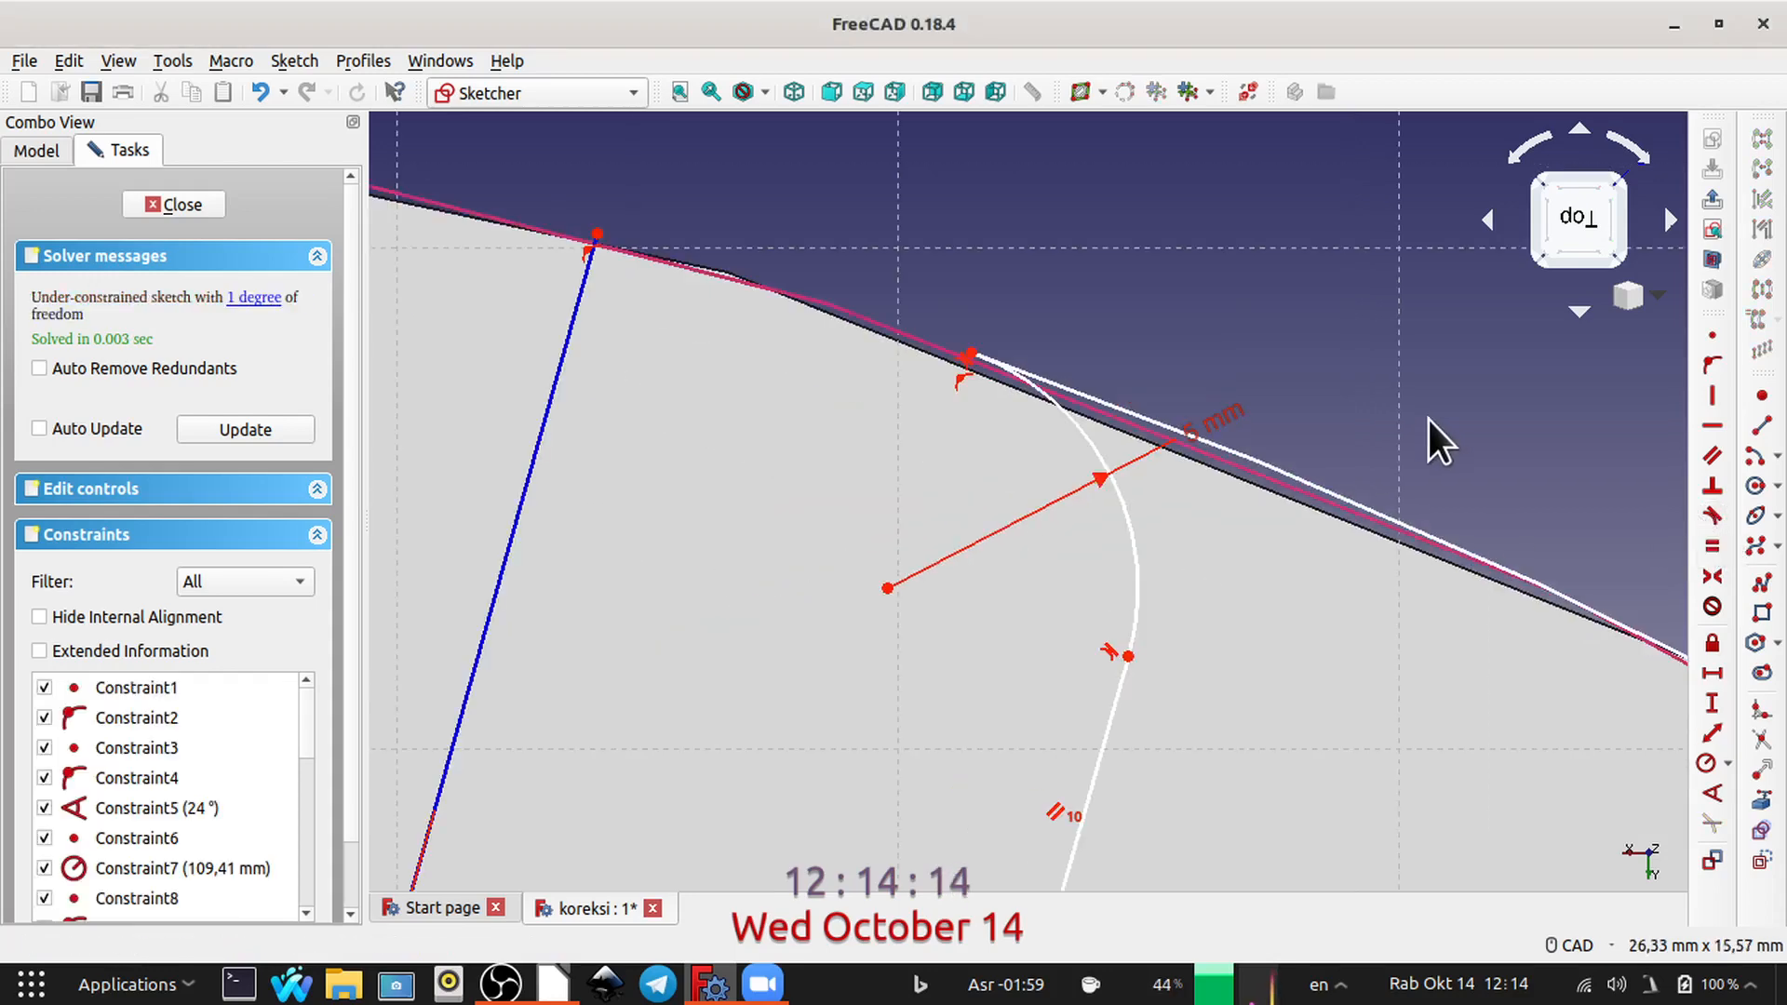
middle_drag(1438, 454, 1021, 293)
scroll(1116, 296, down, 4)
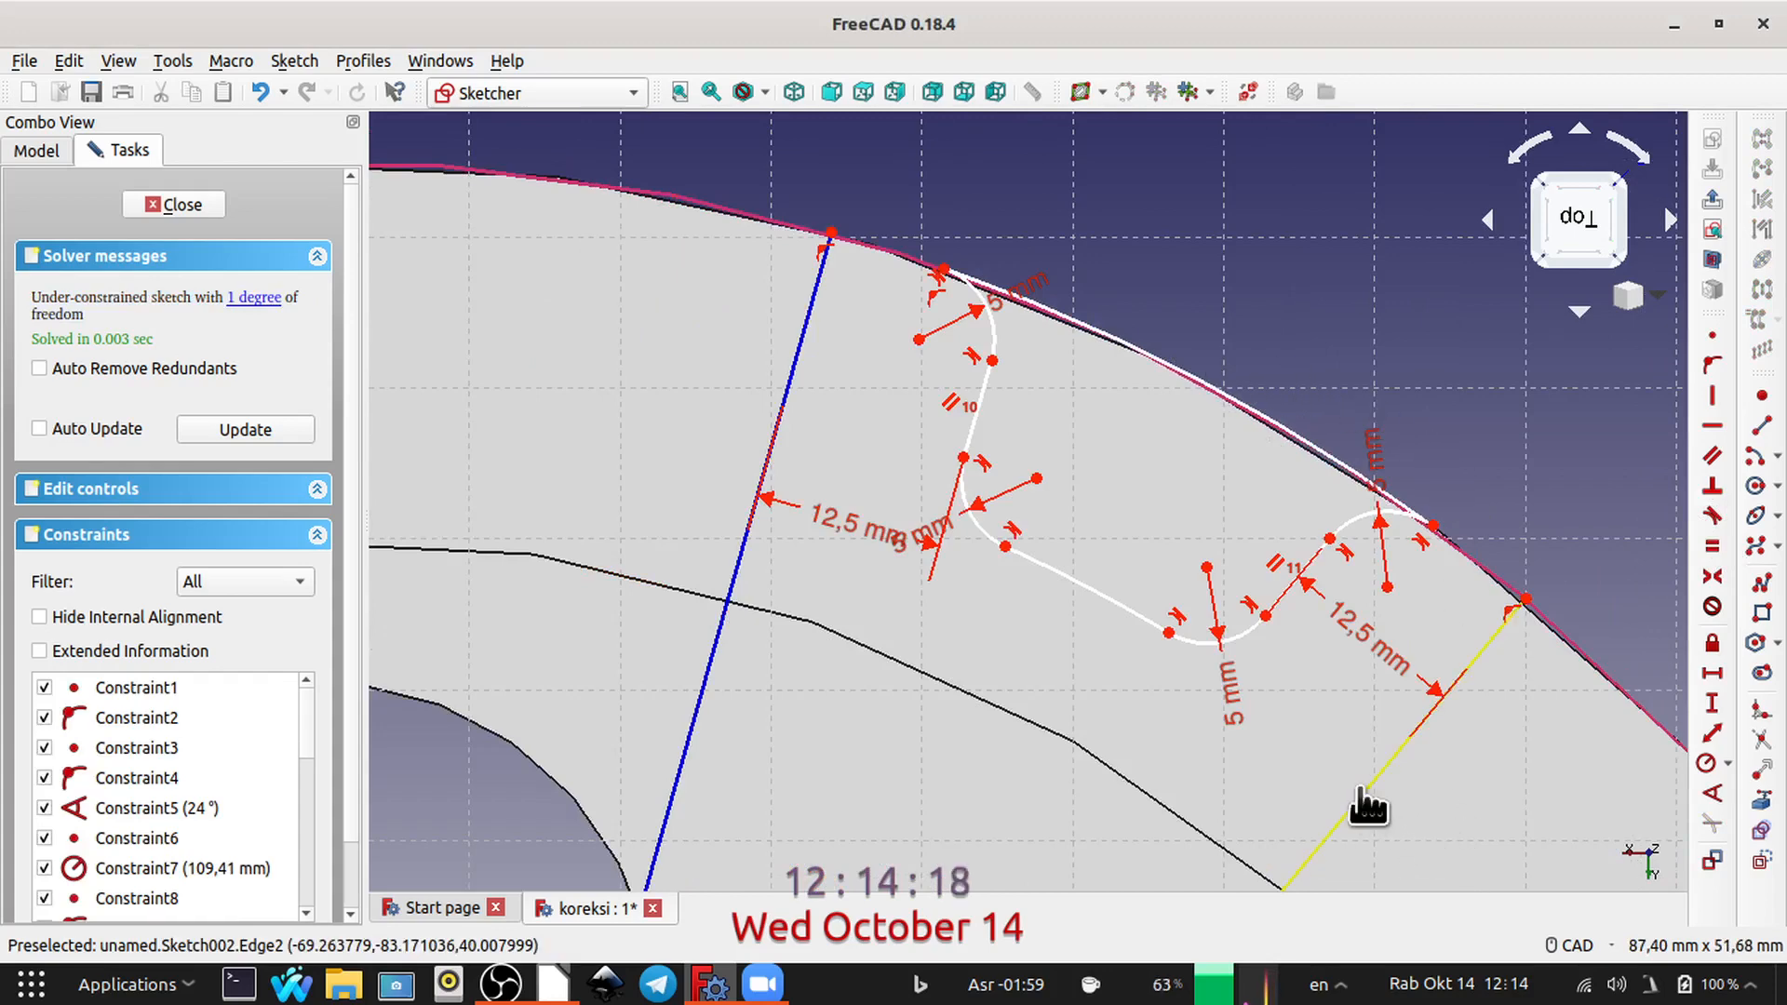
mouse_move(1364, 802)
mouse_down()
mouse_move(1220, 730)
mouse_move(1297, 722)
mouse_move(797, 315)
mouse_move(739, 220)
mouse_up()
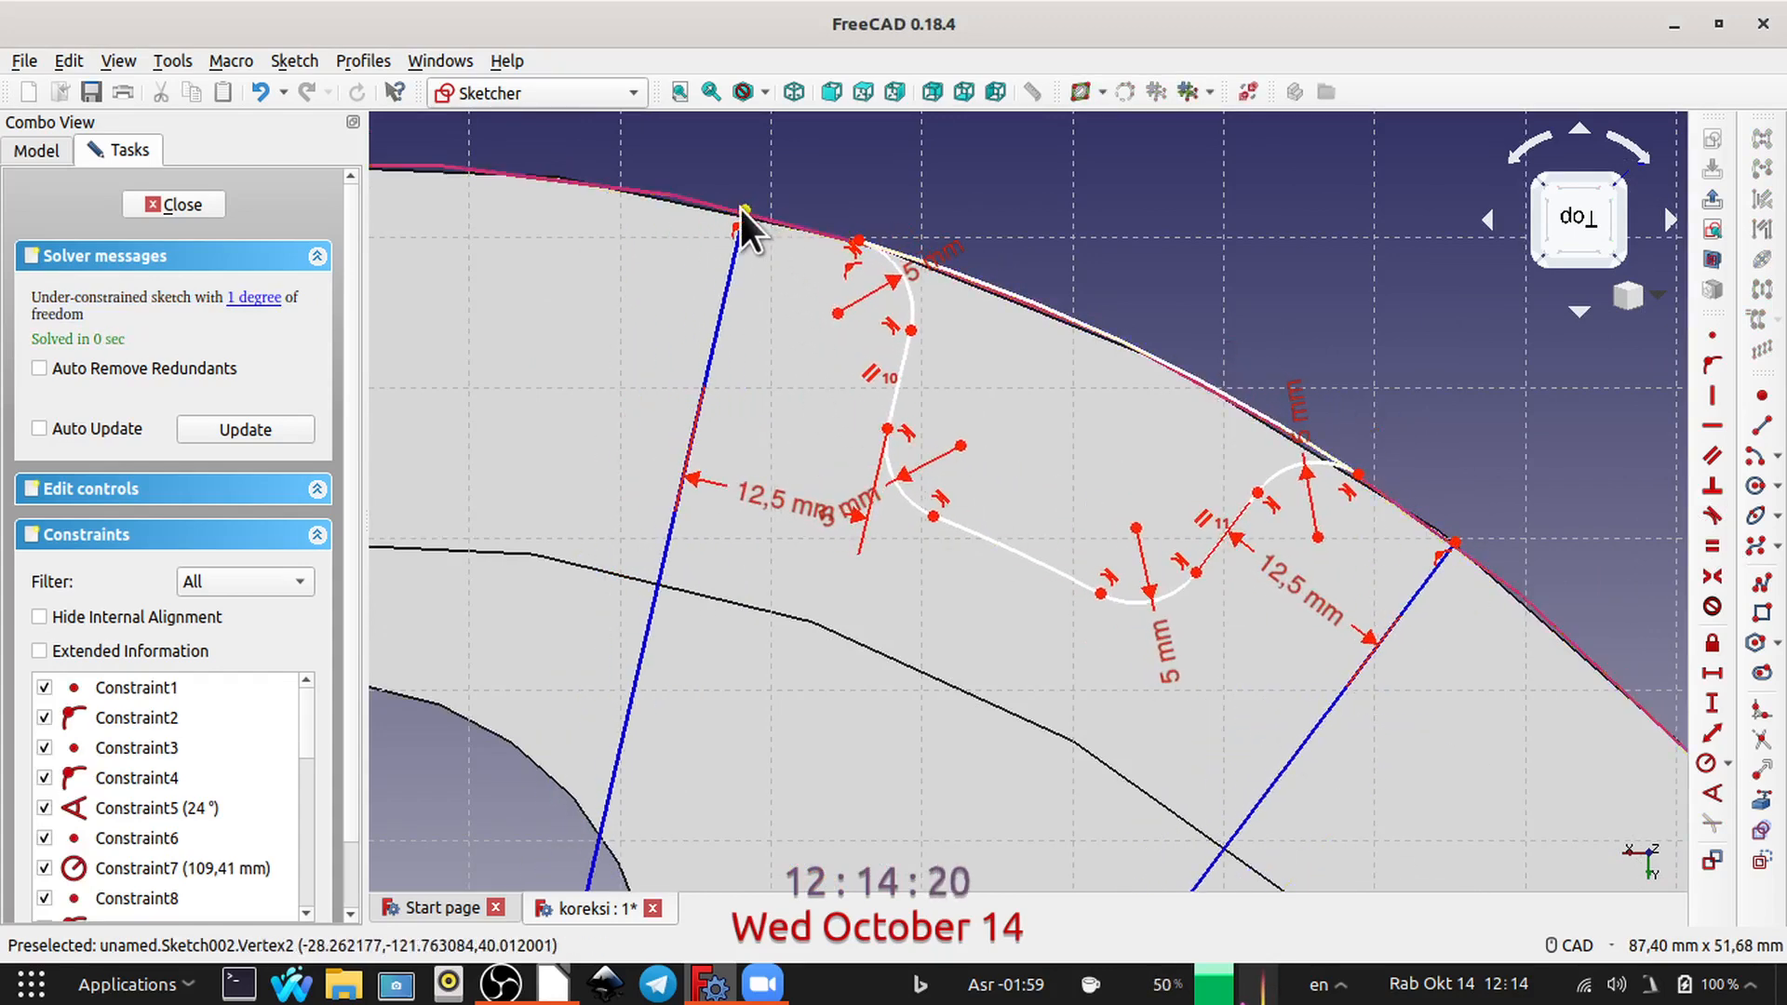
scroll(1003, 199, down, 2)
mouse_move(1003, 199)
middle_down()
mouse_move(1107, 297)
mouse_move(1176, 421)
middle_up()
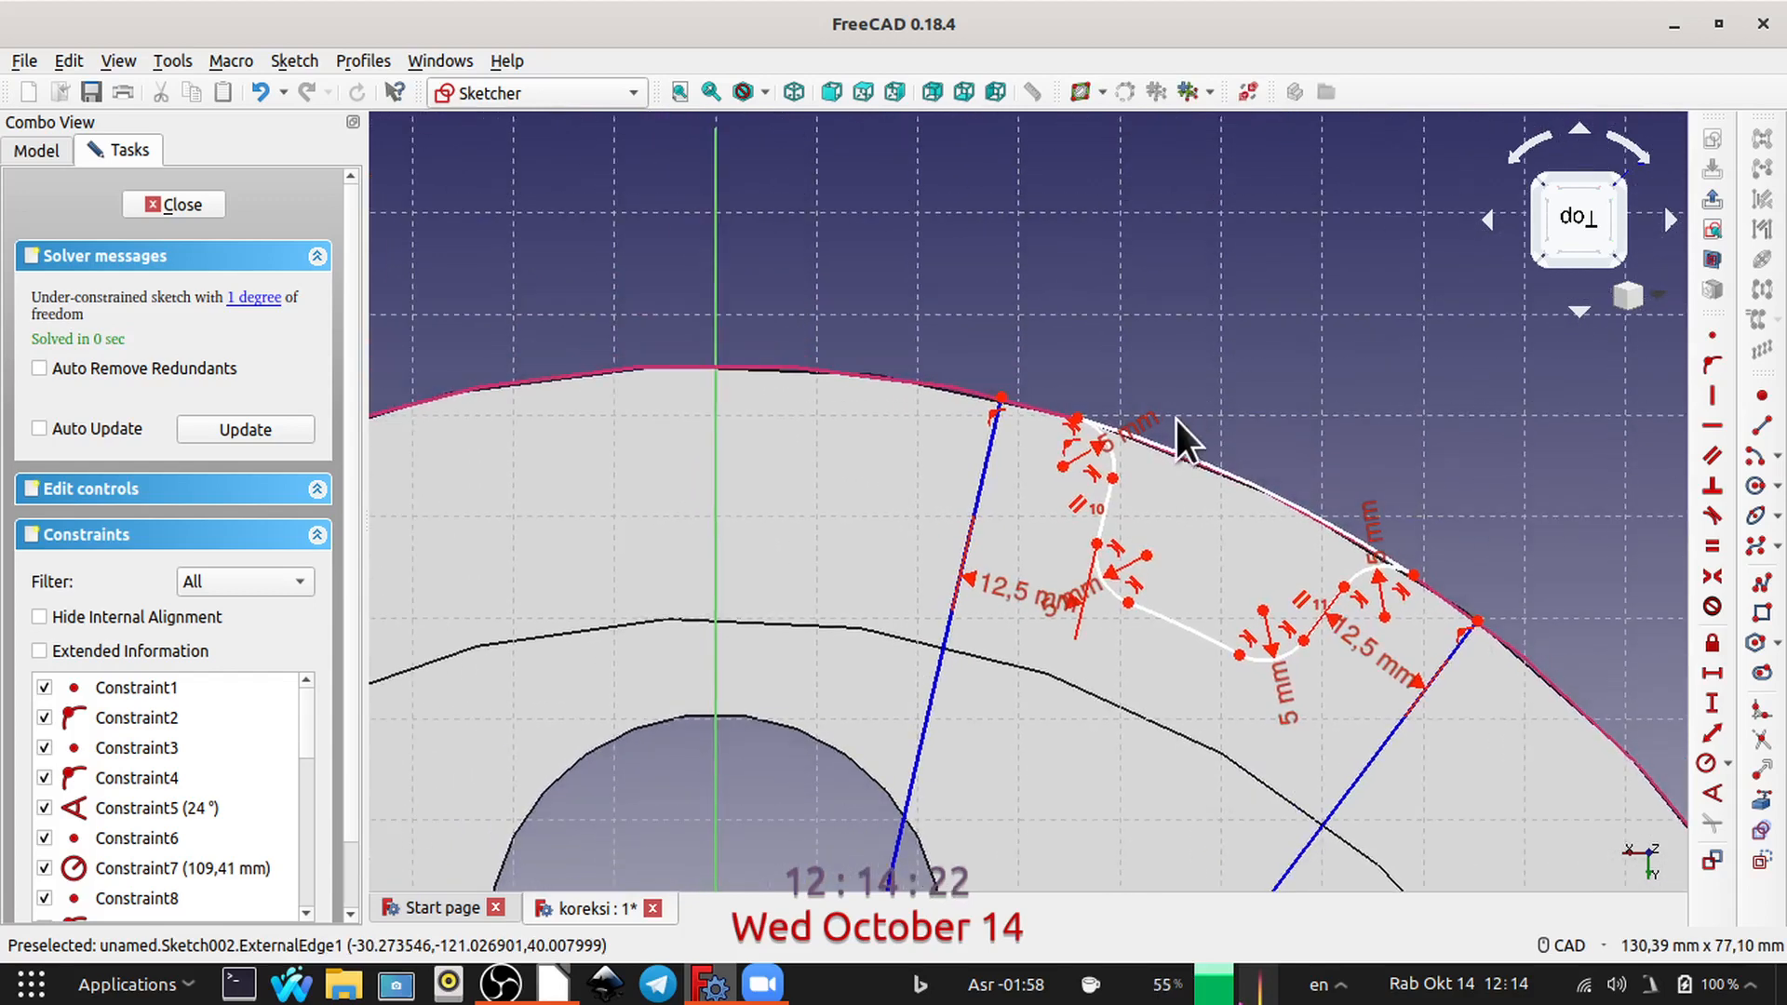
click(1001, 396)
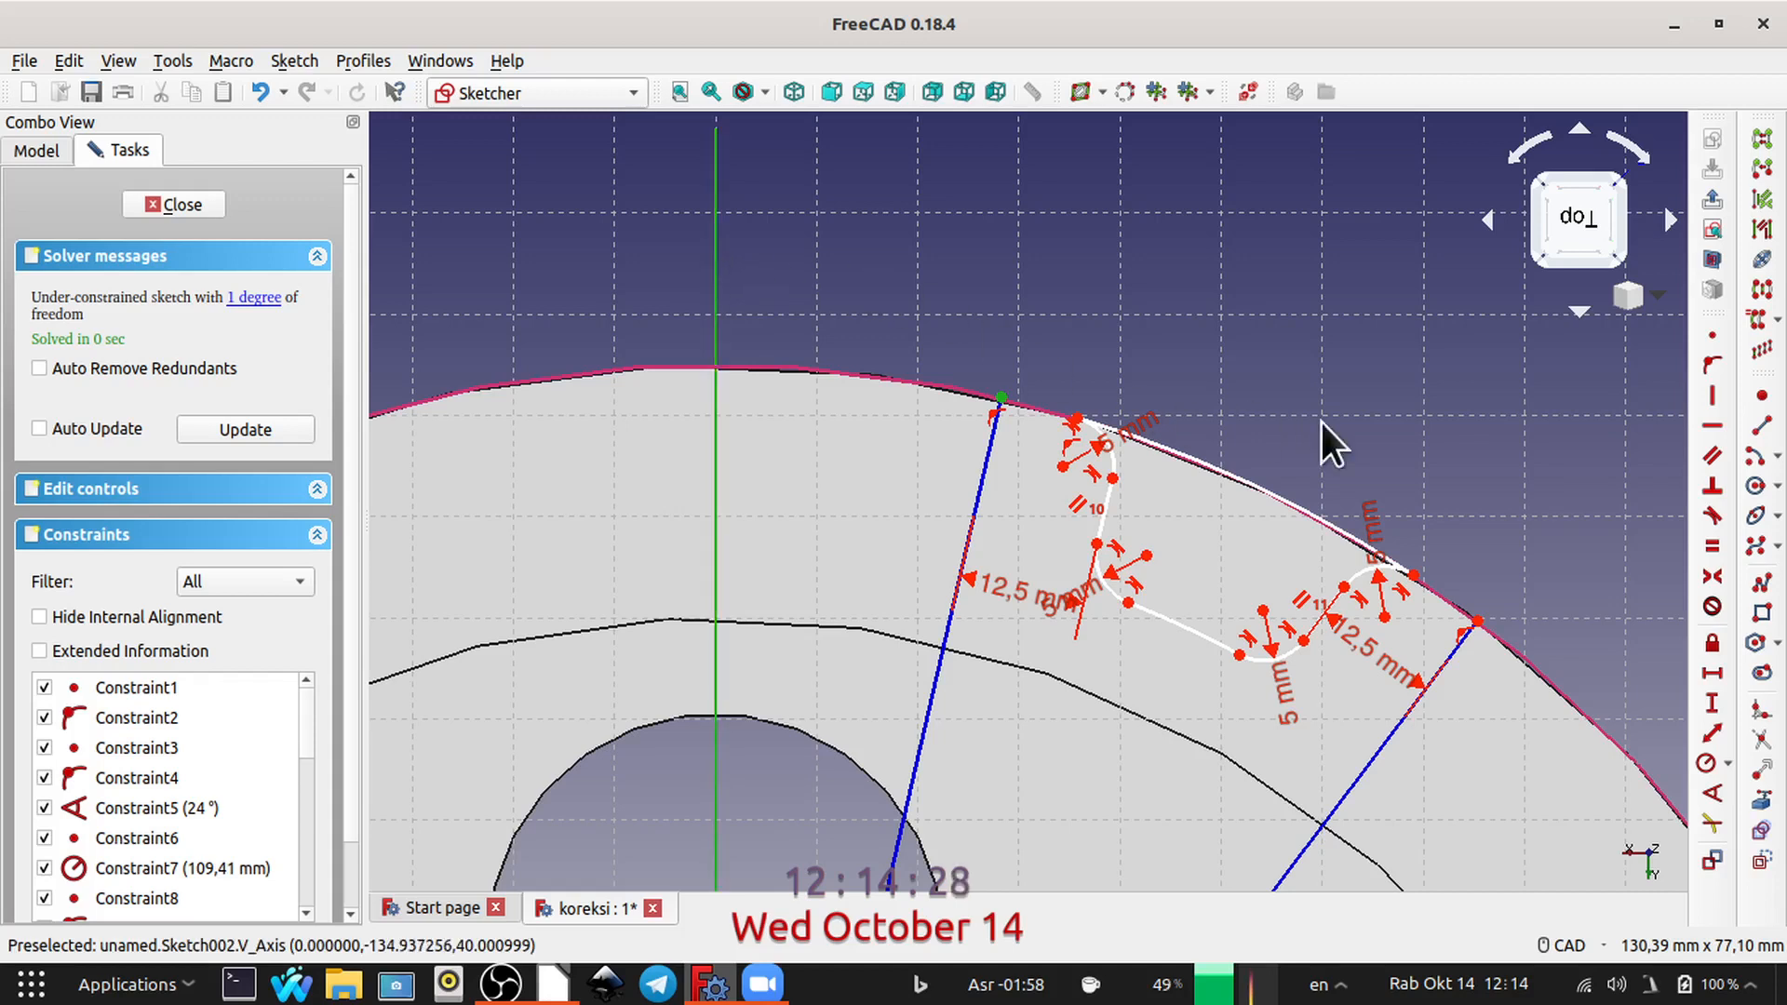
click(1711, 363)
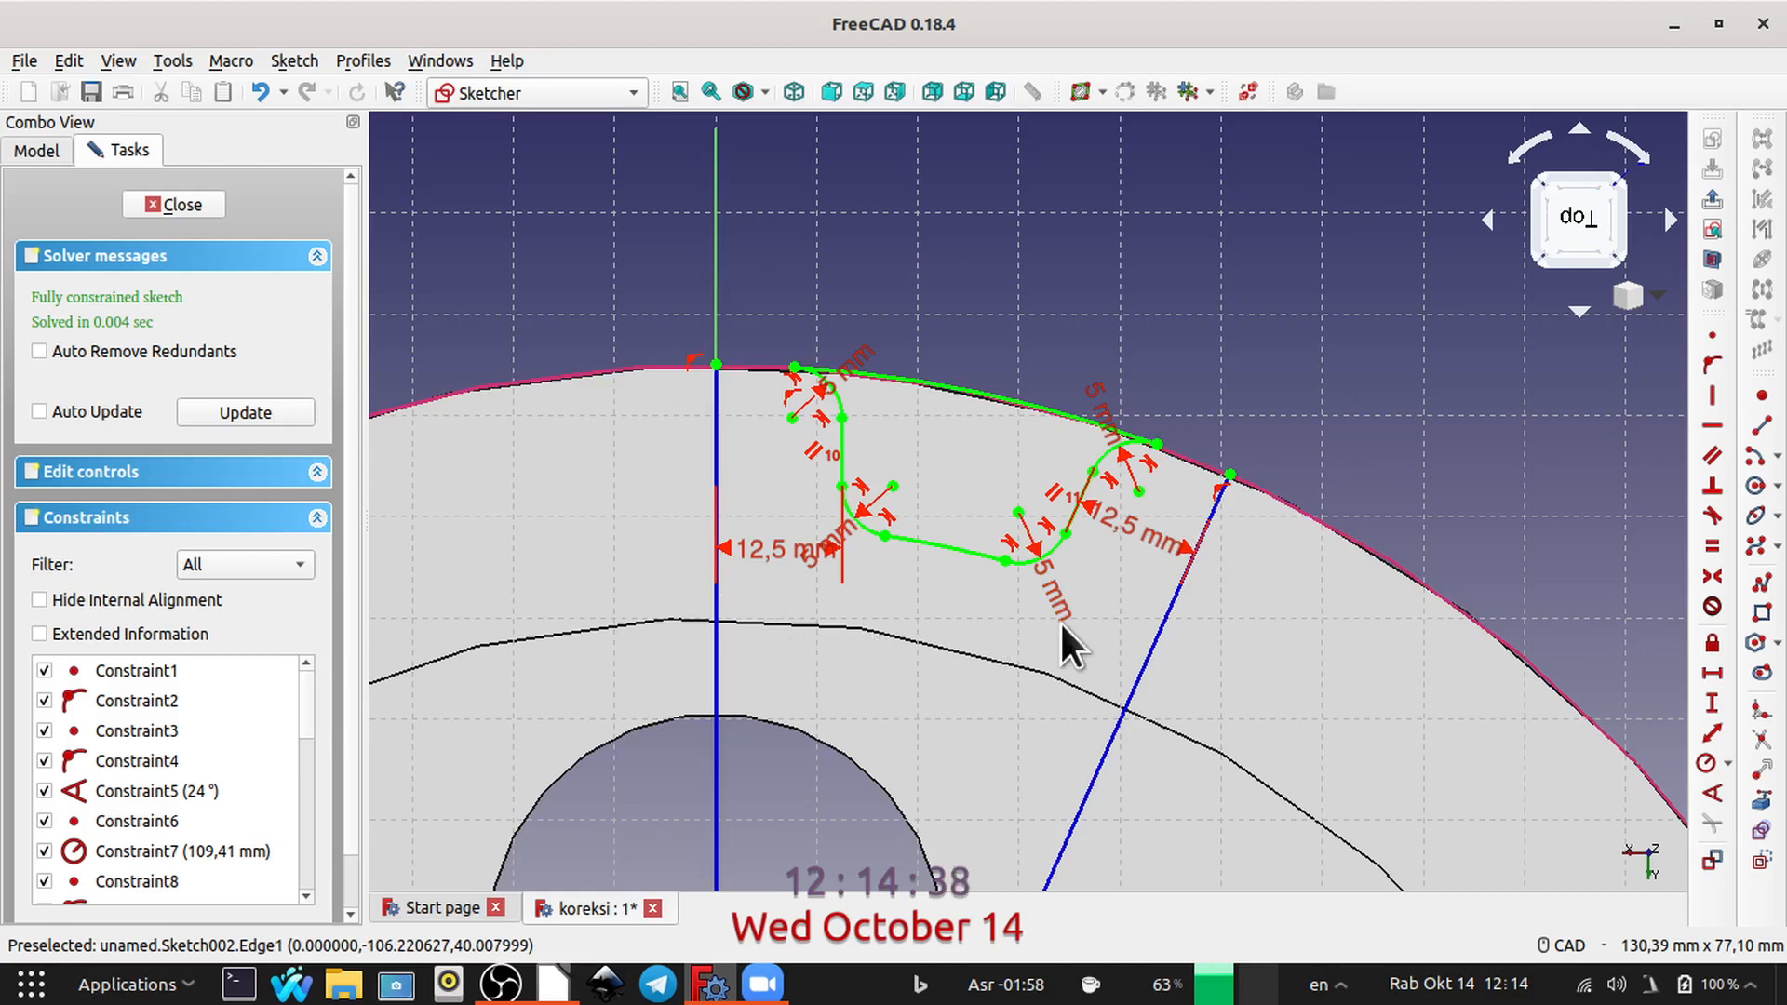
click(179, 205)
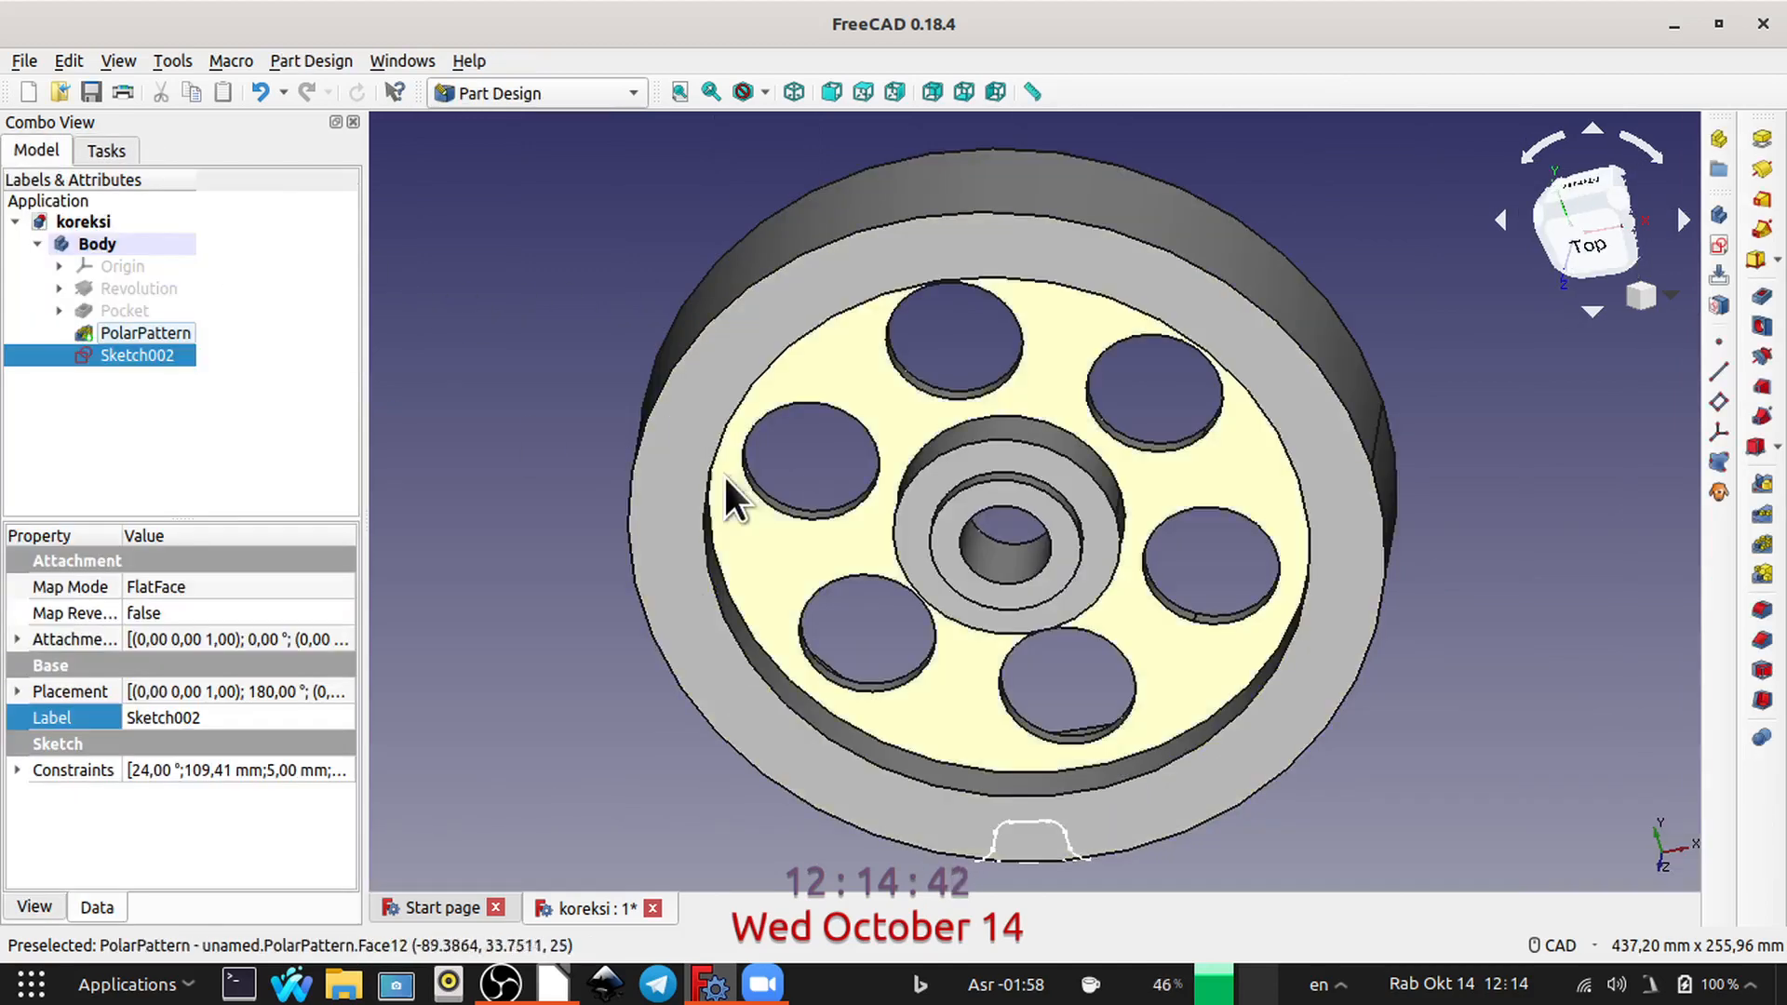